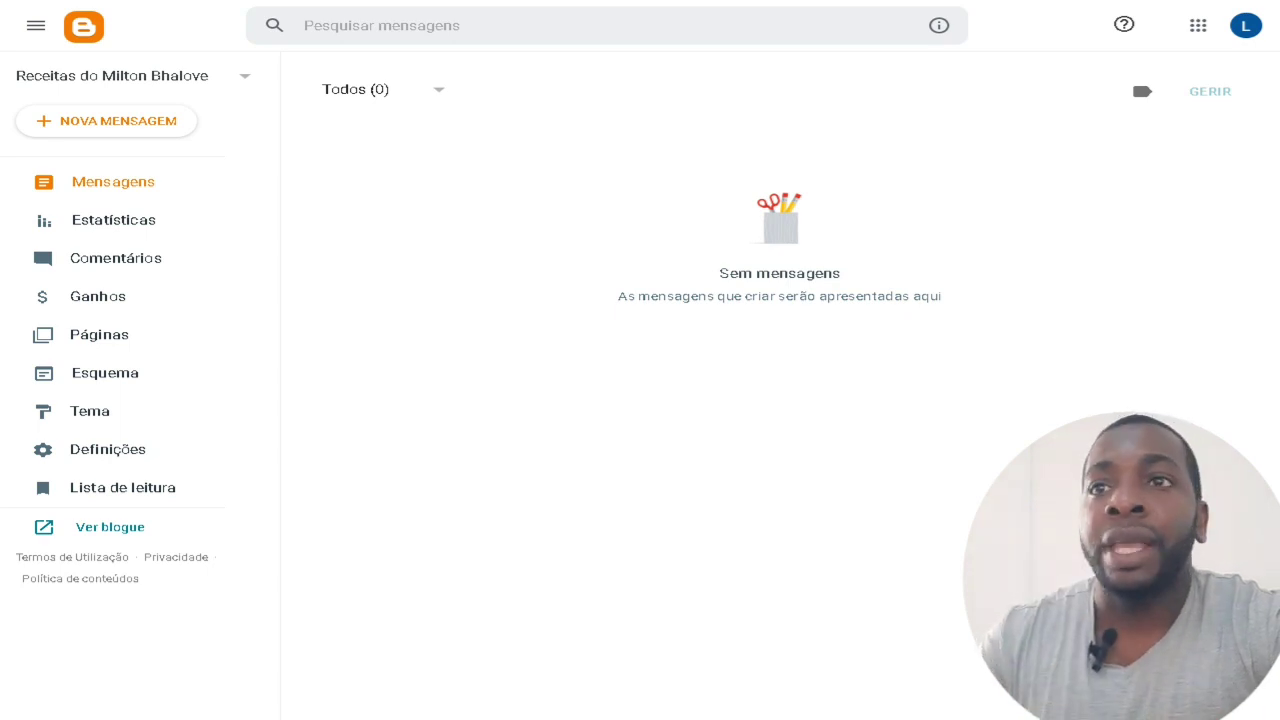
Step: Examine the blog's settings, from the basic details and privacy to publishing, HTTPS and permissions
click(140, 449)
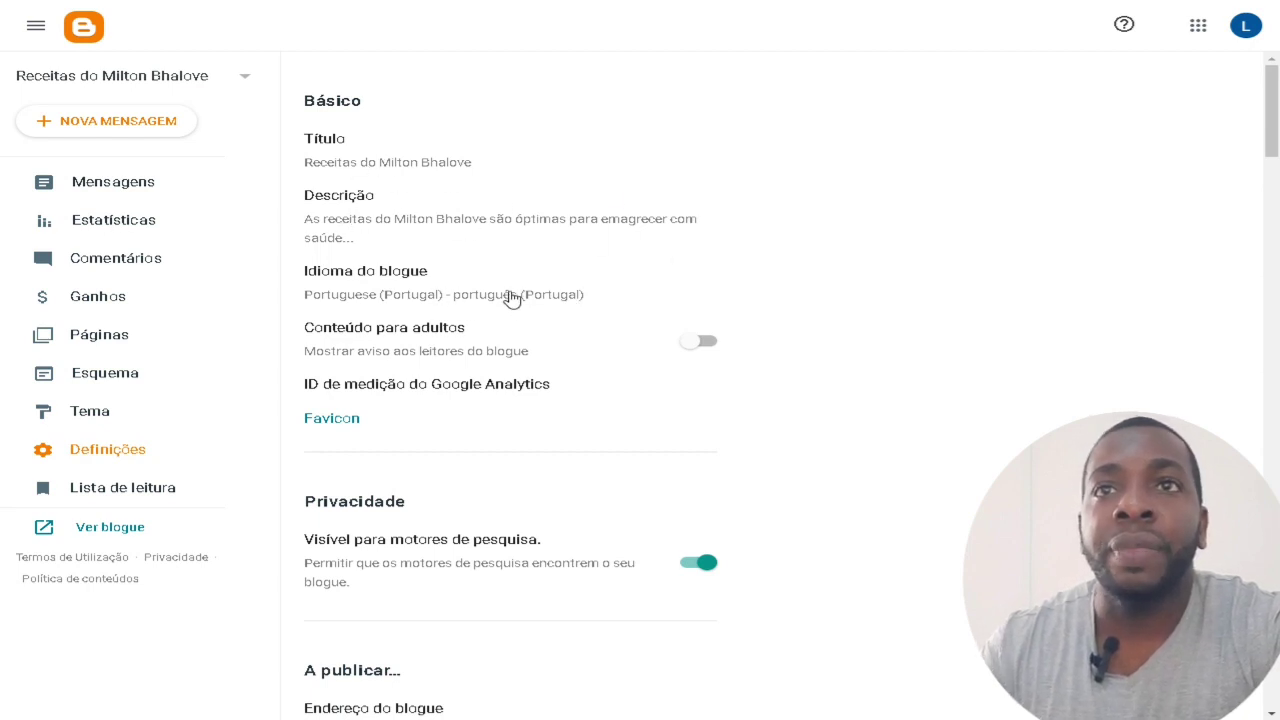
scroll(547, 318, down, 1)
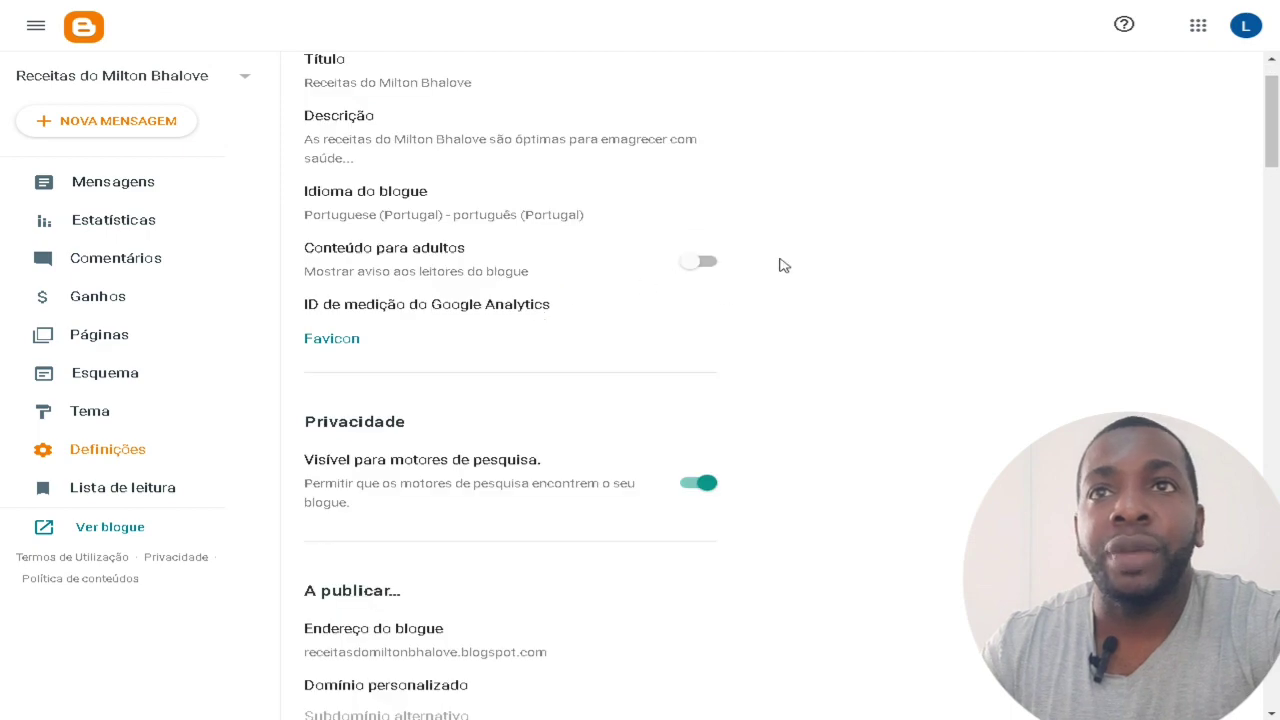
scroll(720, 292, down, 1)
scroll(390, 275, down, 2)
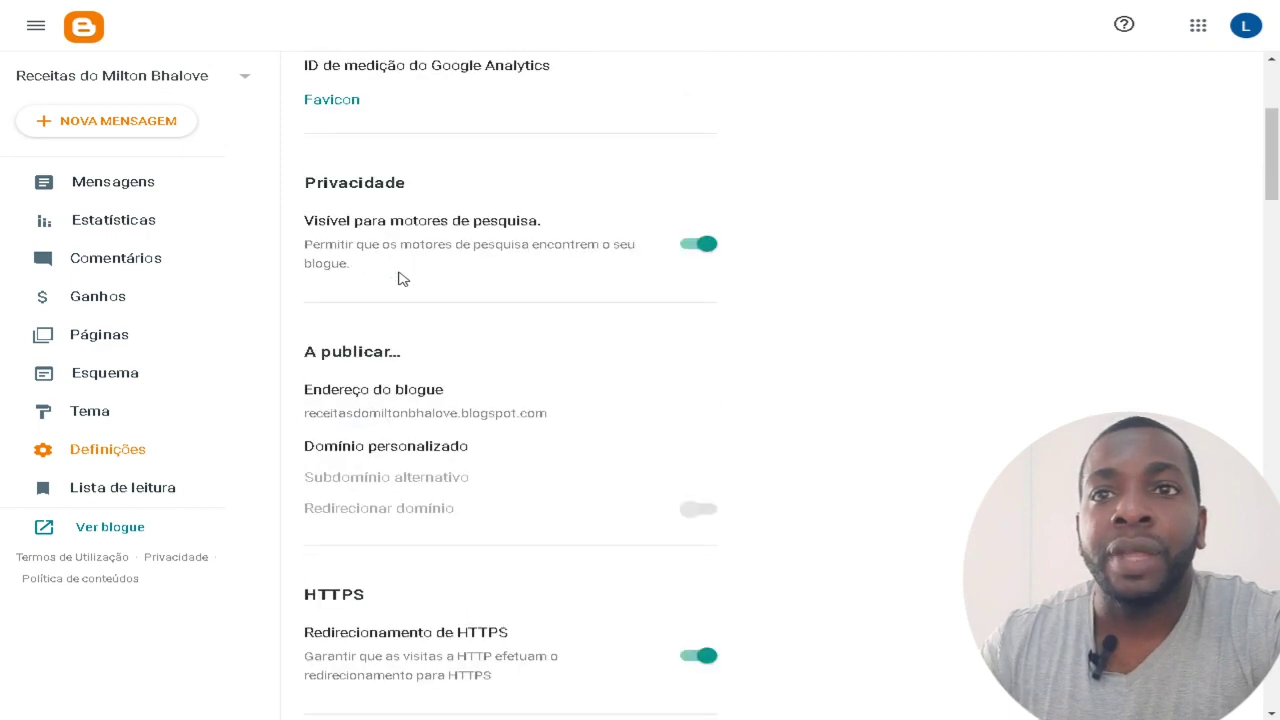
scroll(435, 405, down, 4)
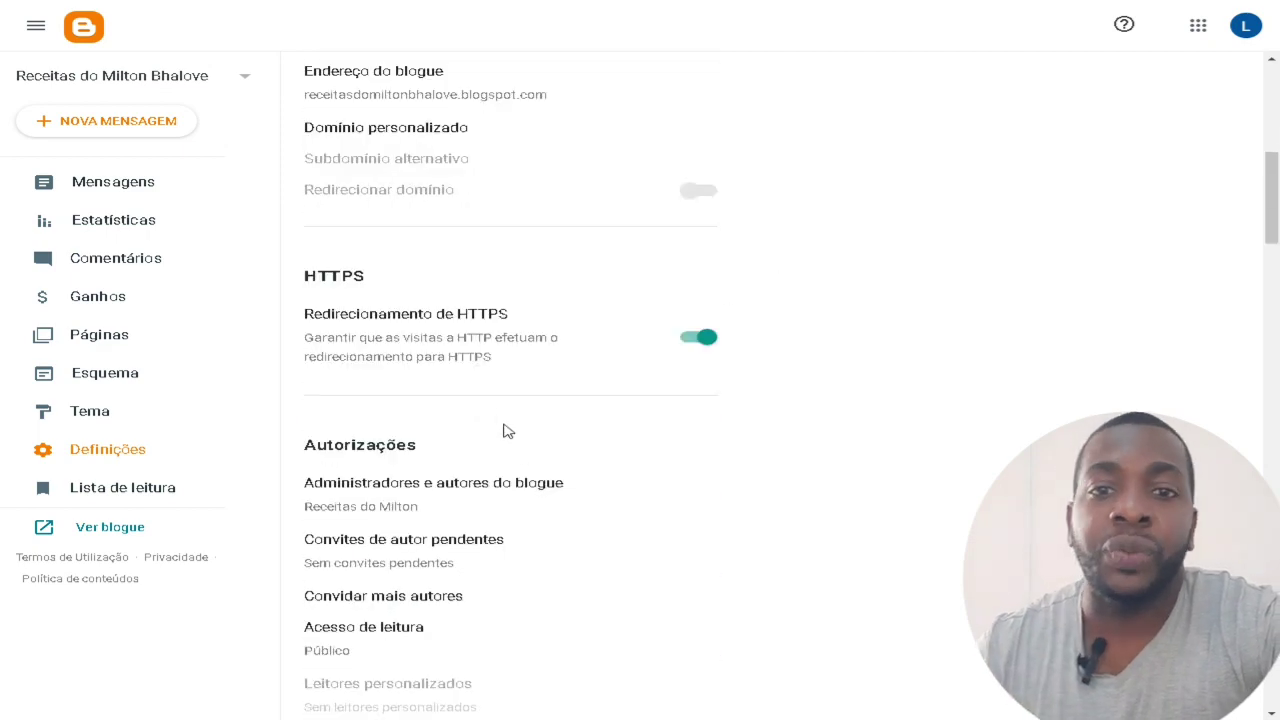
scroll(500, 417, up, 6)
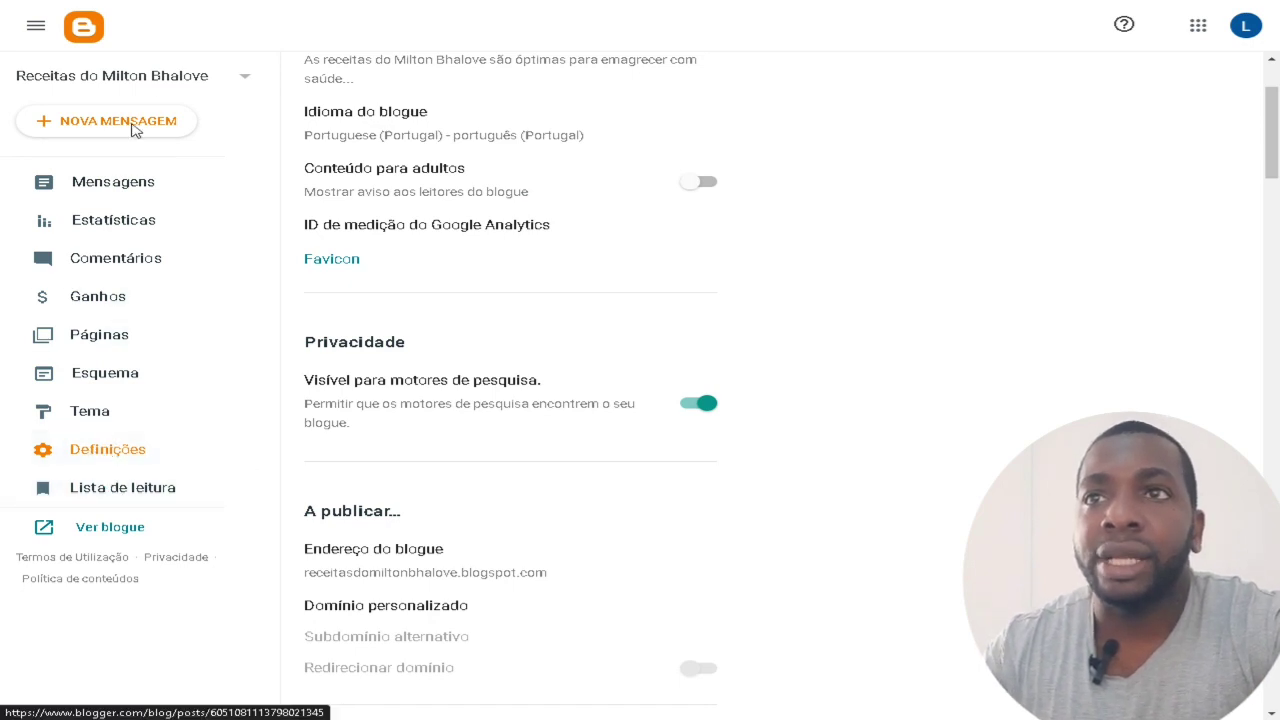
Step: Create a new blog page and title it "Início"
click(115, 349)
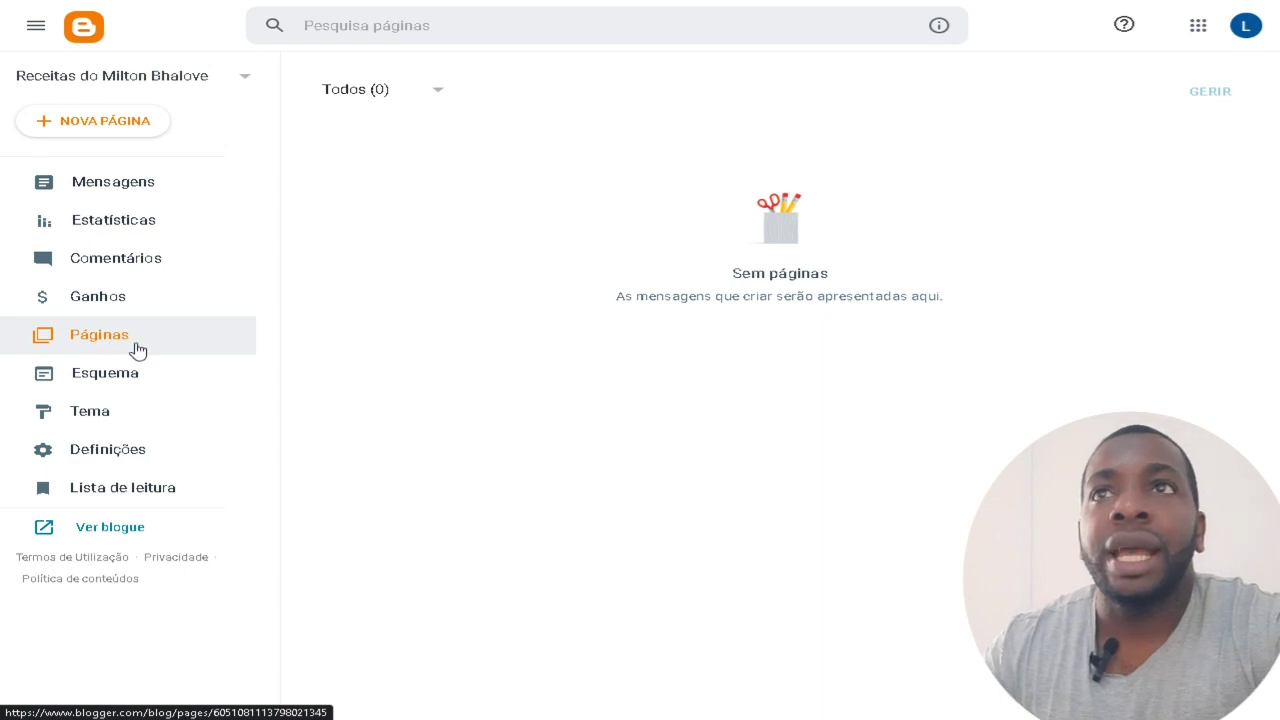
click(133, 124)
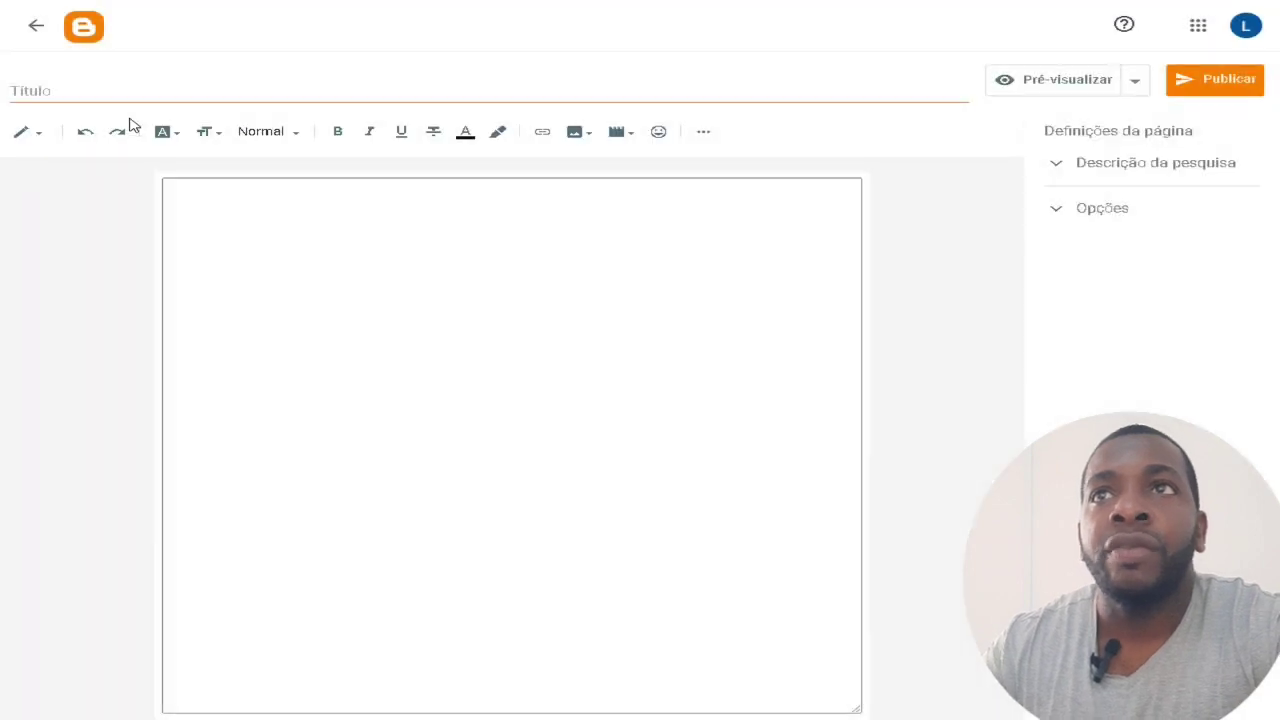
click(148, 96)
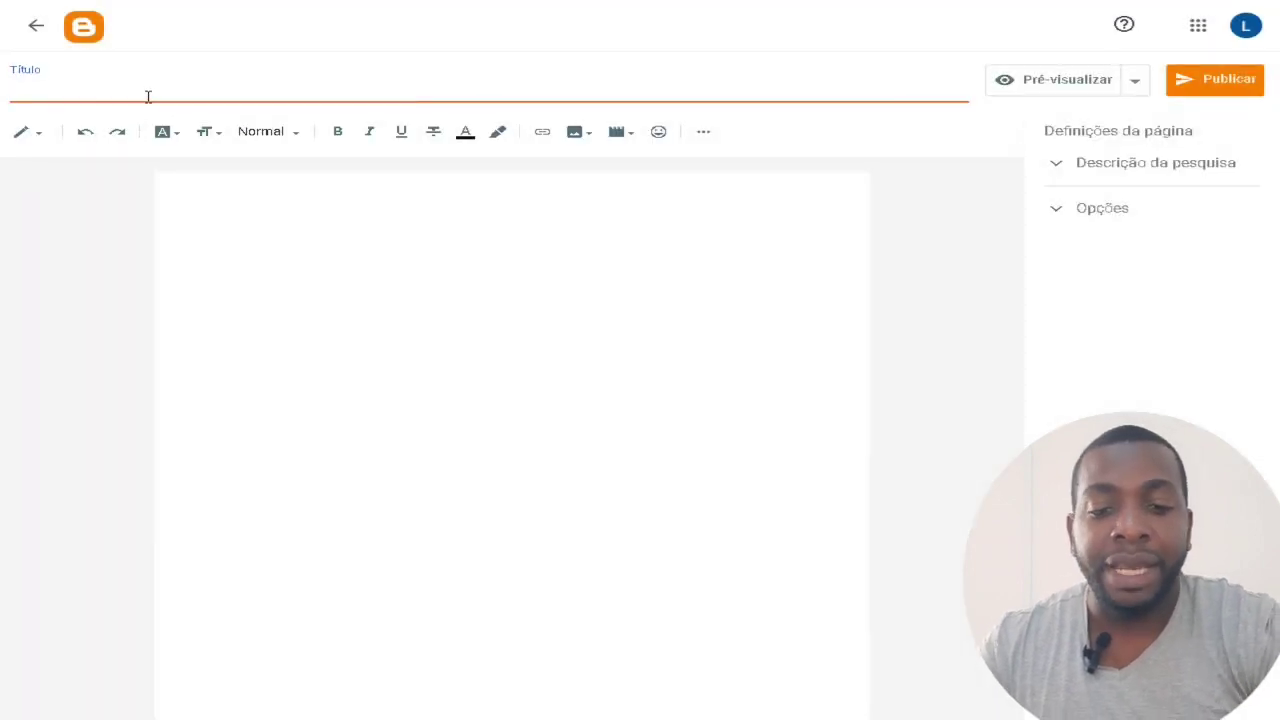
text(Ini)
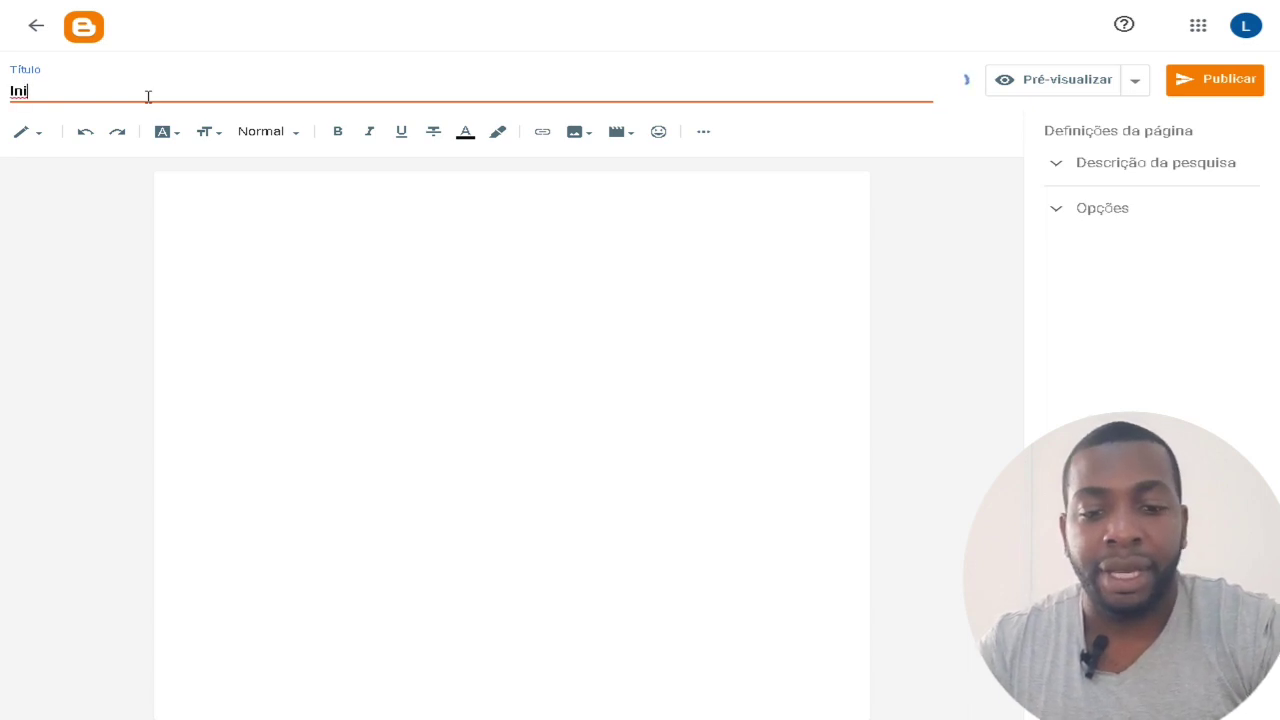
key(BackSpace)
text(íc)
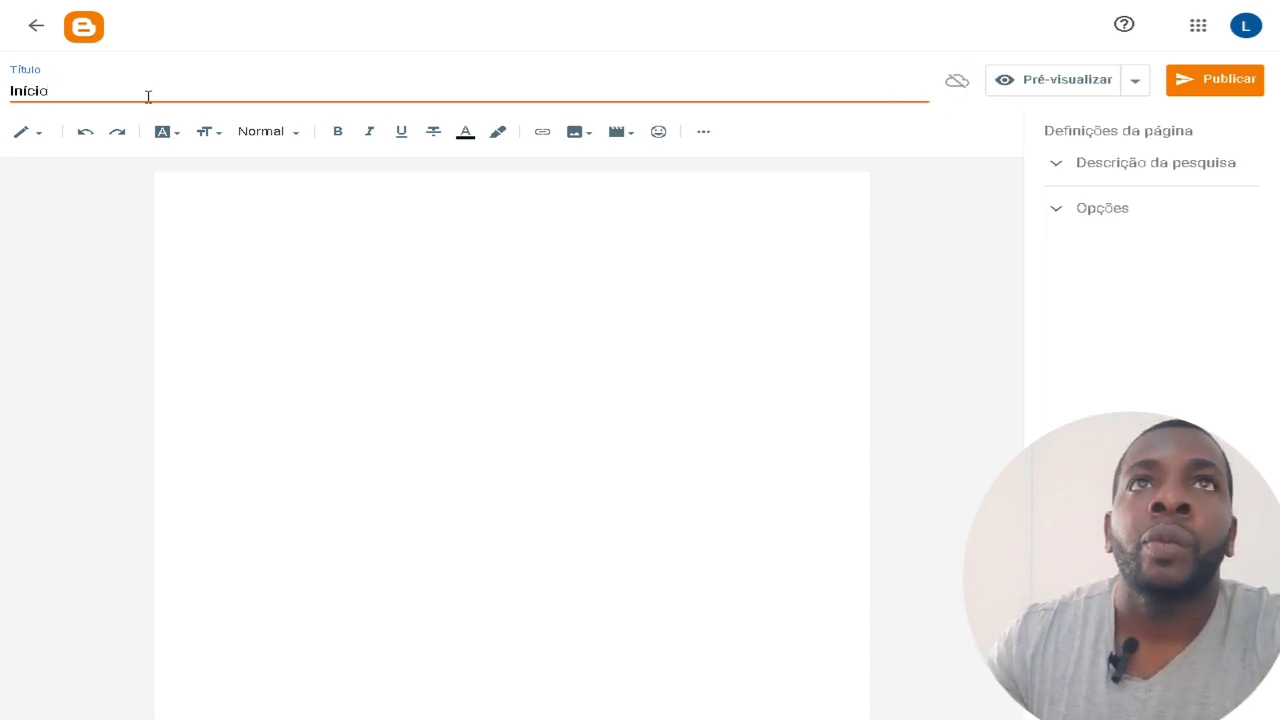
text(io)
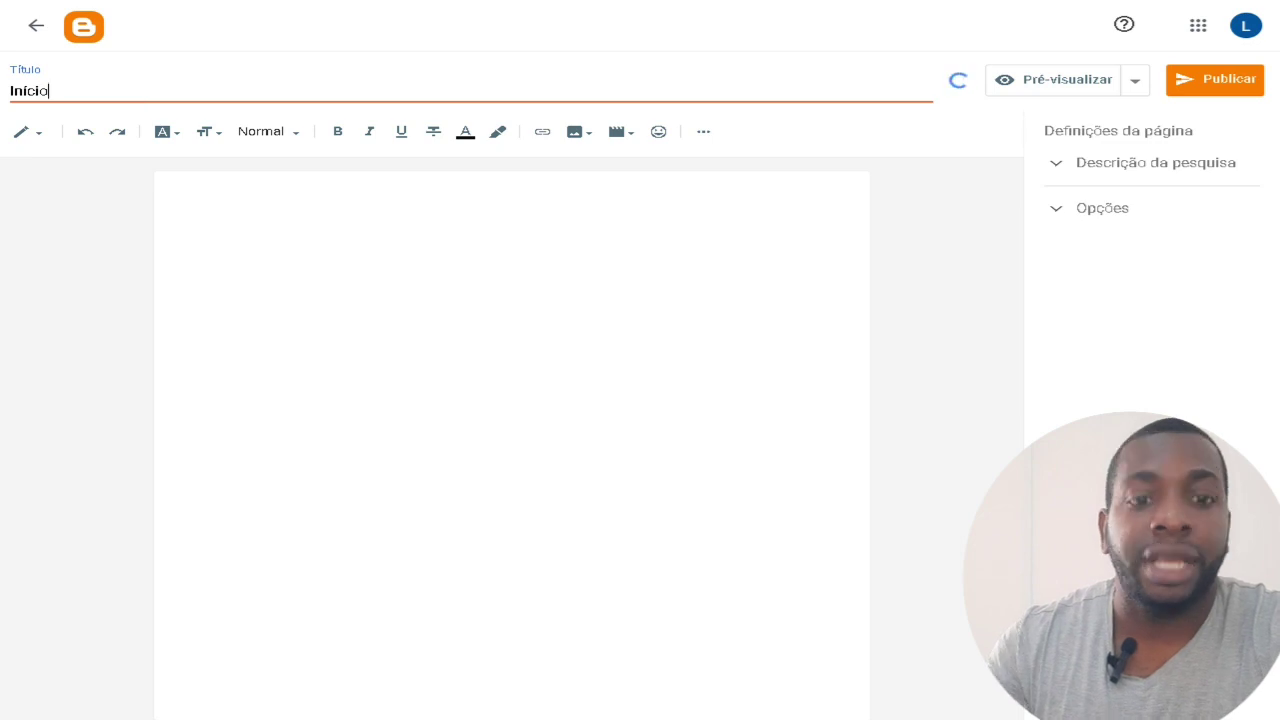
Step: Find the technology company's website through a web search in a private window and review its home page down to the contact section
key(ctrl+shift+n)
text(m)
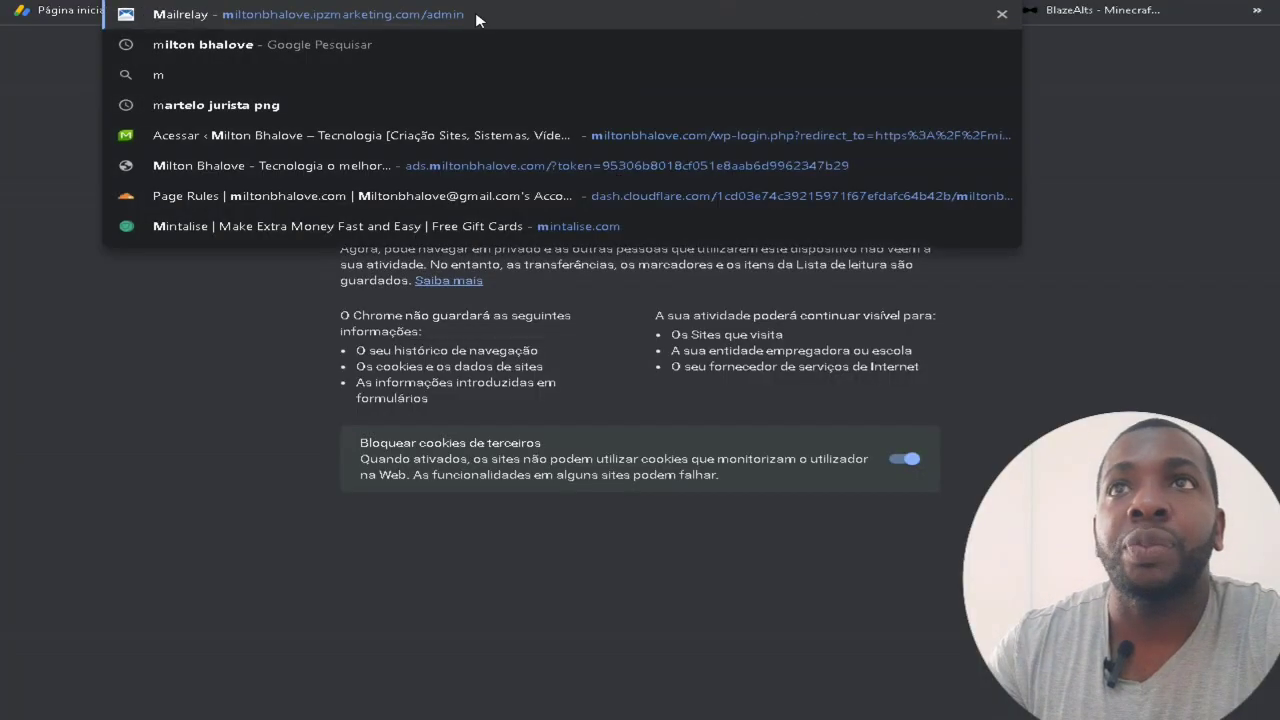
click(316, 44)
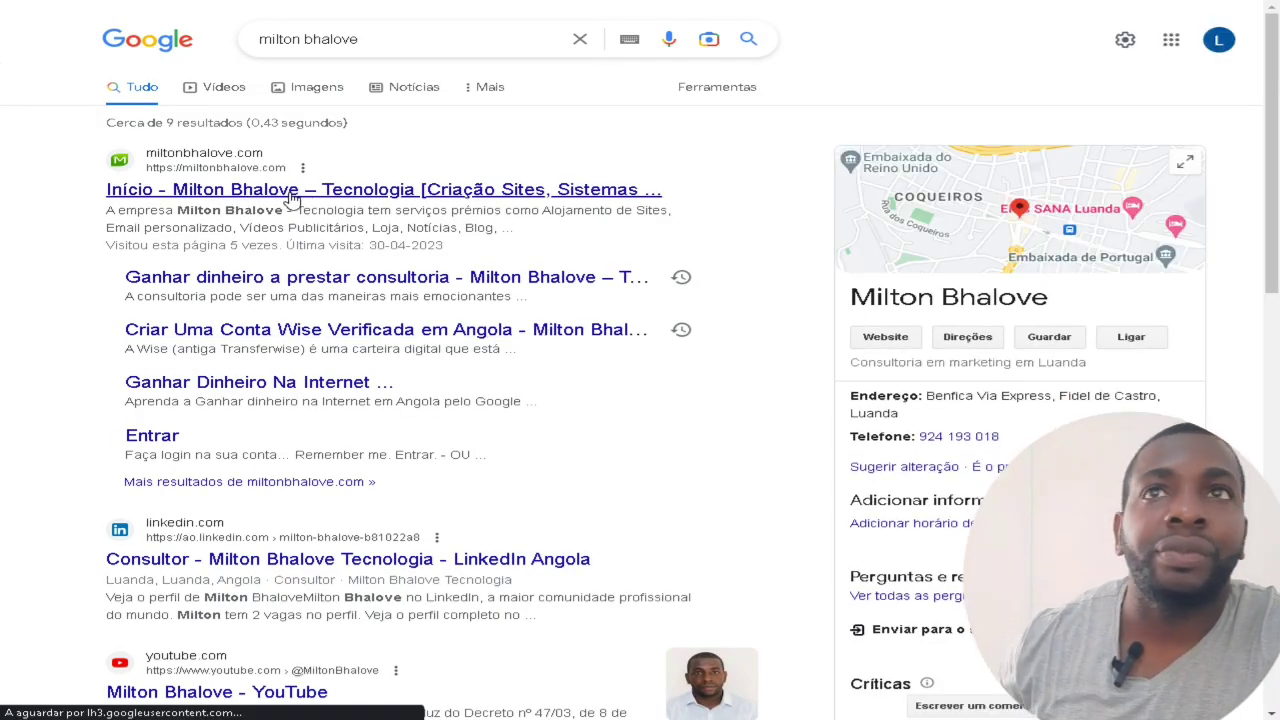
click(292, 190)
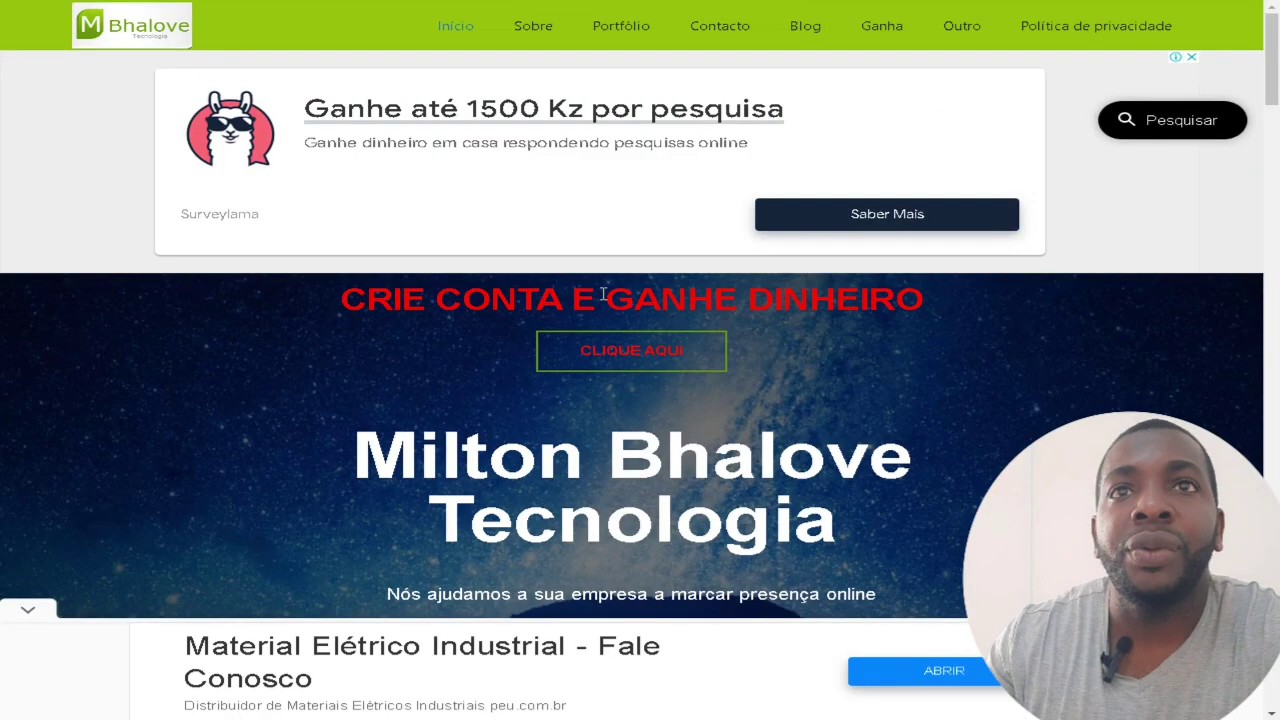
scroll(608, 305, down, 14)
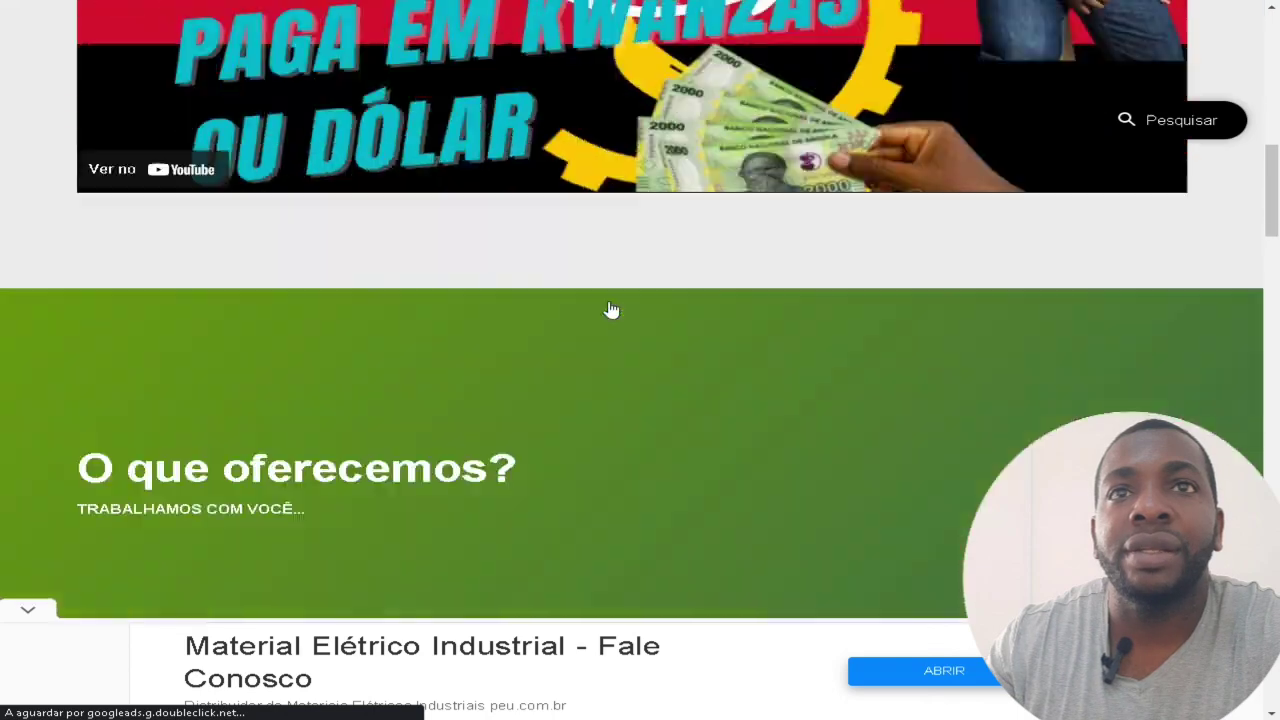
scroll(608, 305, down, 8)
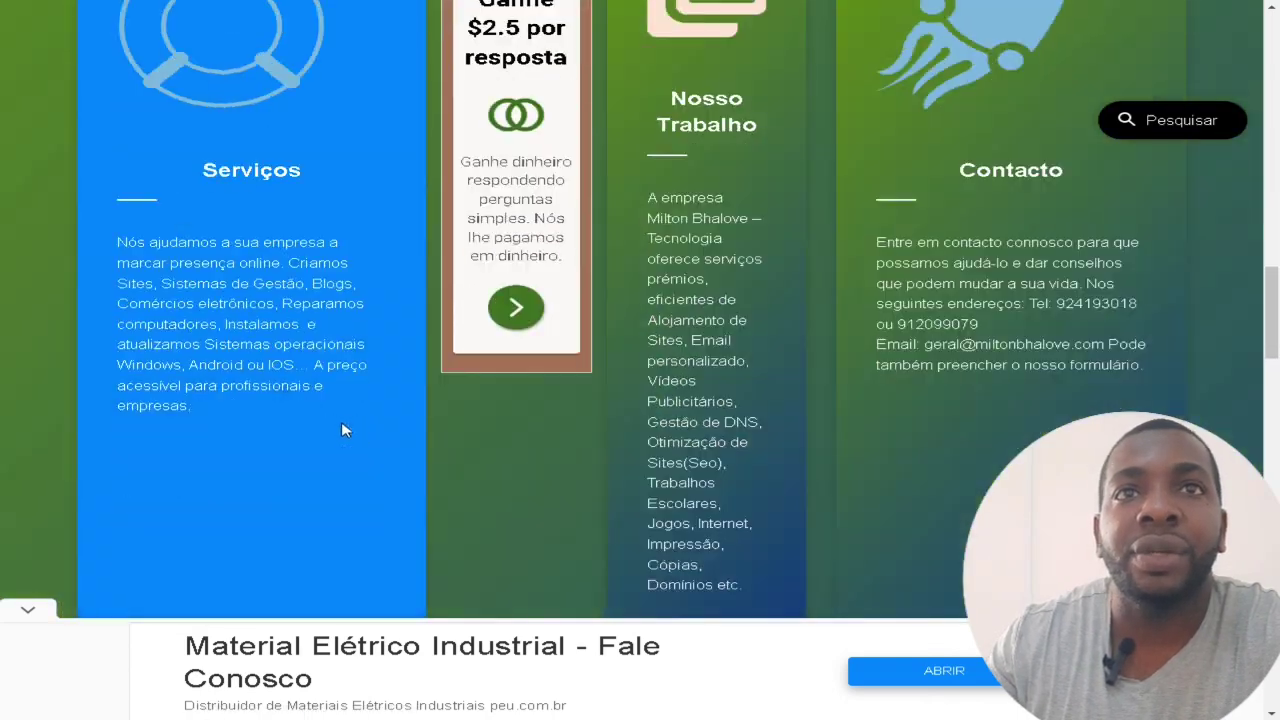
scroll(836, 336, down, 12)
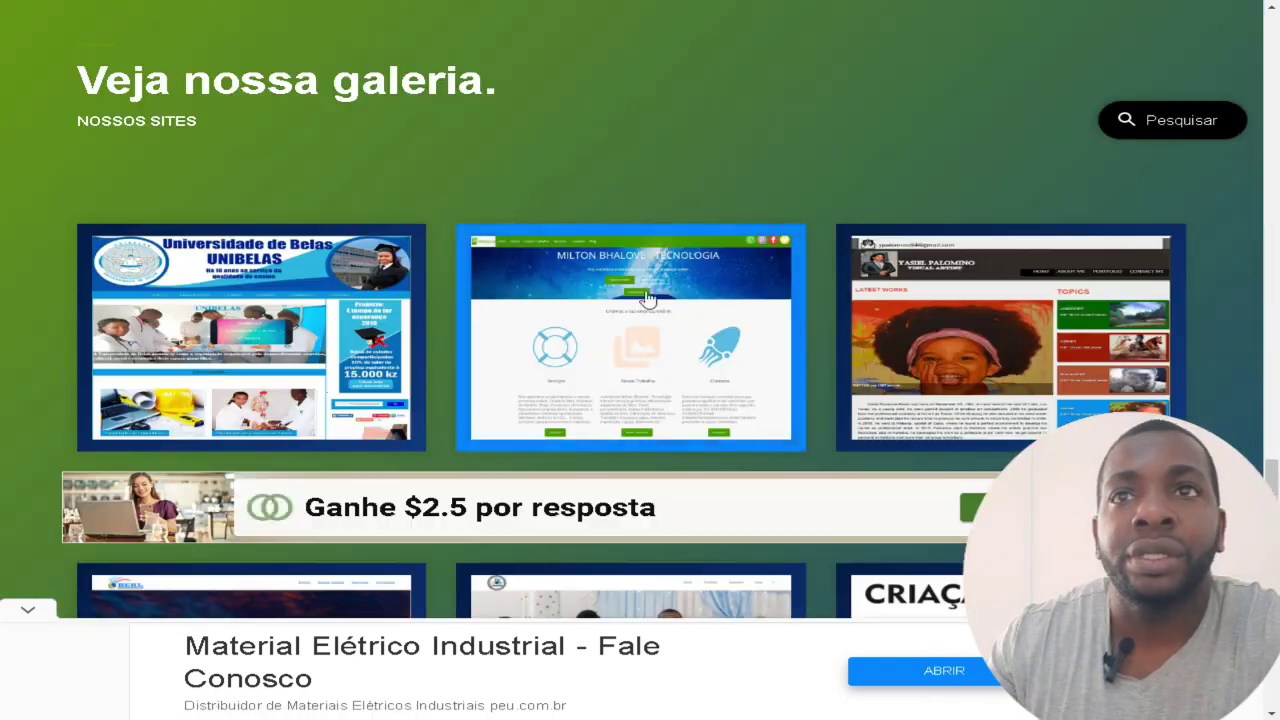
scroll(608, 310, down, 10)
scroll(503, 291, up, 3)
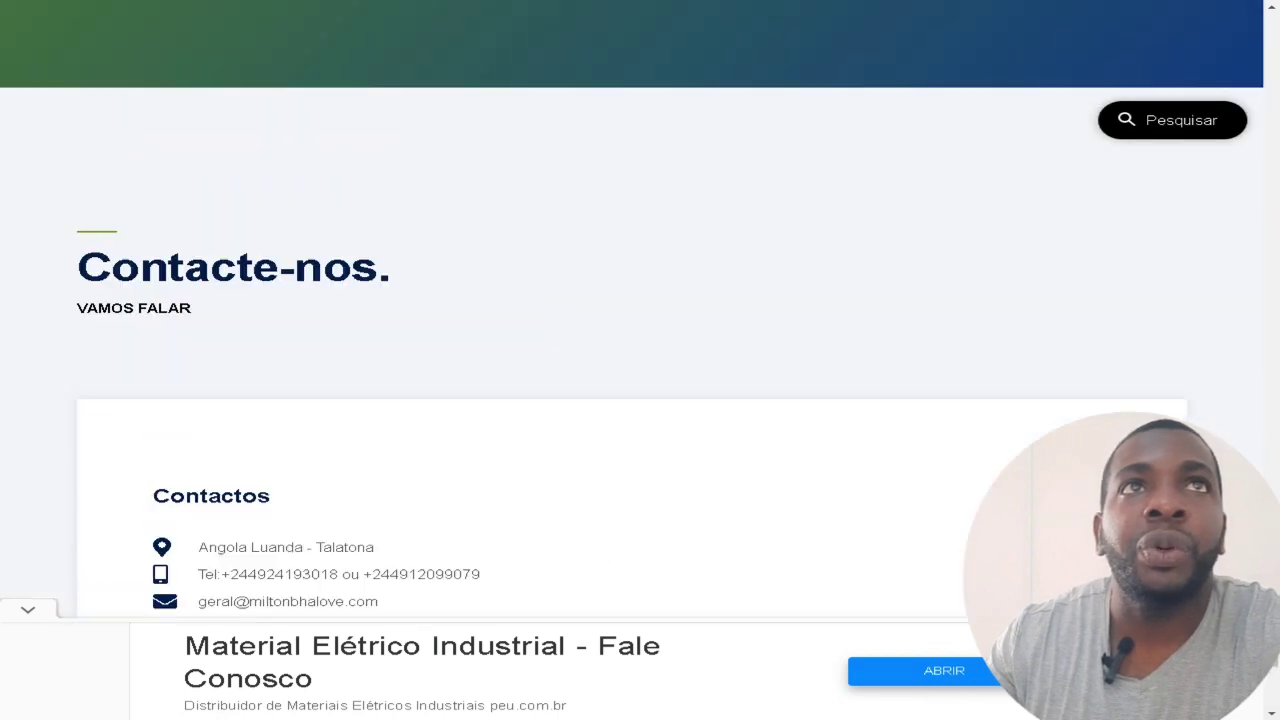
Step: Search the web for "paginas de receitas" in a new private window and open the TudoGostoso site
key(ctrl+shift+n)
text(p)
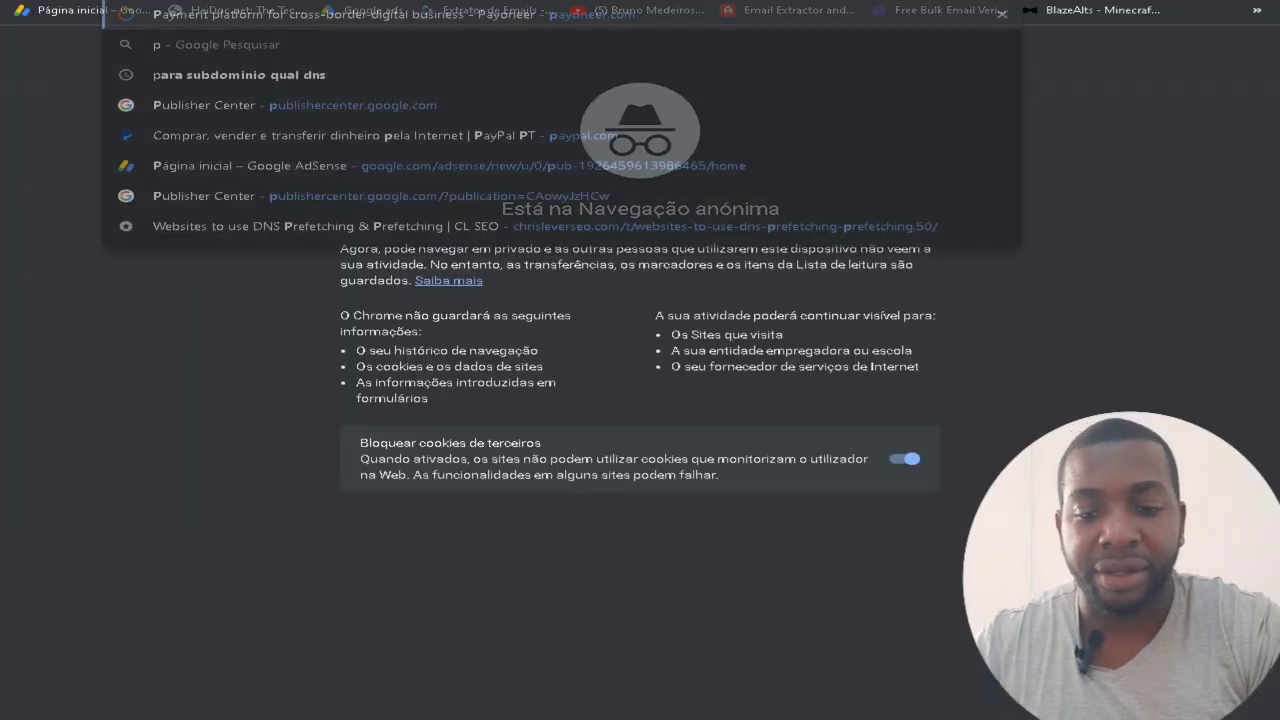
text(aginas de re)
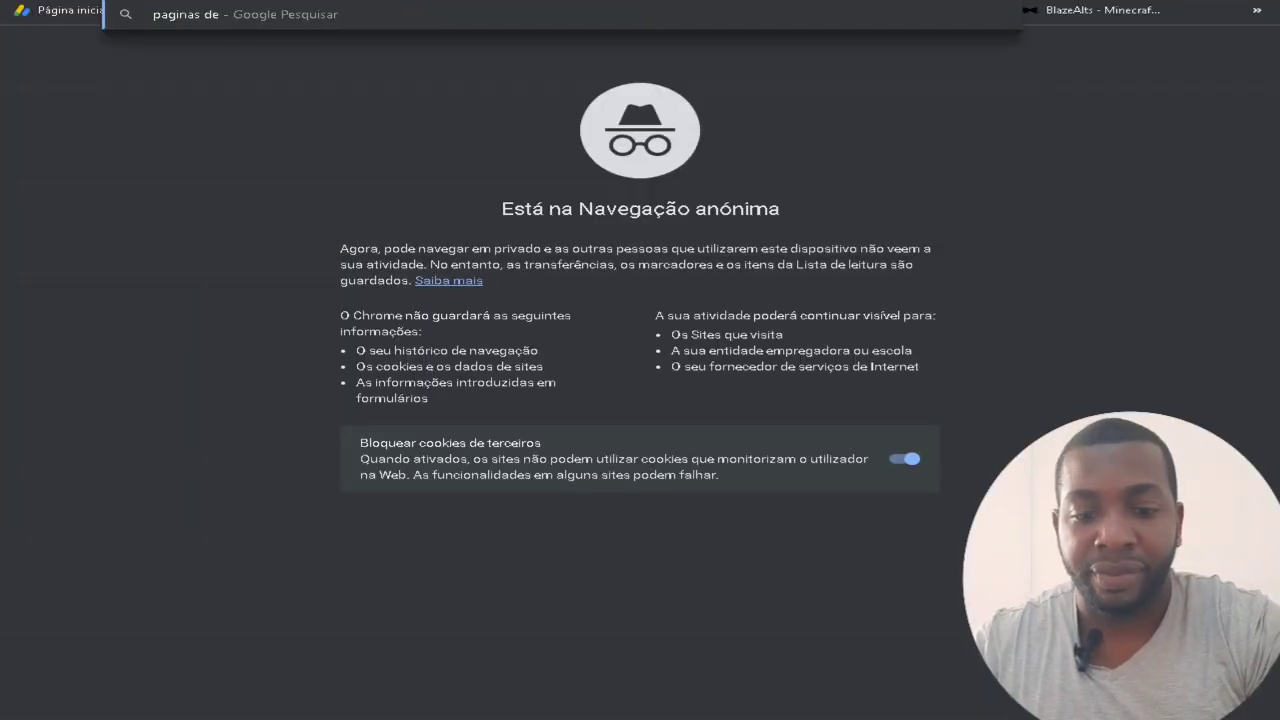
text(ceitas)
key(Return)
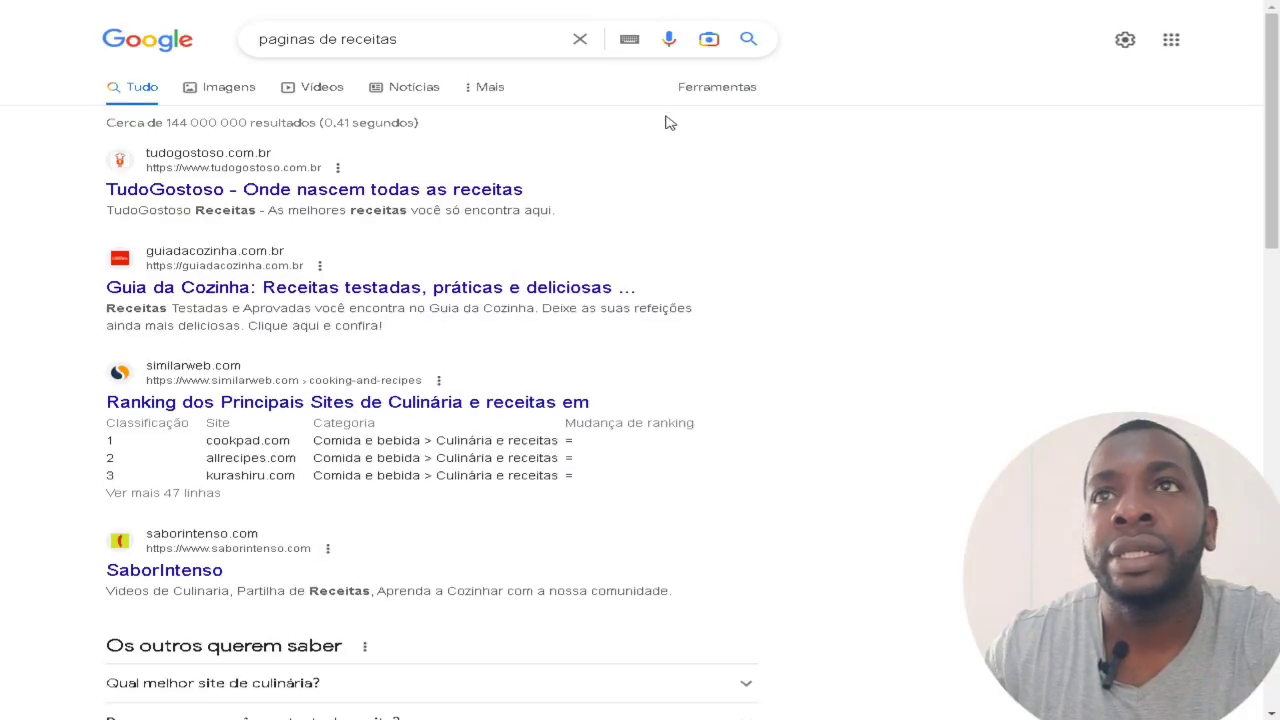
click(386, 197)
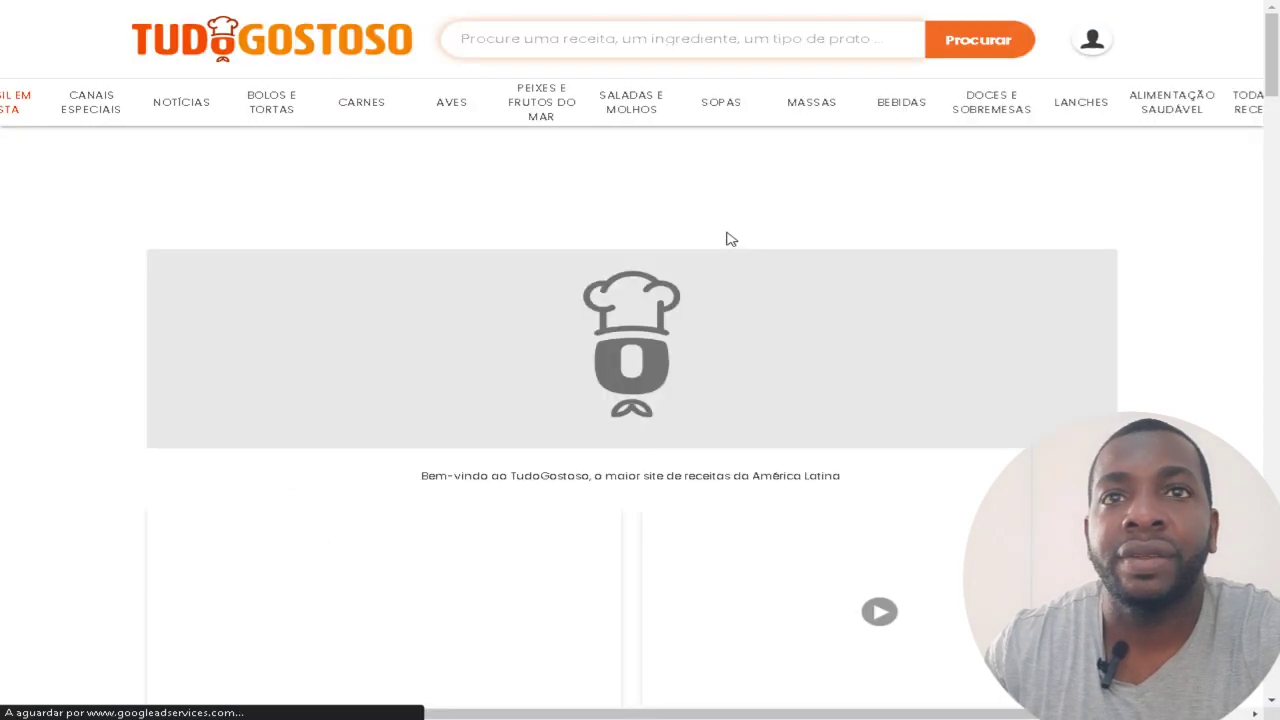
Step: Open the TudoGostoso news article about removing grease from the kitchen wall and go to its body text
scroll(731, 239, down, 10)
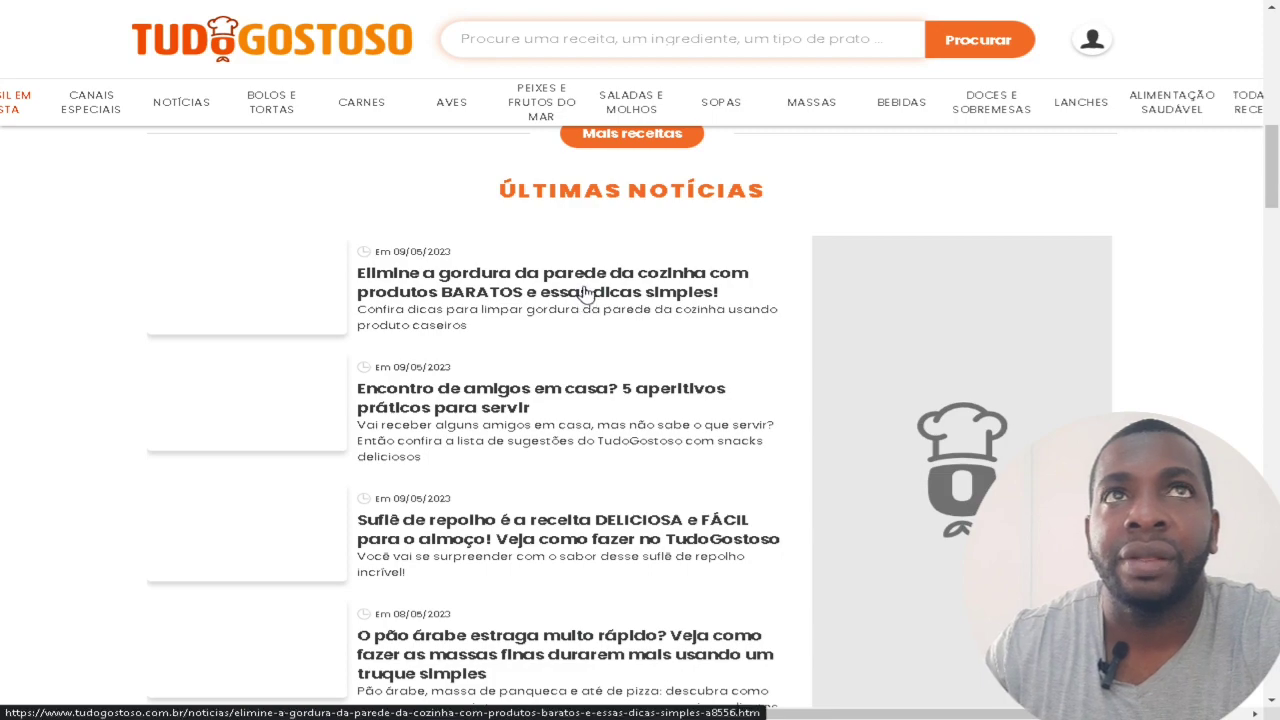
click(762, 245)
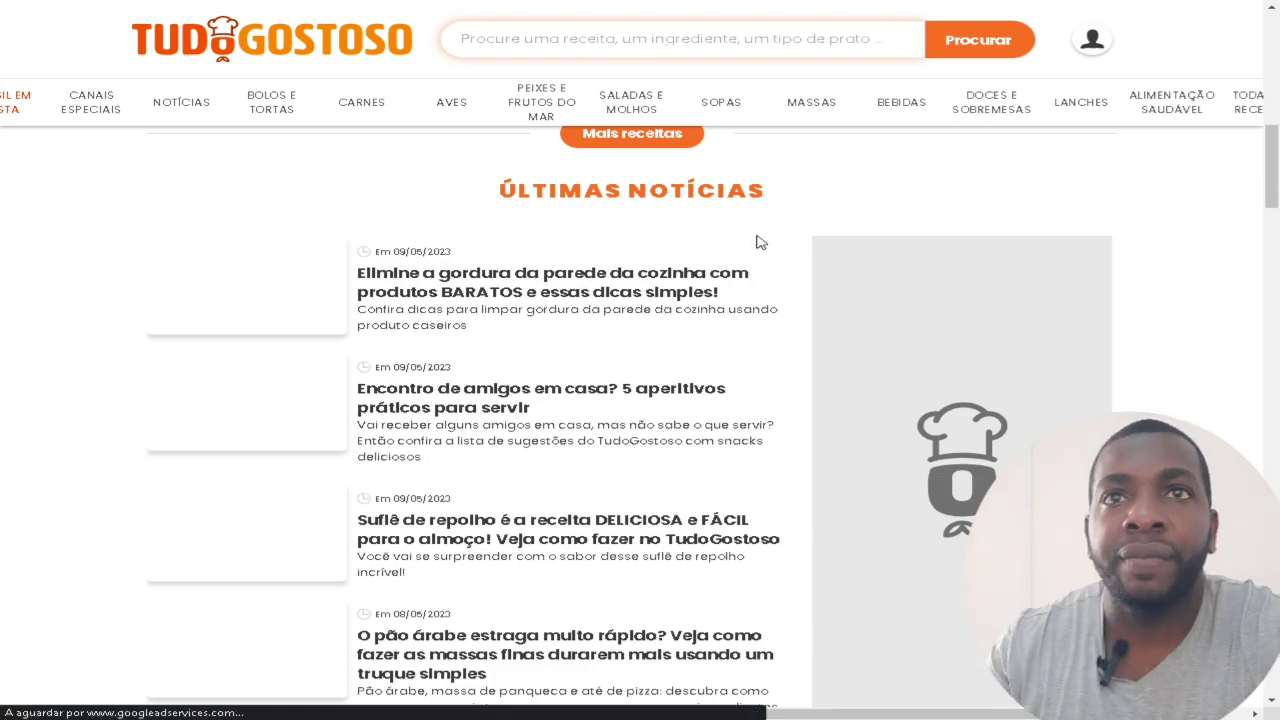
scroll(760, 286, down, 9)
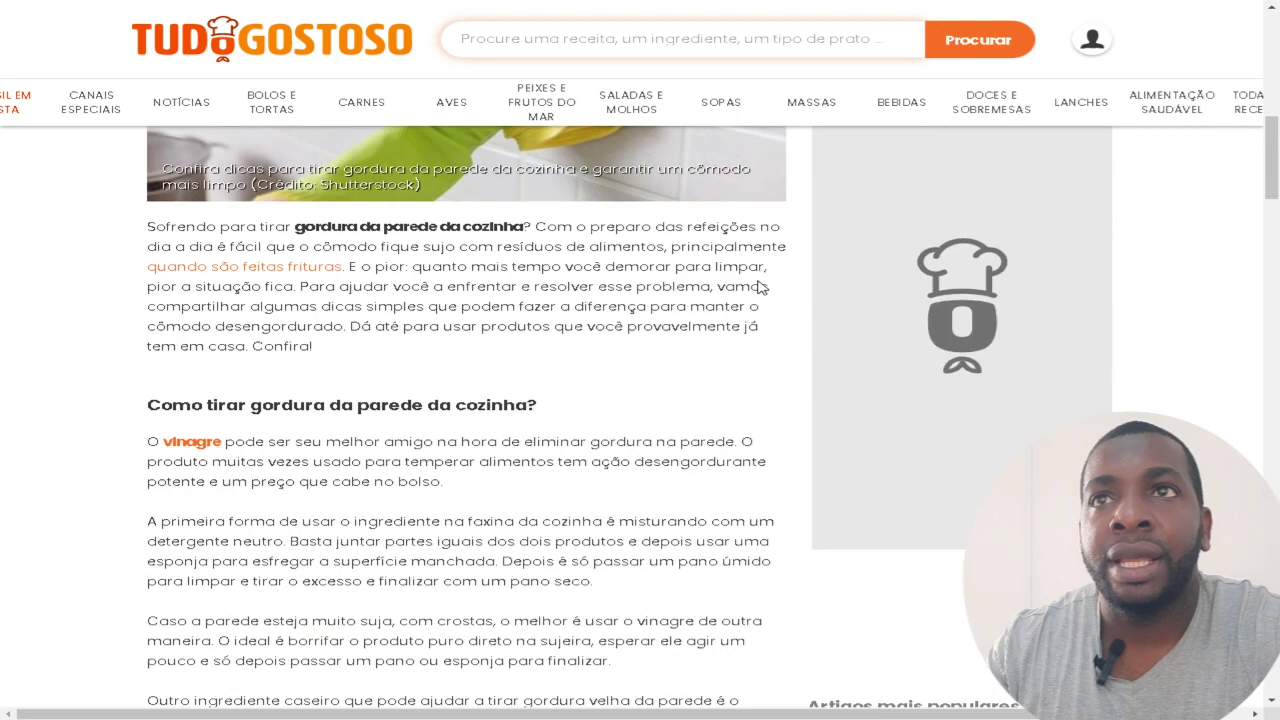
Step: Copy the article's opening paragraphs, including the section on using vinegar, and paste them into the body of the "Início" page
drag(146, 228, 605, 615)
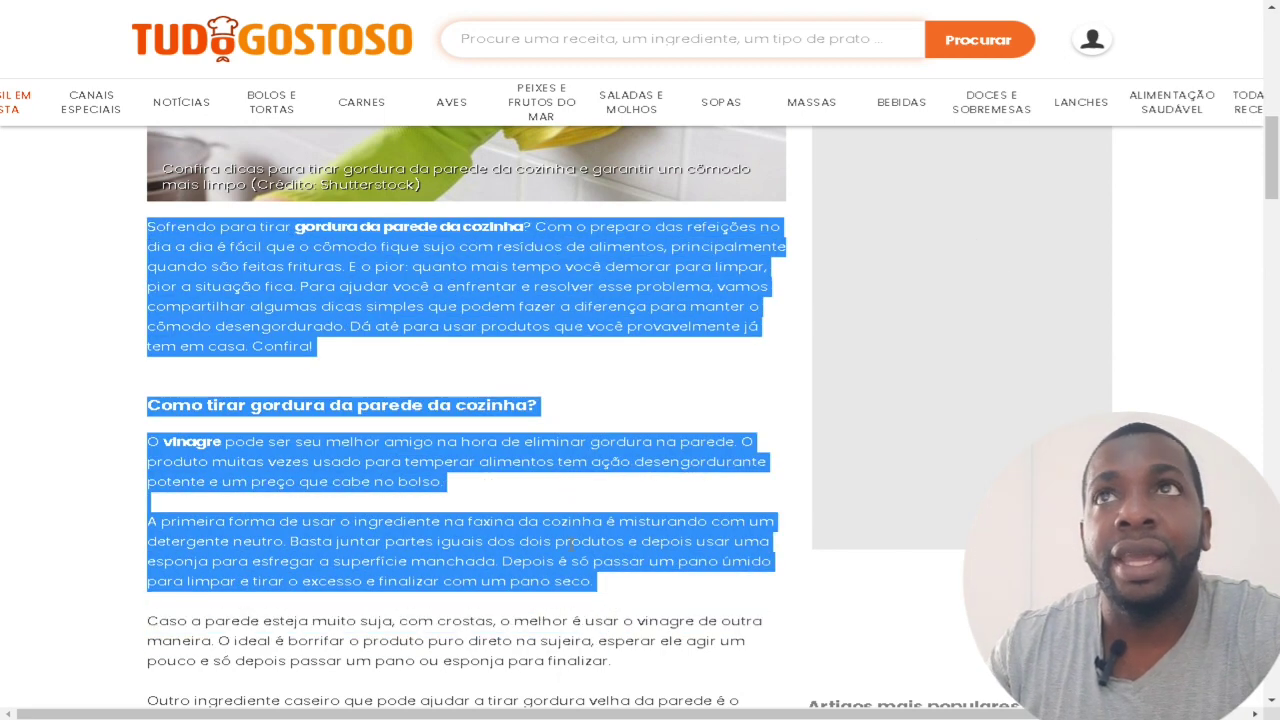
right_click(590, 558)
click(596, 562)
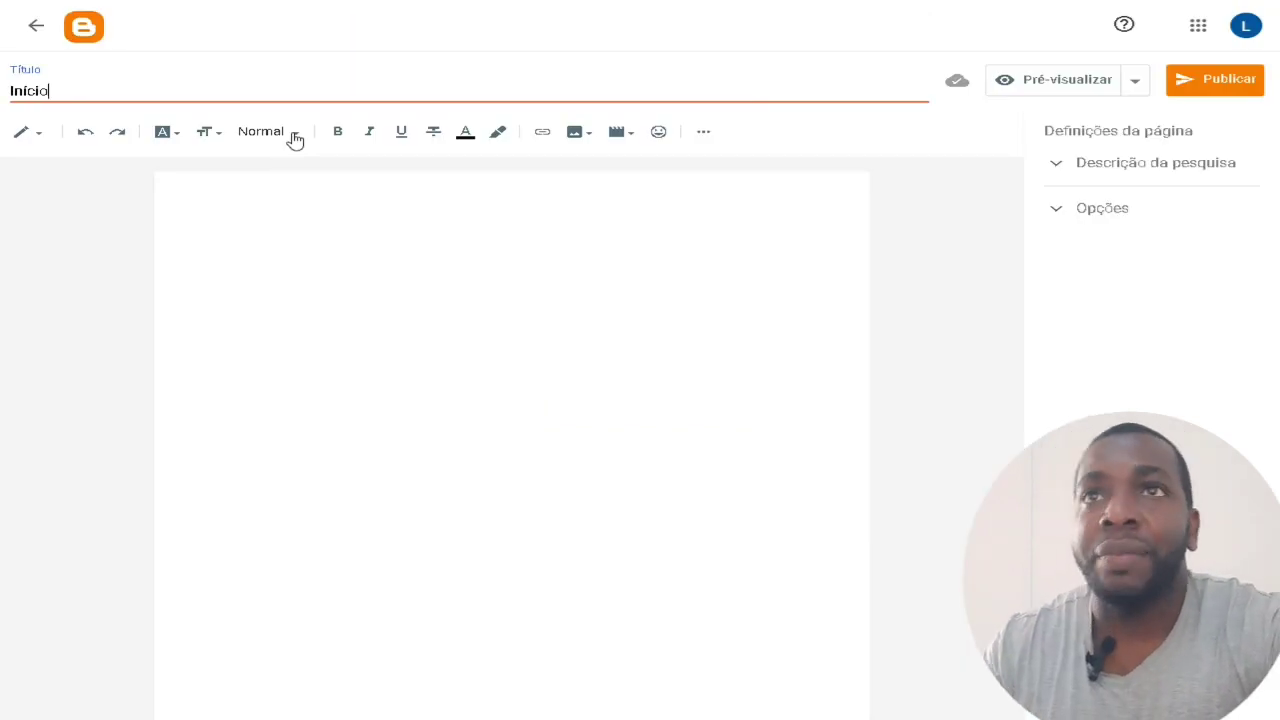
click(266, 199)
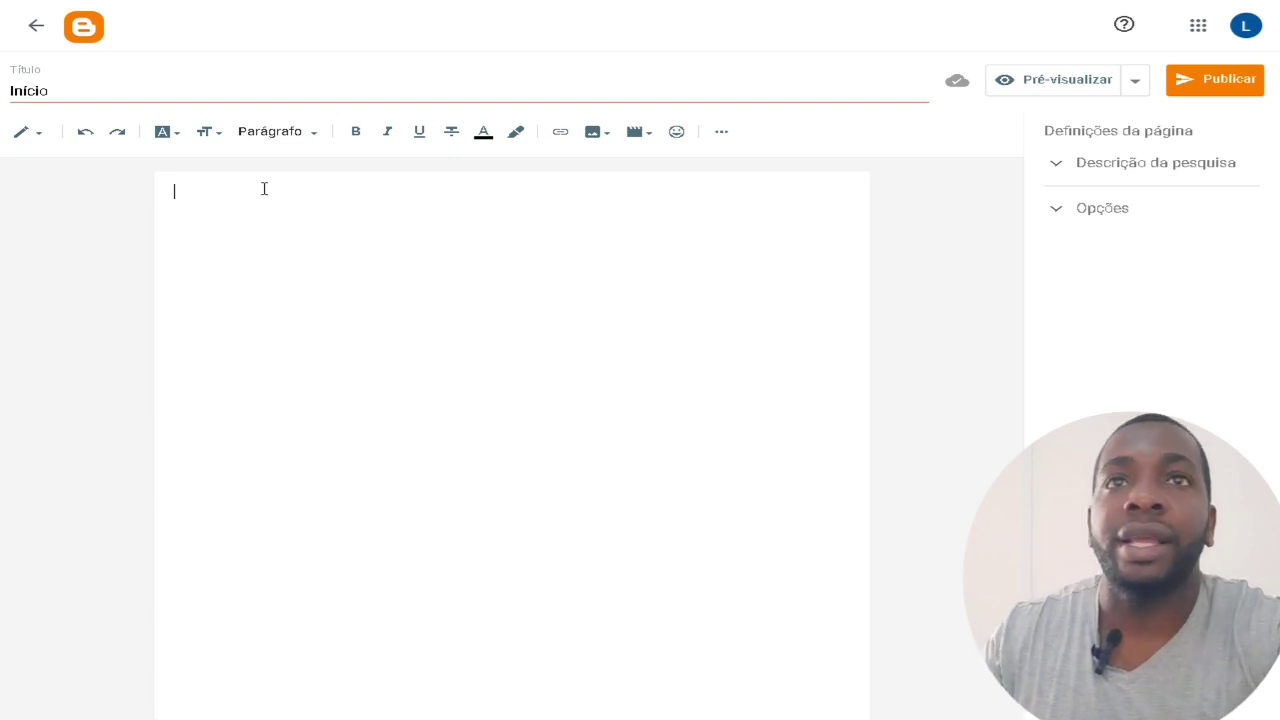
key(ctrl+v)
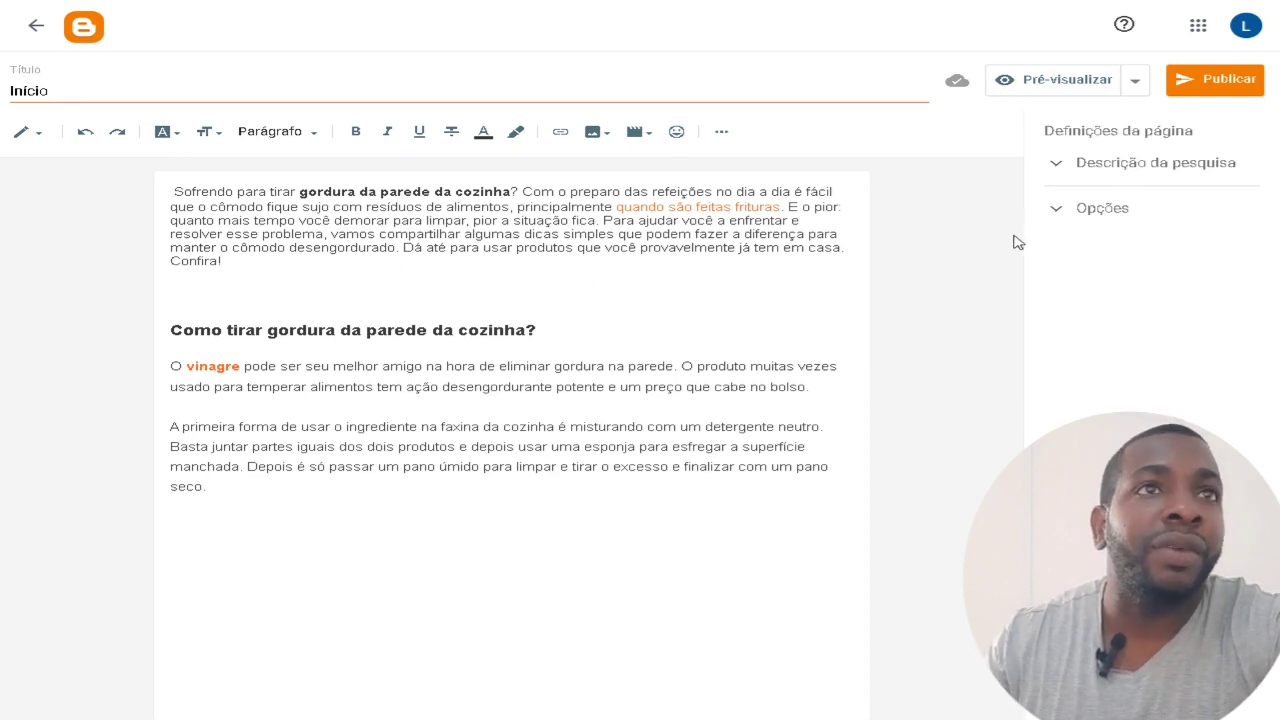
Step: Check the search description and reader comment options of the "Início" page, and publish the page
click(1108, 177)
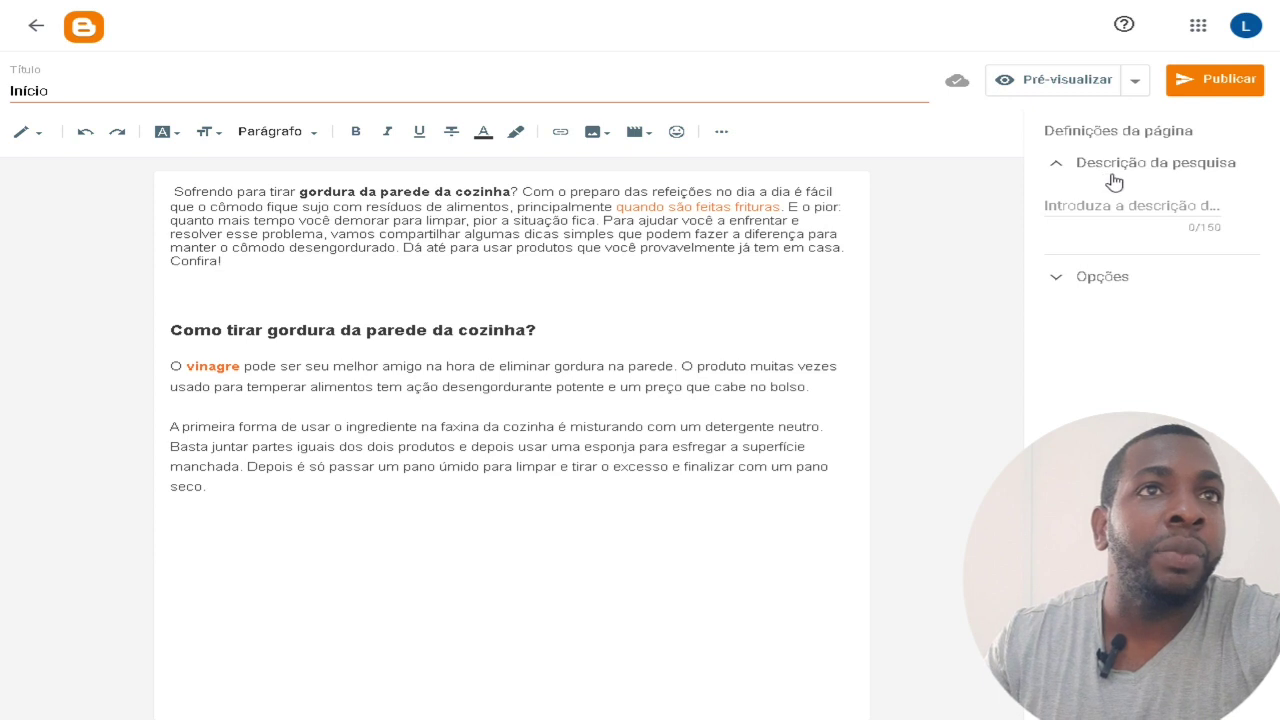
click(1084, 205)
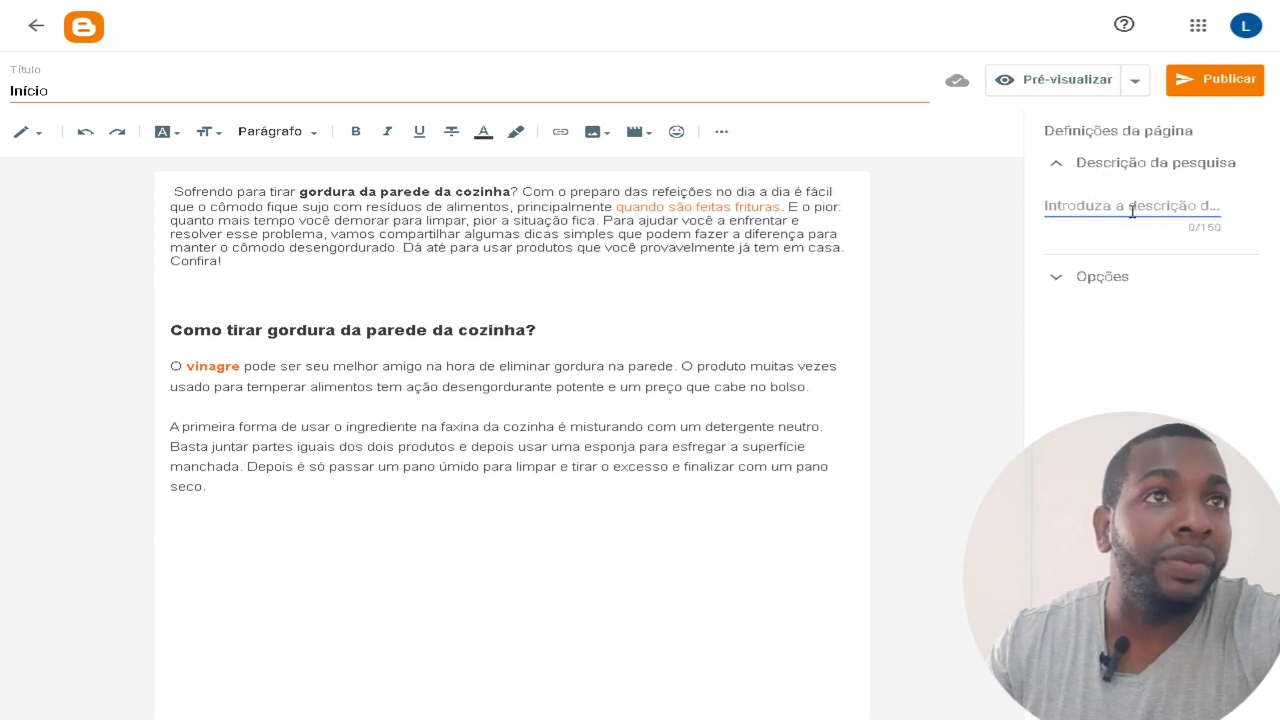
click(1072, 284)
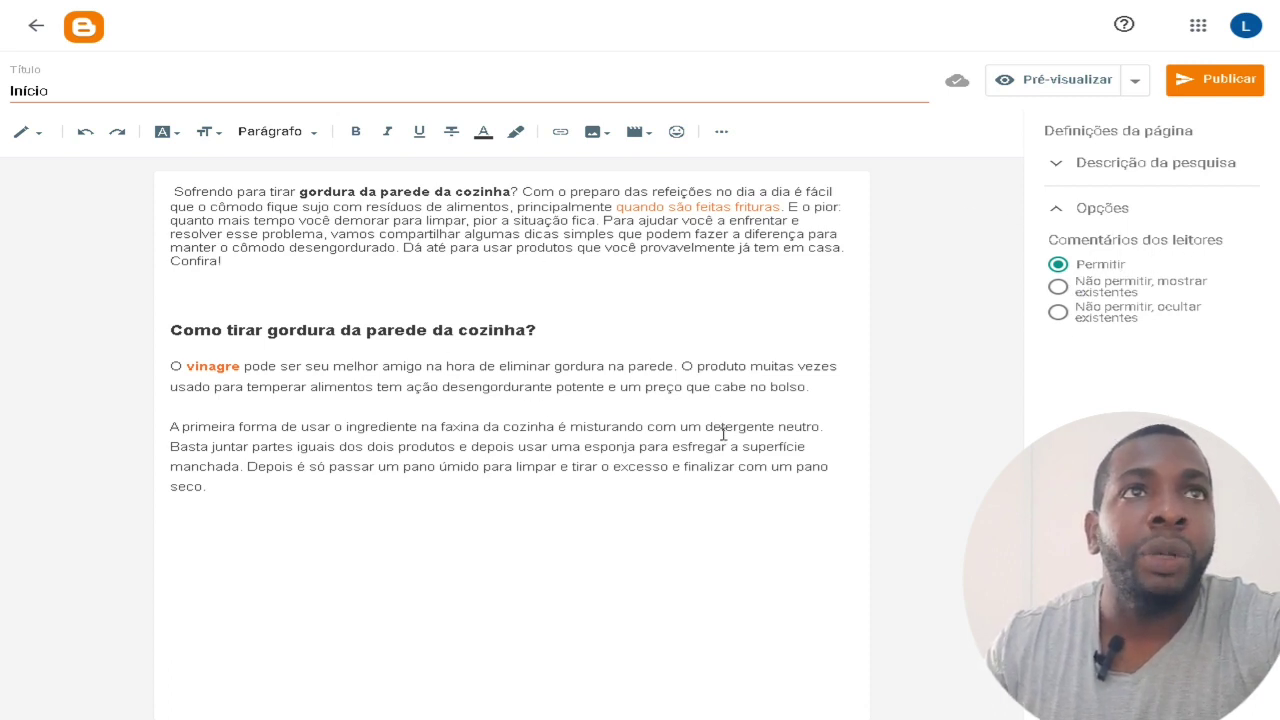
click(1209, 82)
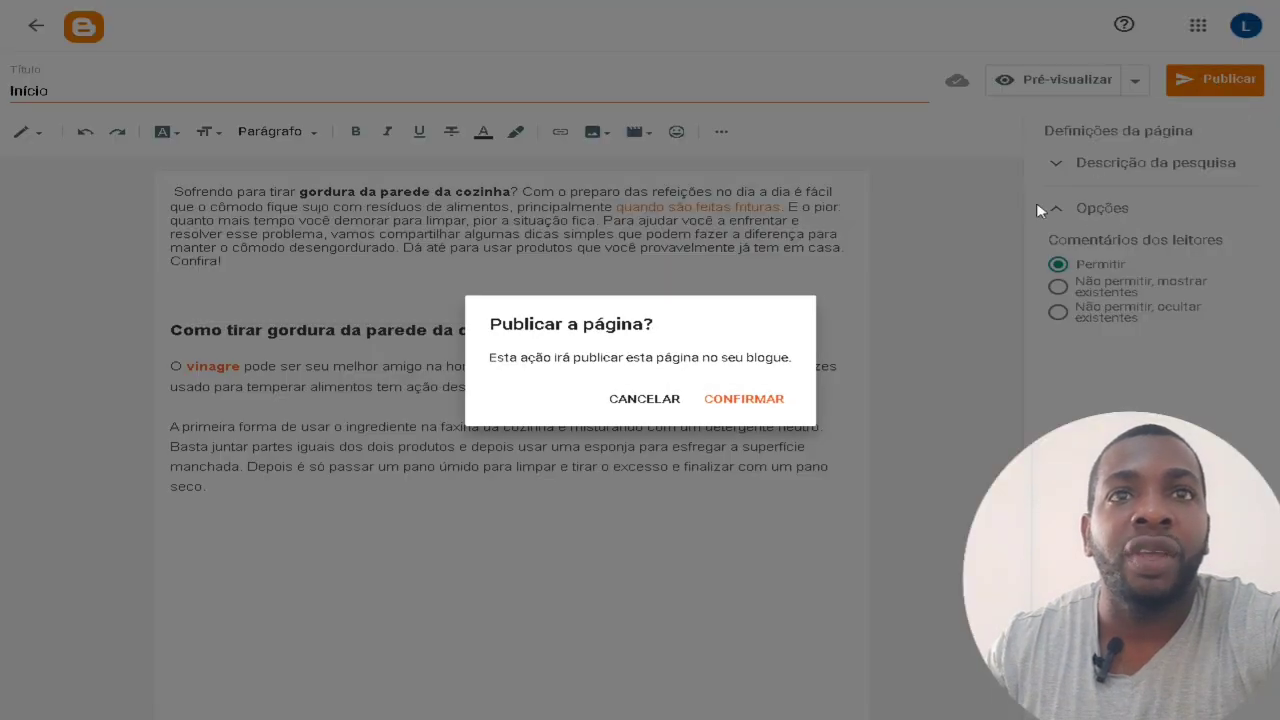
click(740, 400)
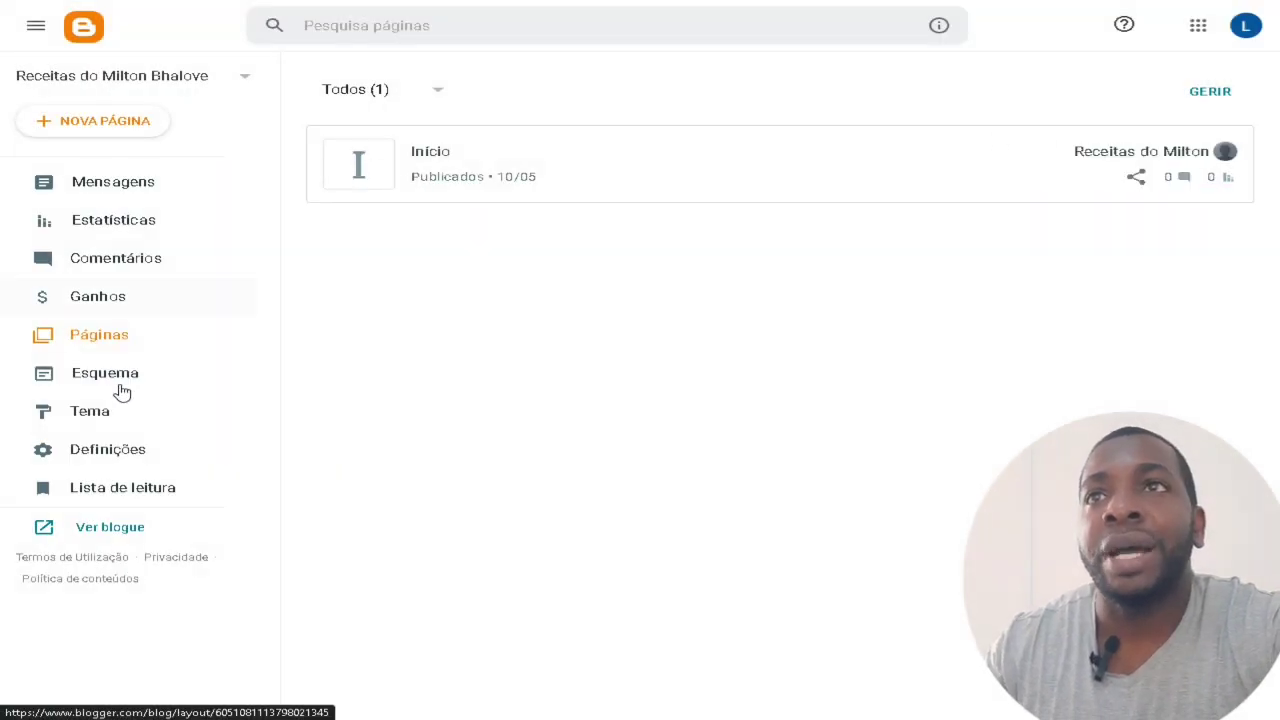
Step: Create a new page in the blog and title it "Política de Privacidade"
click(137, 122)
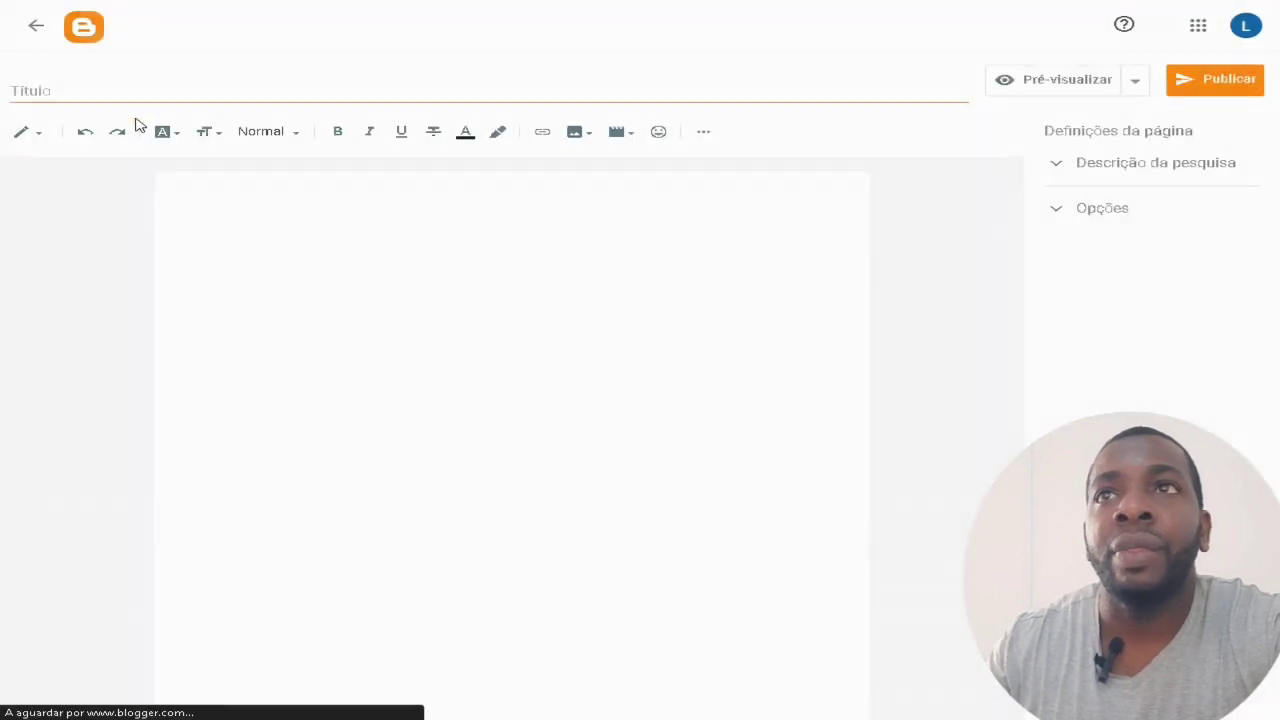
click(129, 96)
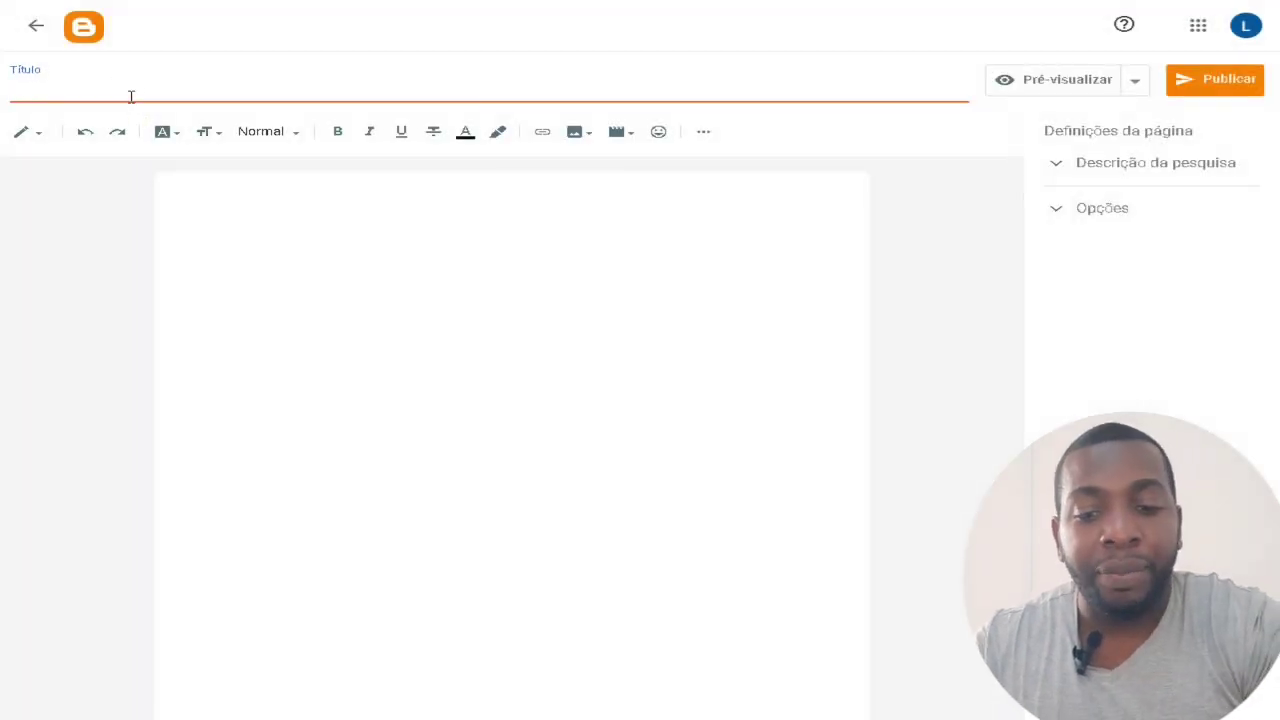
text(Política de Pri)
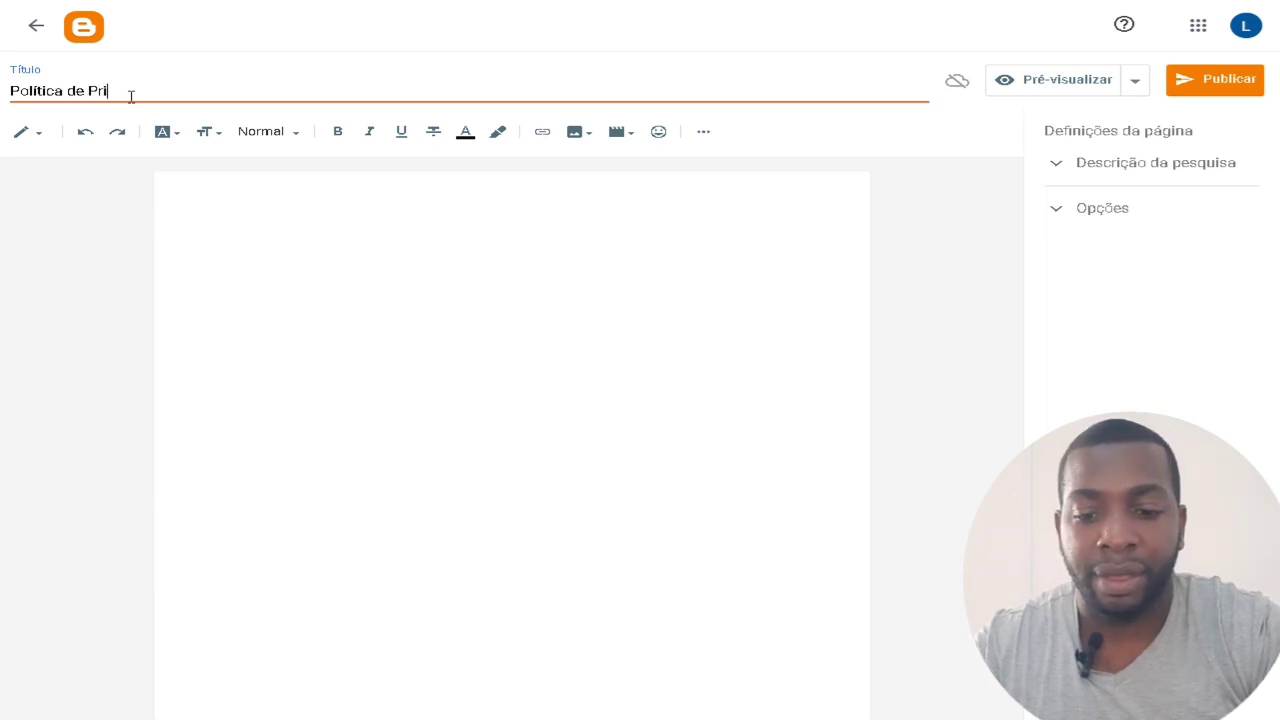
text(dade)
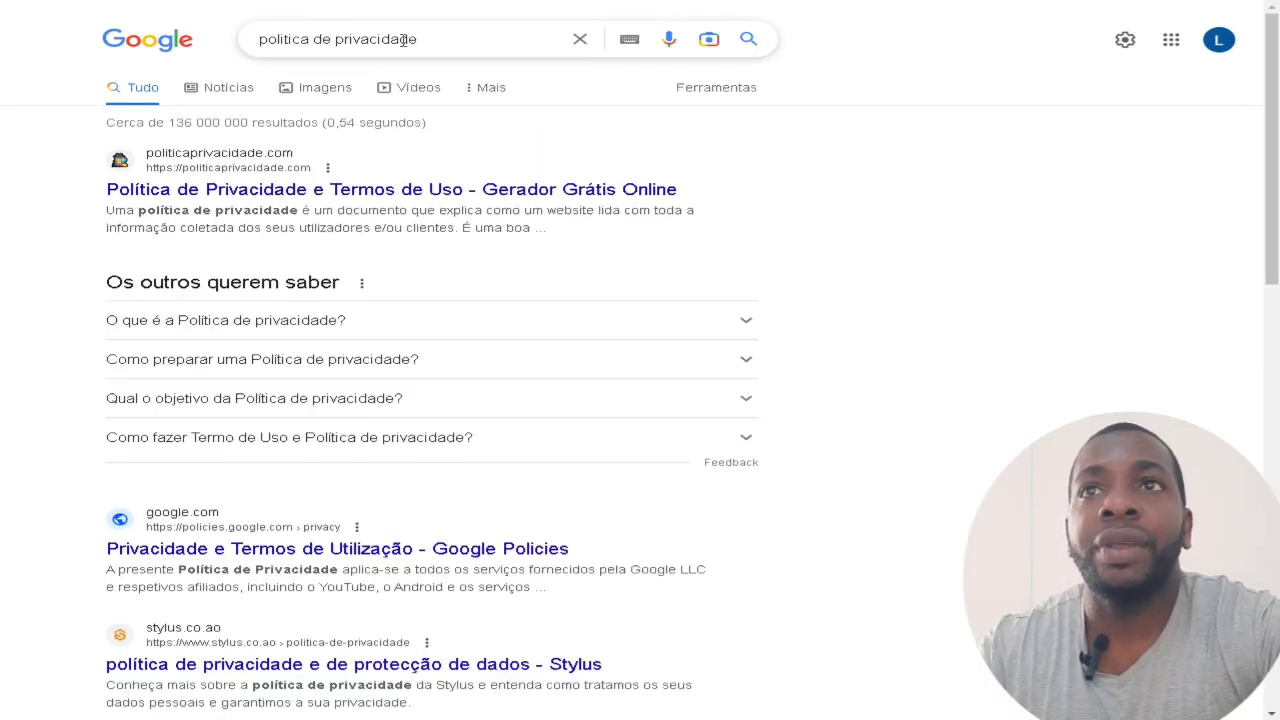
Step: Open the politicaprivacidade.com generator from the "politica de privacidade" web search results and enter "Receitas" as the site name
click(415, 195)
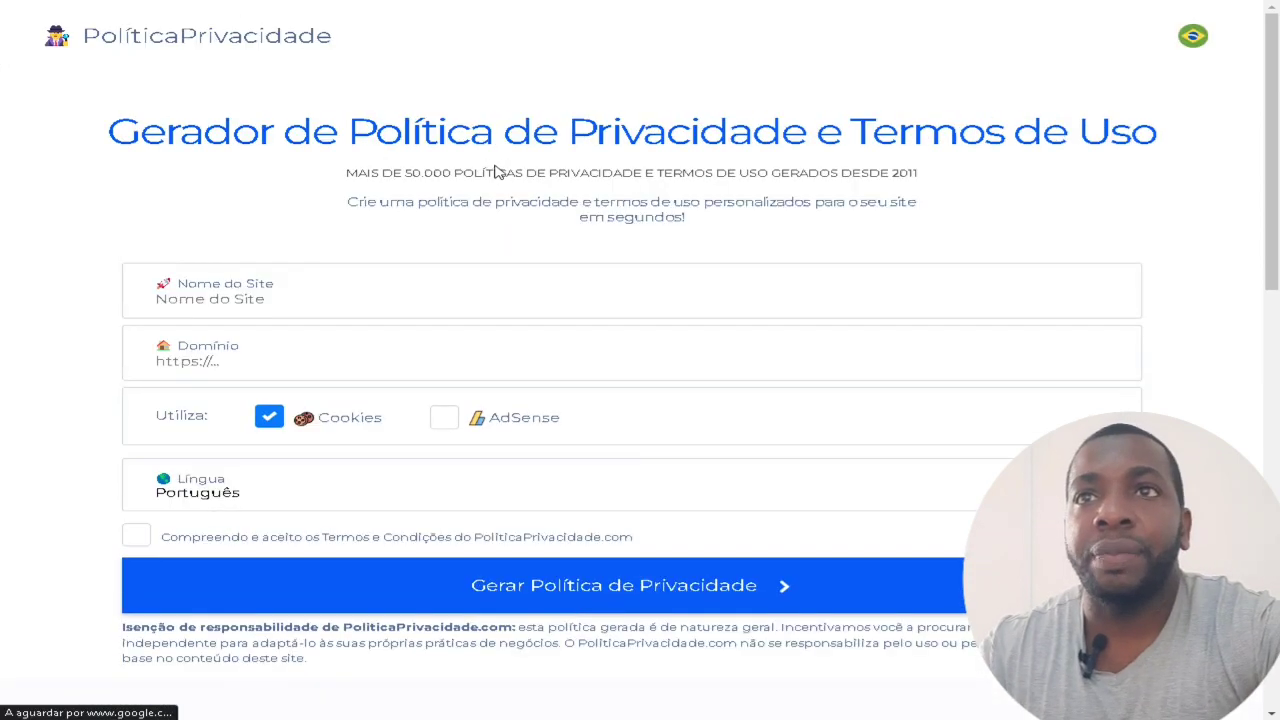
click(262, 298)
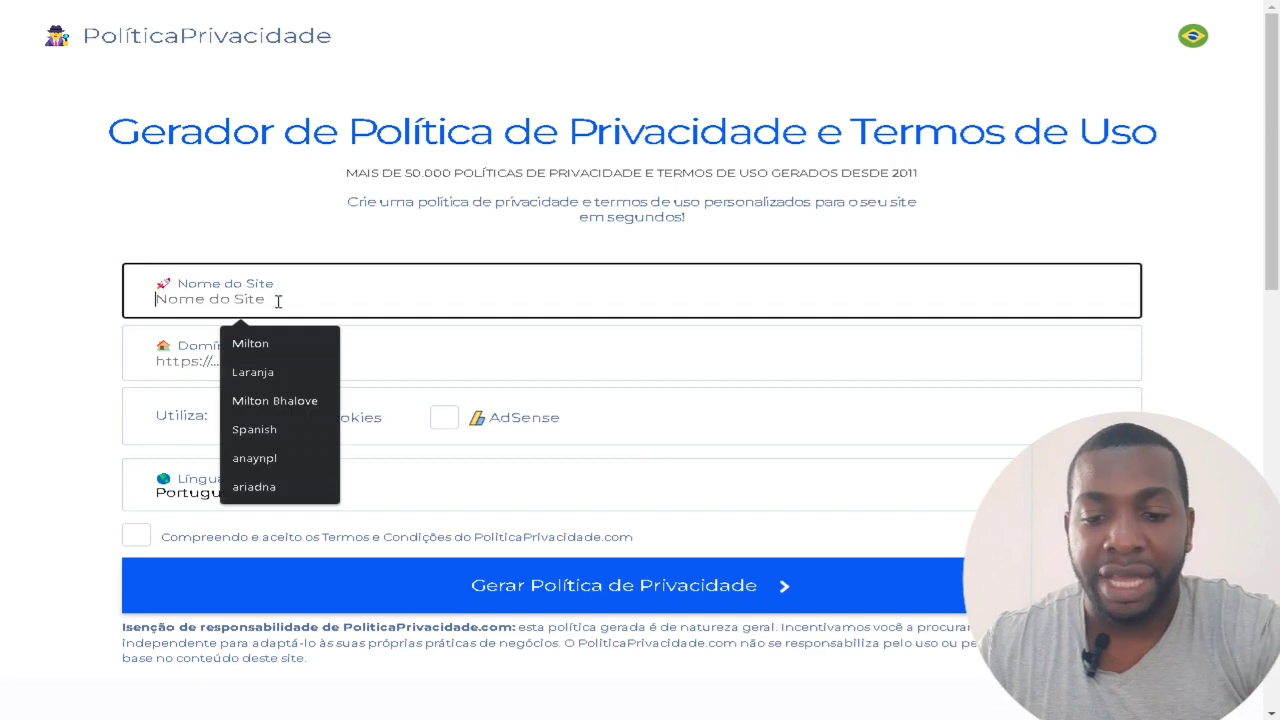
text(Re)
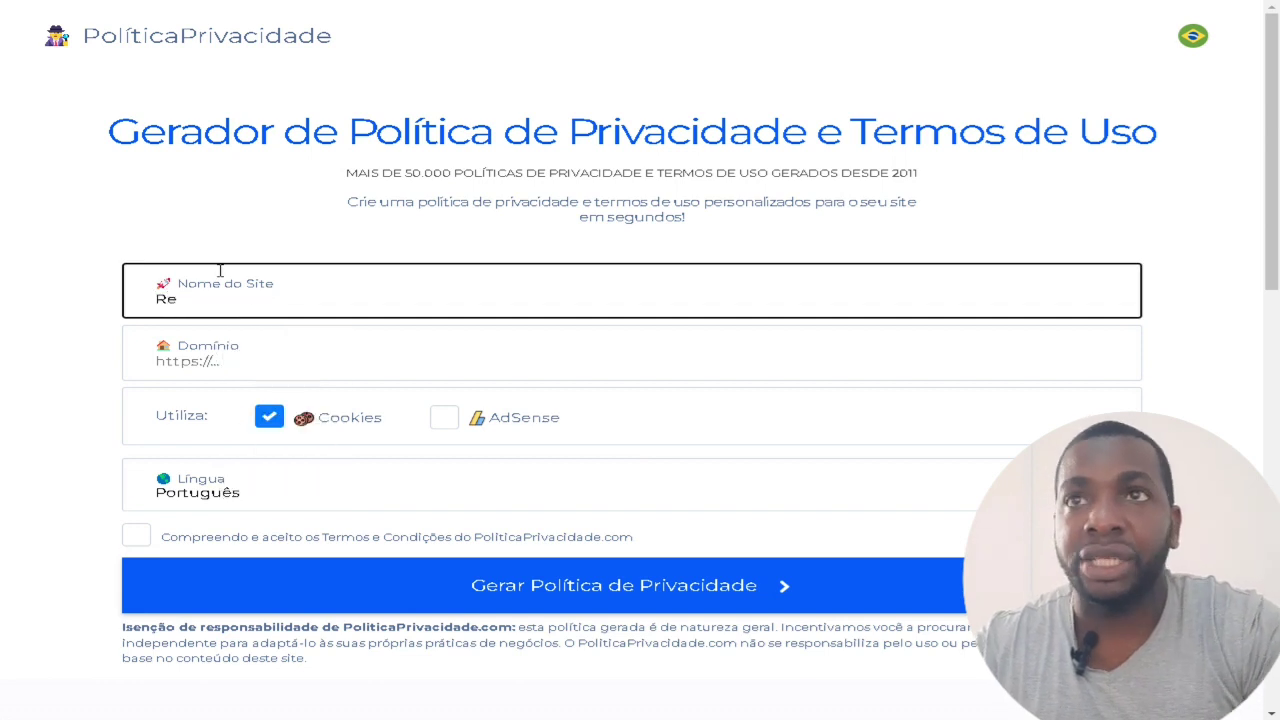
text(ceitas)
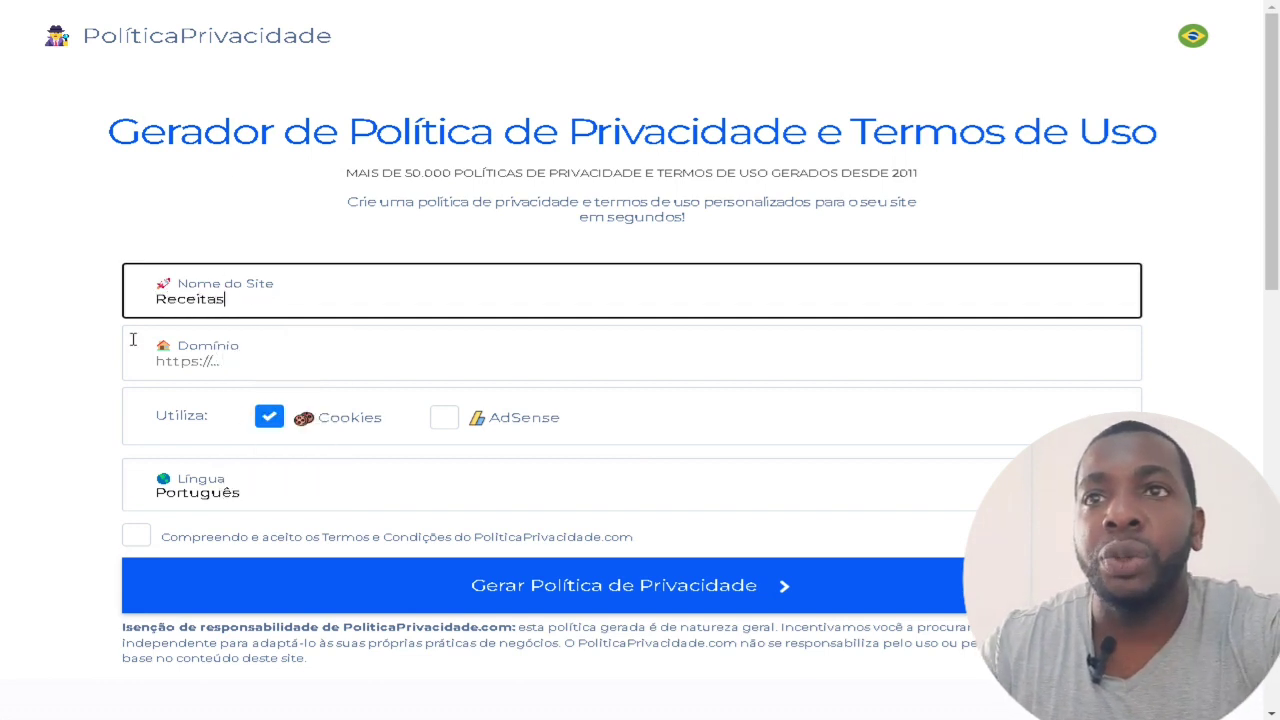
Step: Copy the blog address from the Blogger settings and paste it as the domain in the privacy policy generator
click(260, 361)
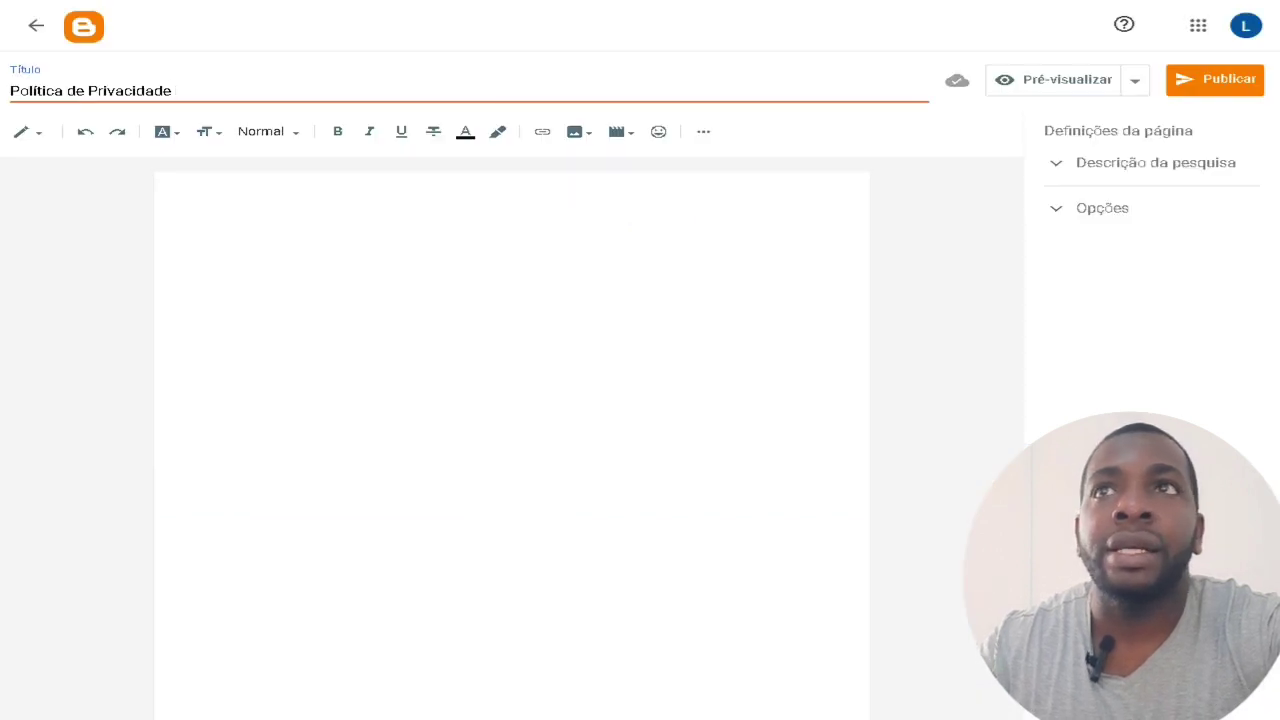
click(35, 30)
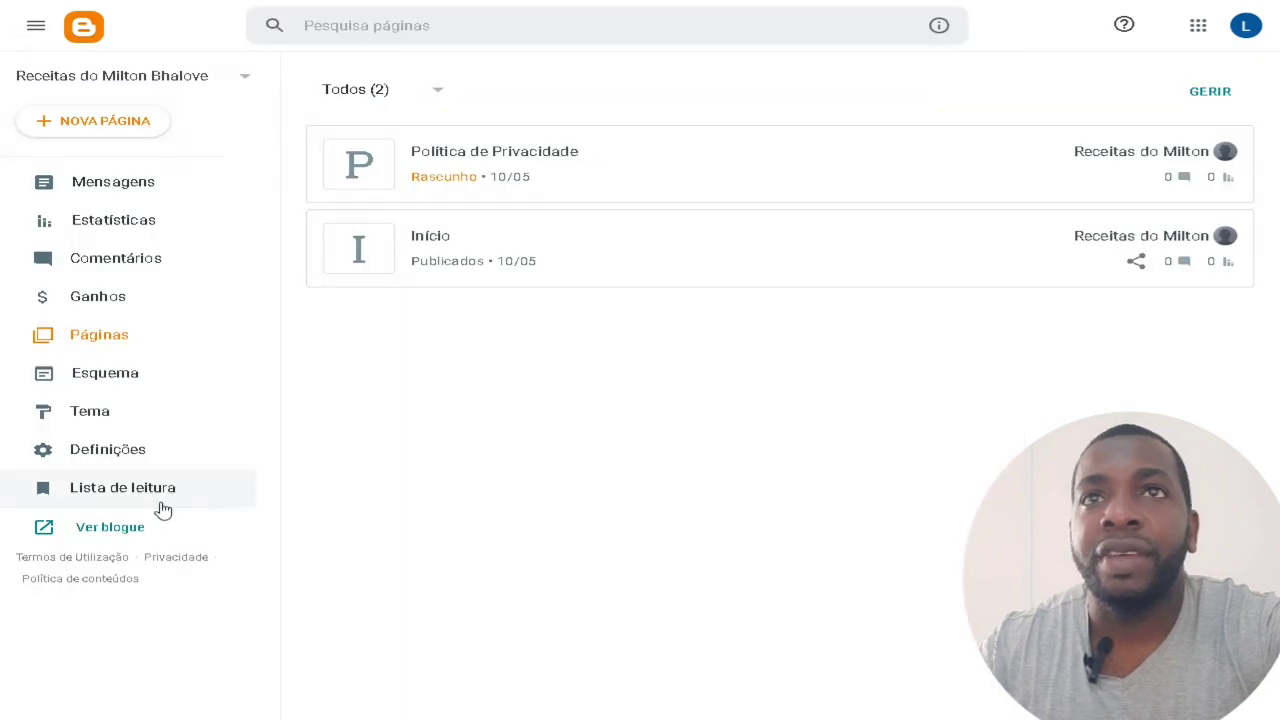
click(130, 462)
scroll(634, 383, down, 4)
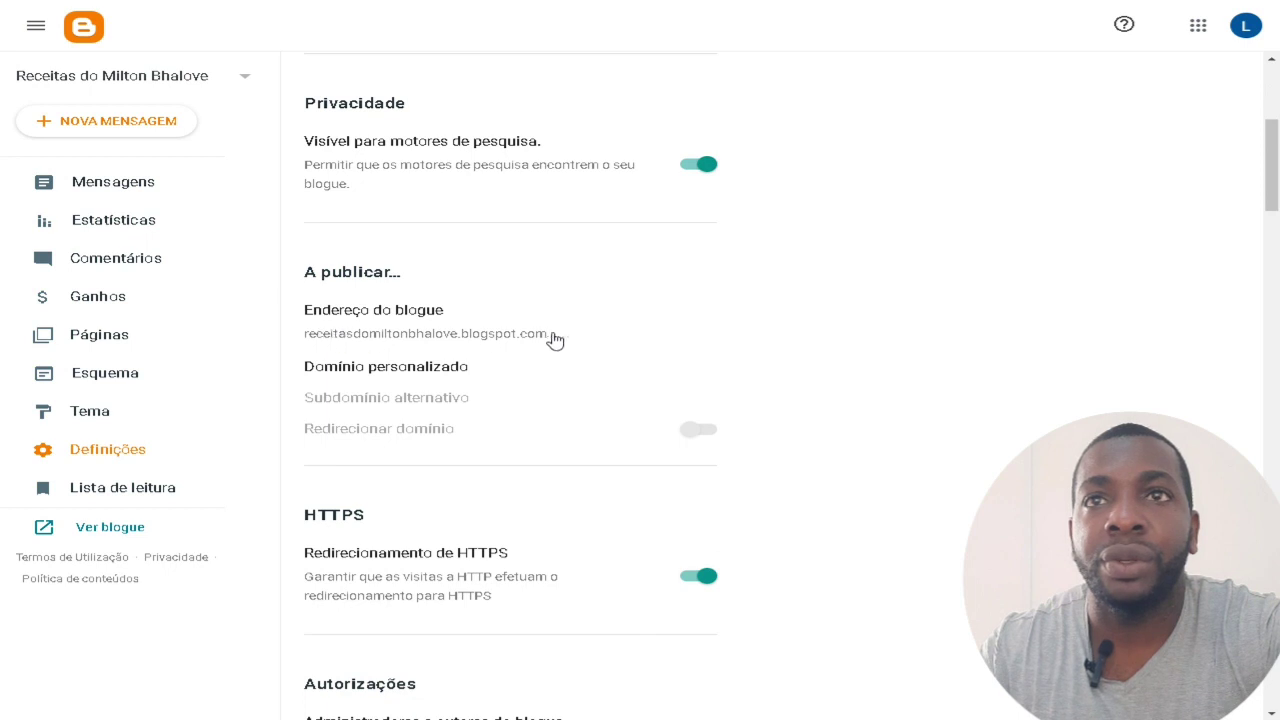
drag(556, 338, 306, 340)
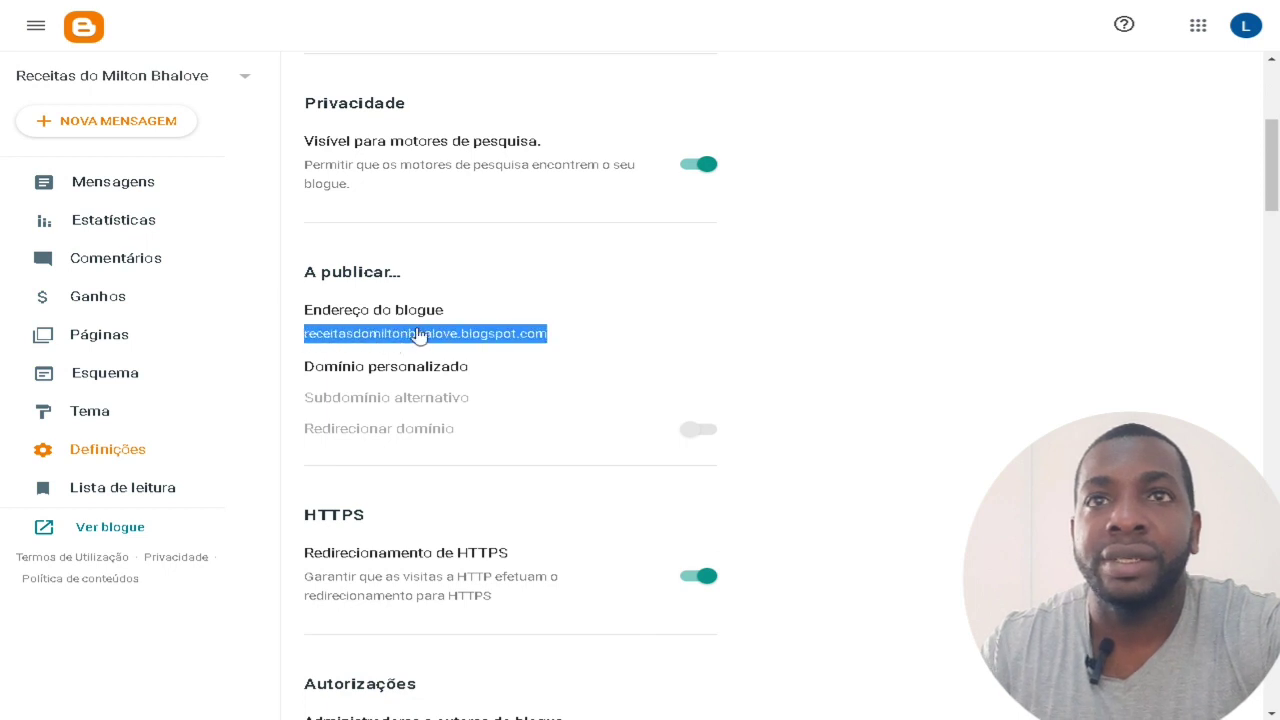
right_click(462, 336)
click(510, 345)
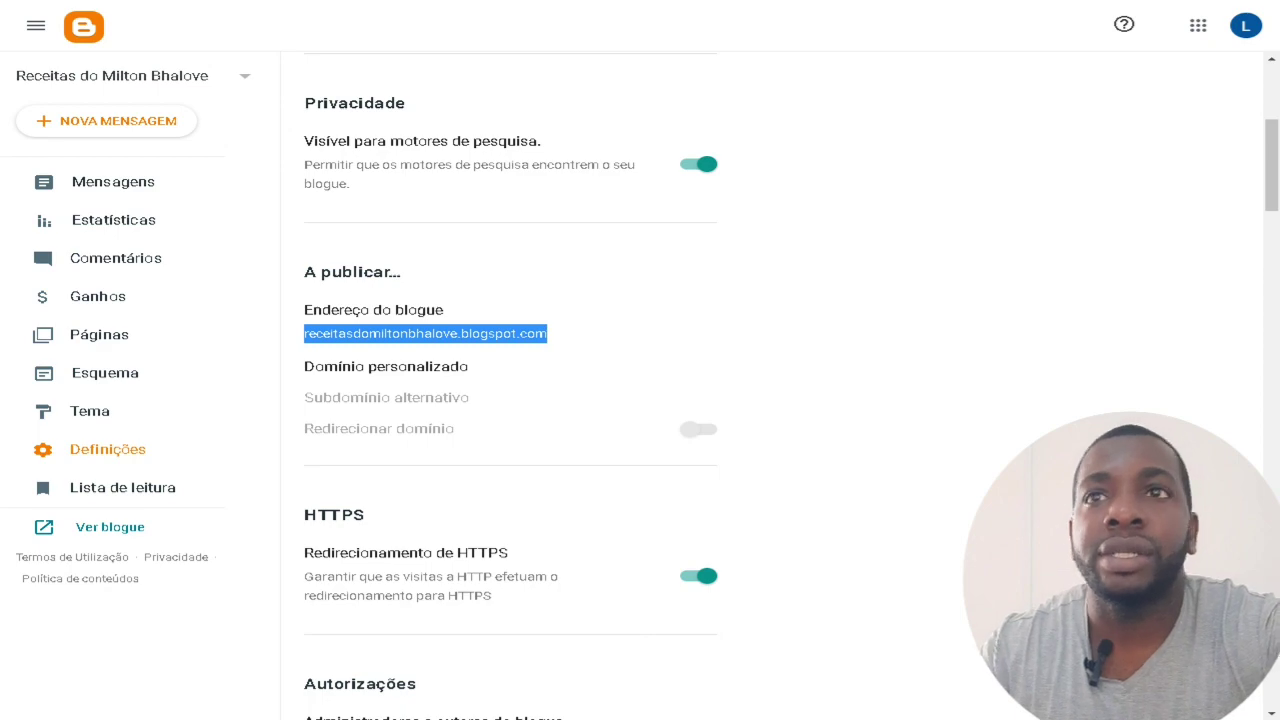
key(ctrl+Tab)
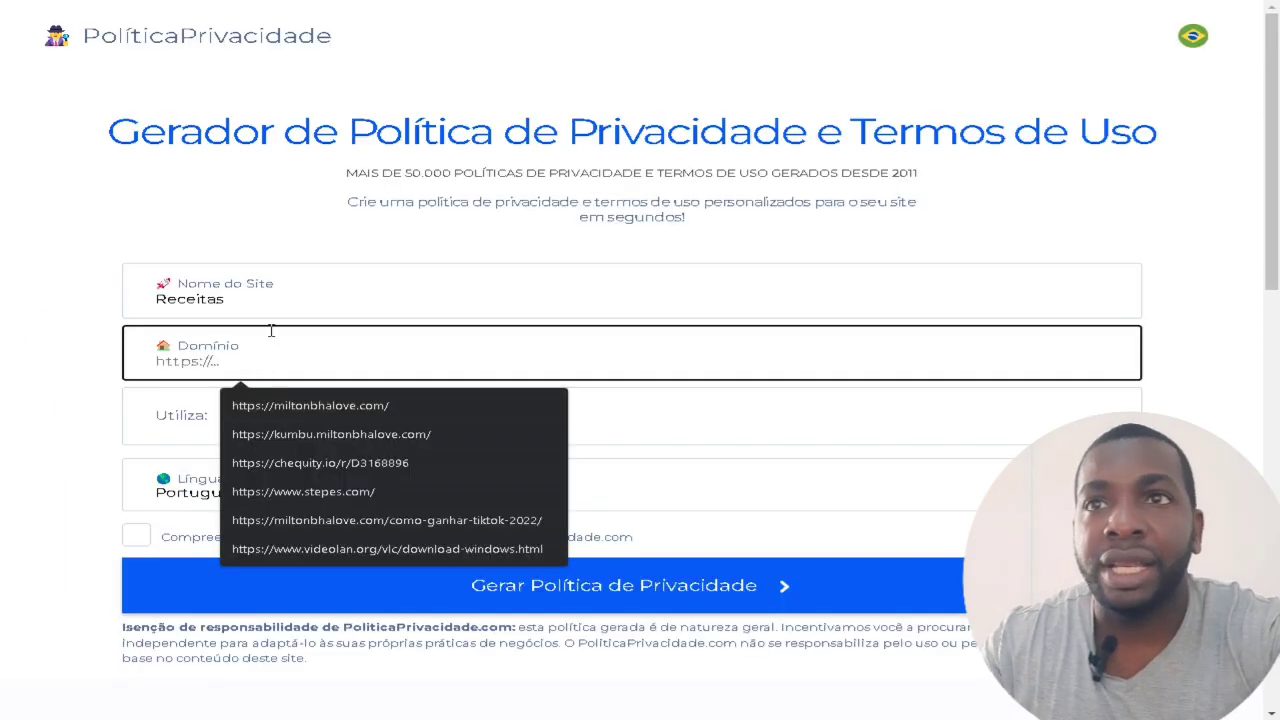
key(ctrl+v)
Step: Include AdSense alongside cookies, accept the generator's terms and conditions, and generate the privacy policy
scroll(263, 328, down, 2)
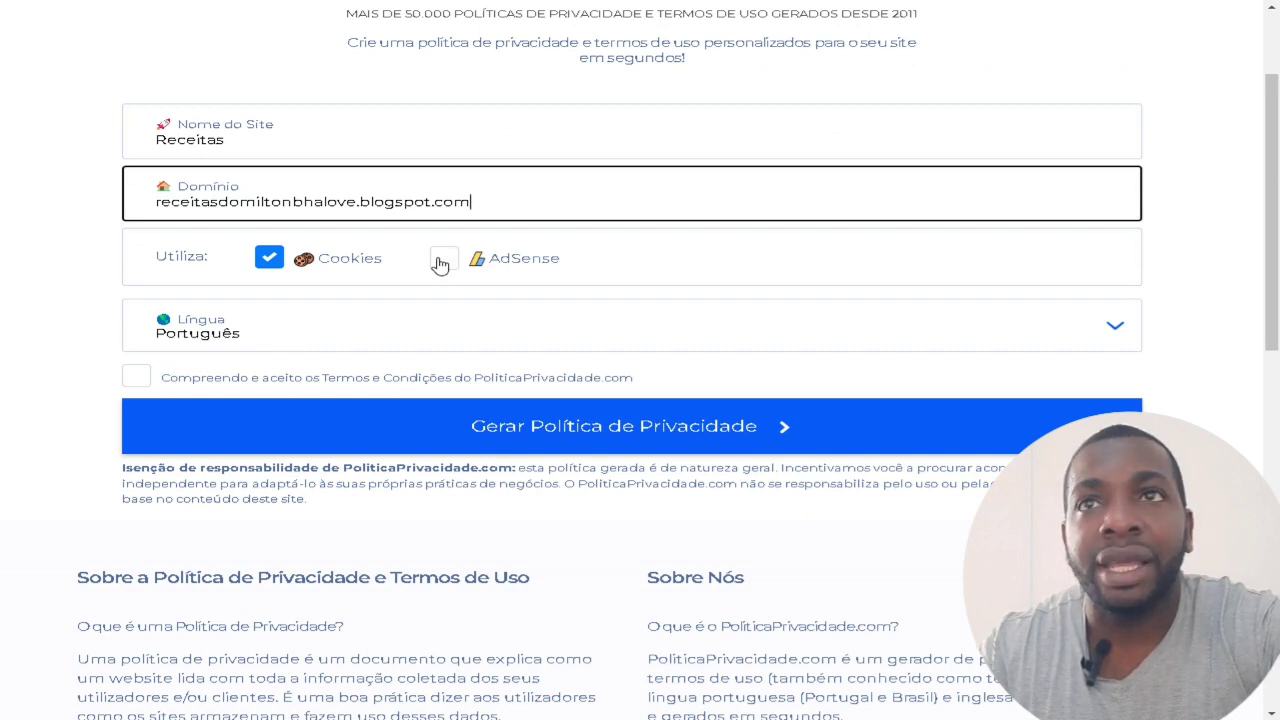
click(443, 261)
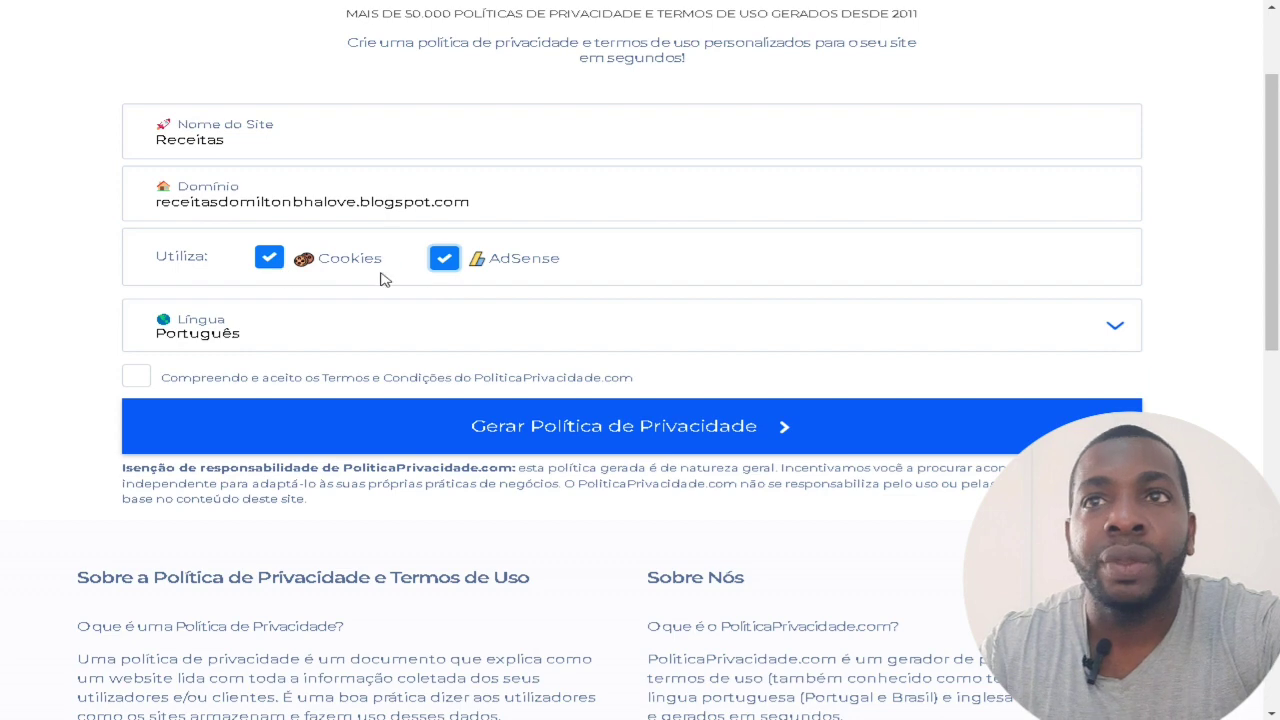
scroll(512, 348, down, 1)
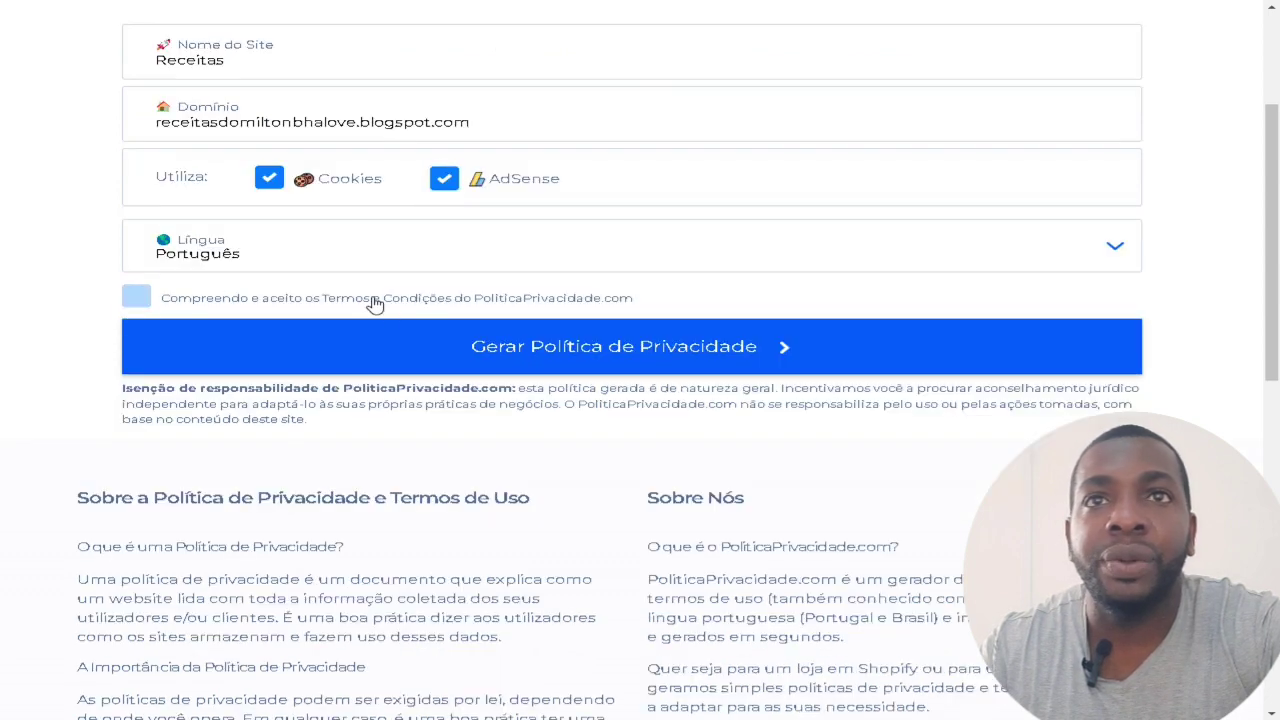
click(362, 304)
click(400, 360)
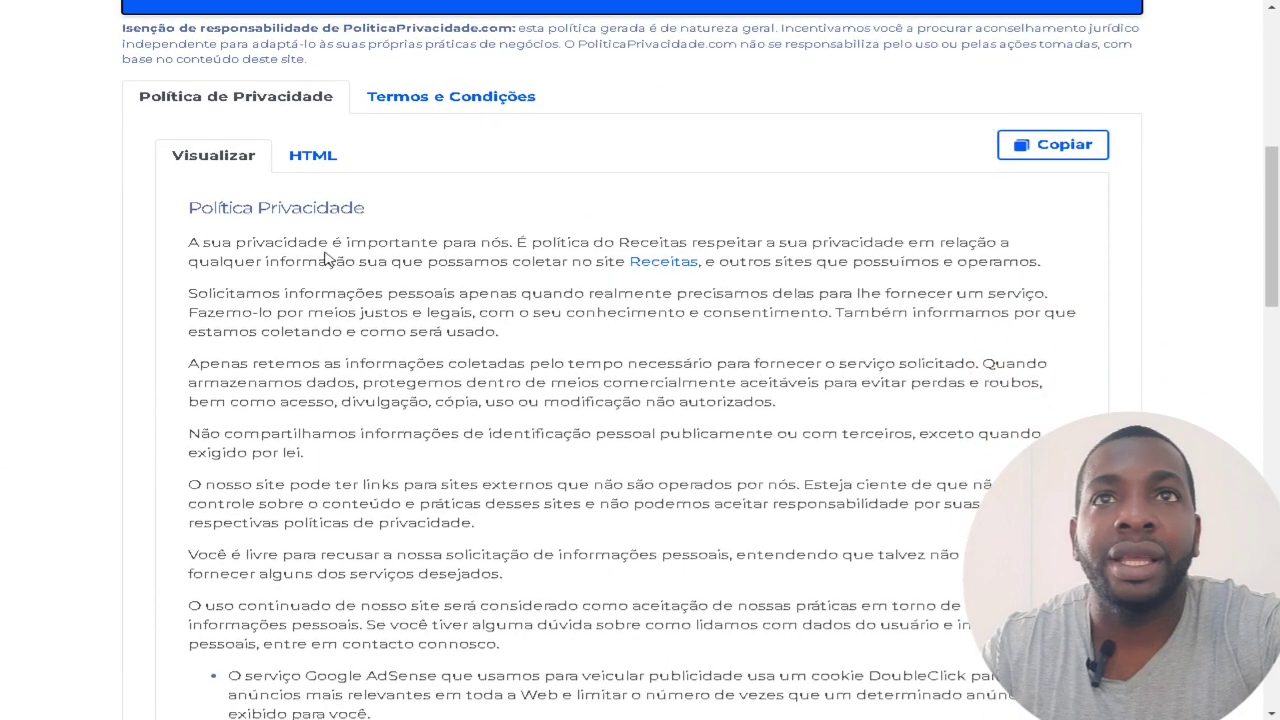
Step: Copy the generated privacy policy text from its heading through the "Mais informações" paragraph, leaving out the effective date line
scroll(493, 268, down, 1)
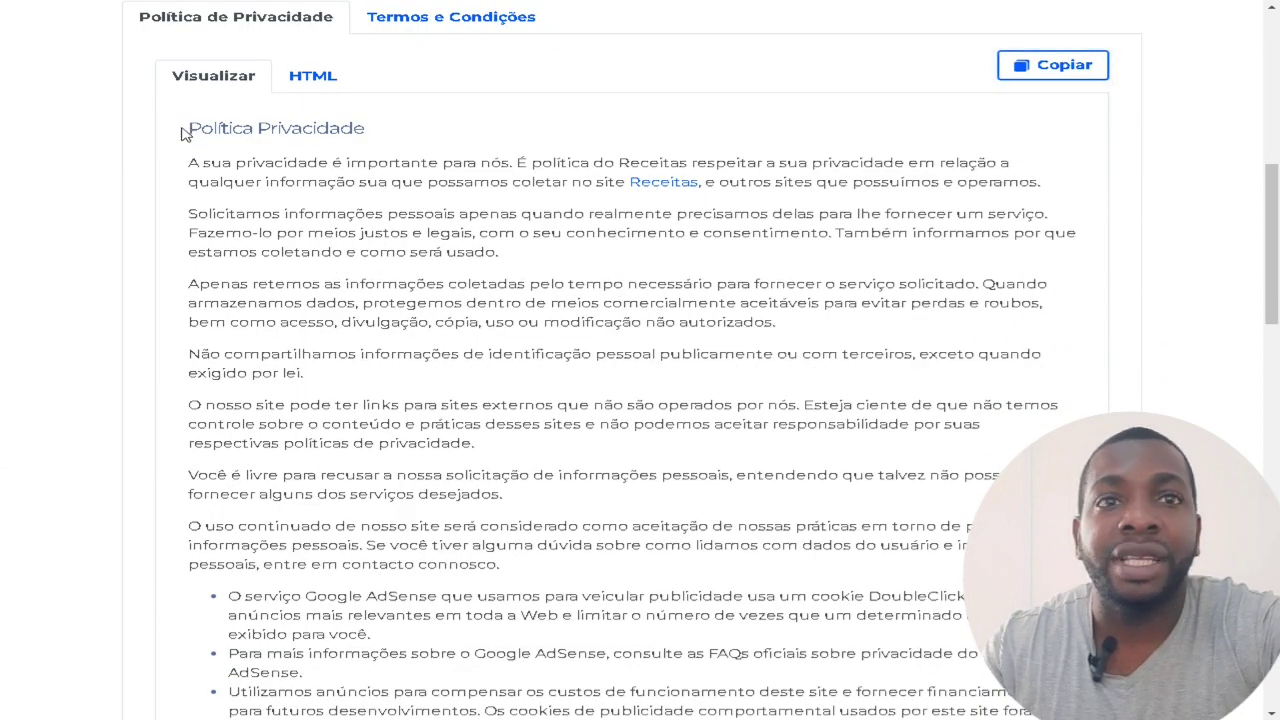
drag(186, 128, 886, 532)
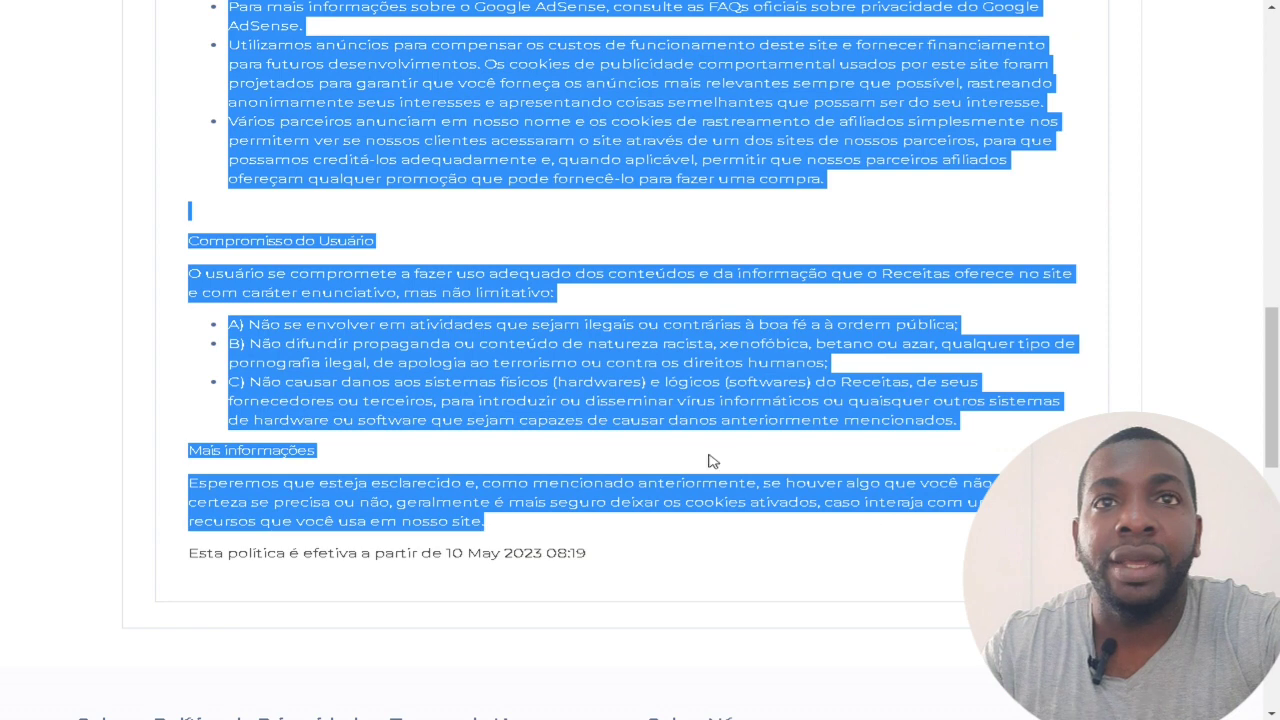
right_click(645, 398)
click(668, 410)
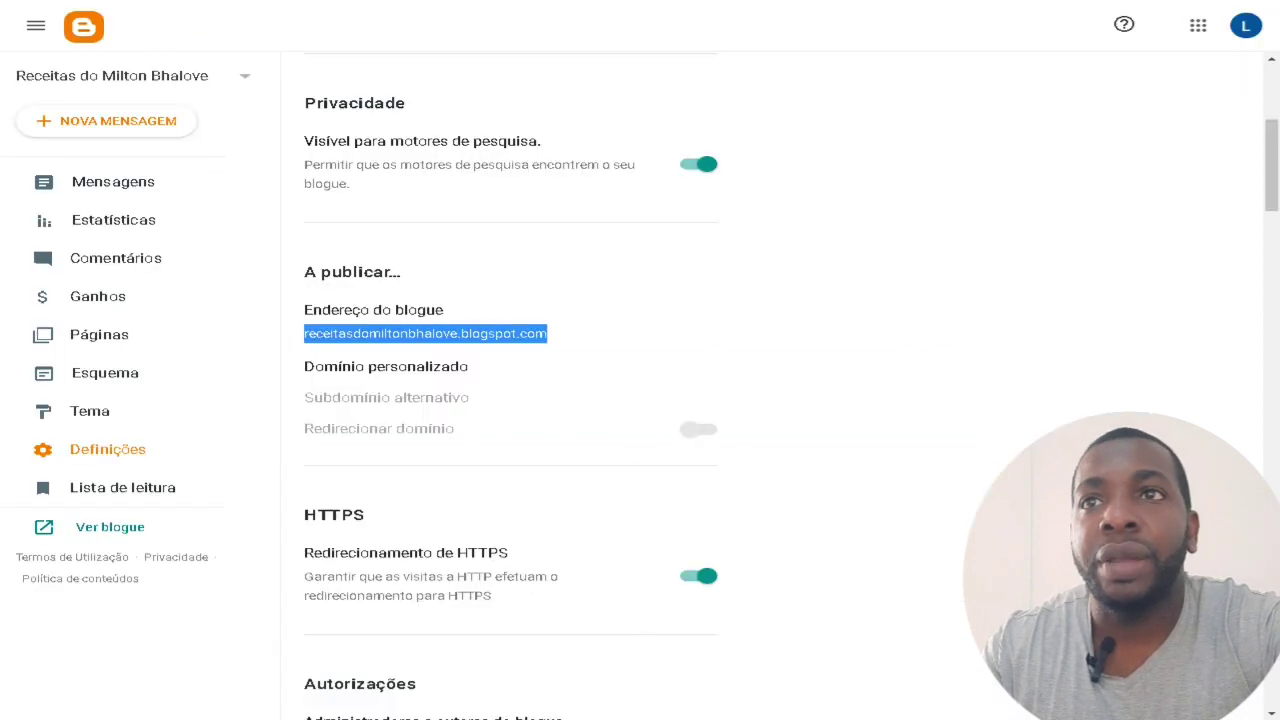
Step: Paste the copied policy text into the body of the "Política de Privacidade" draft page and publish the page
click(135, 346)
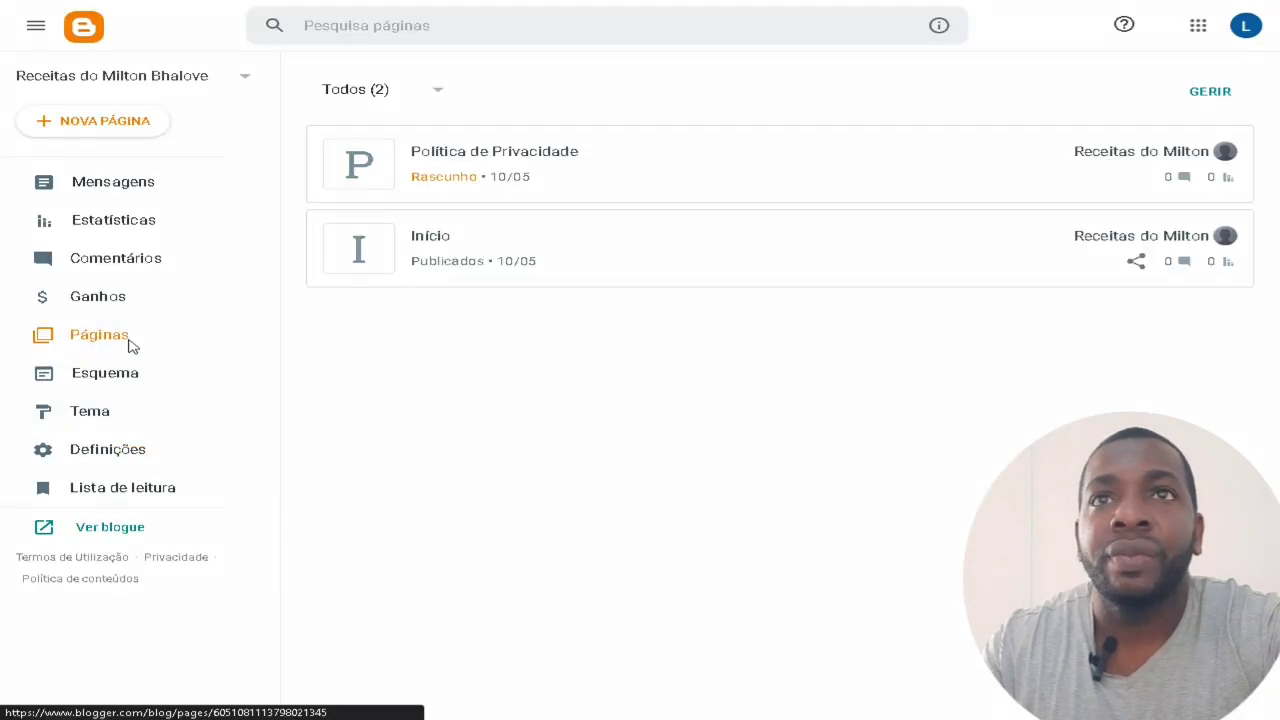
mouse_move(594, 177)
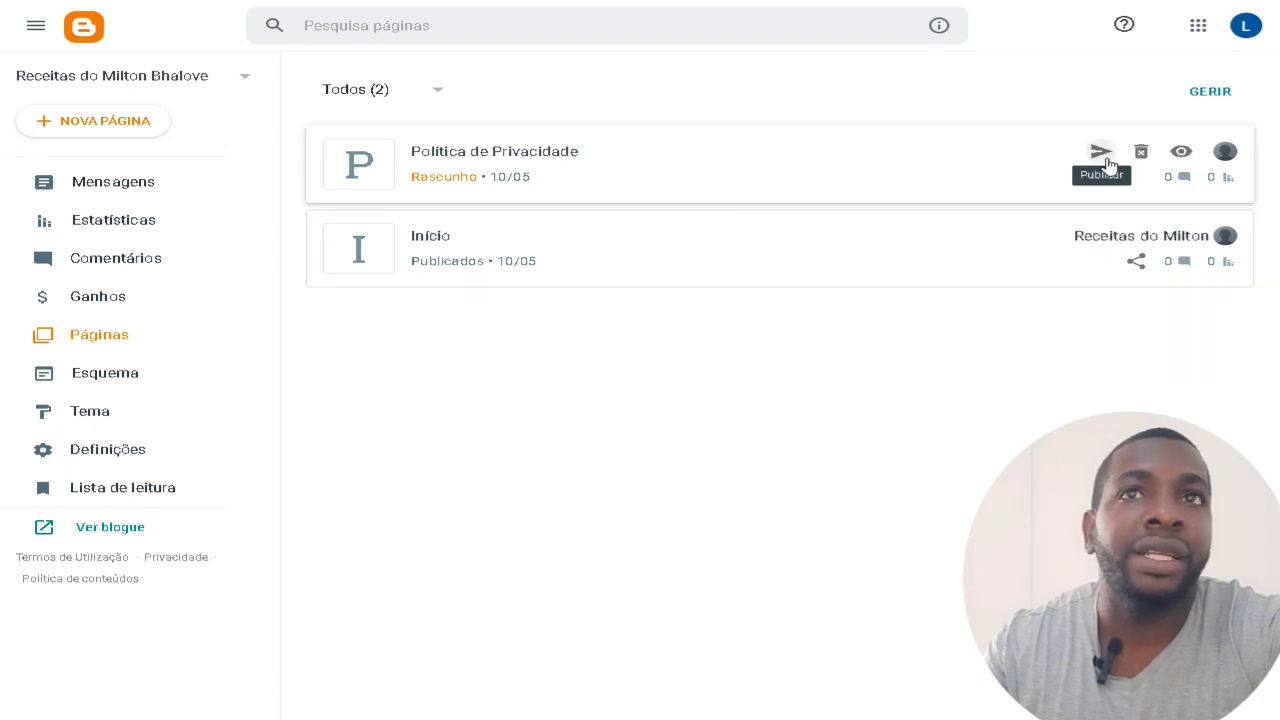
click(903, 160)
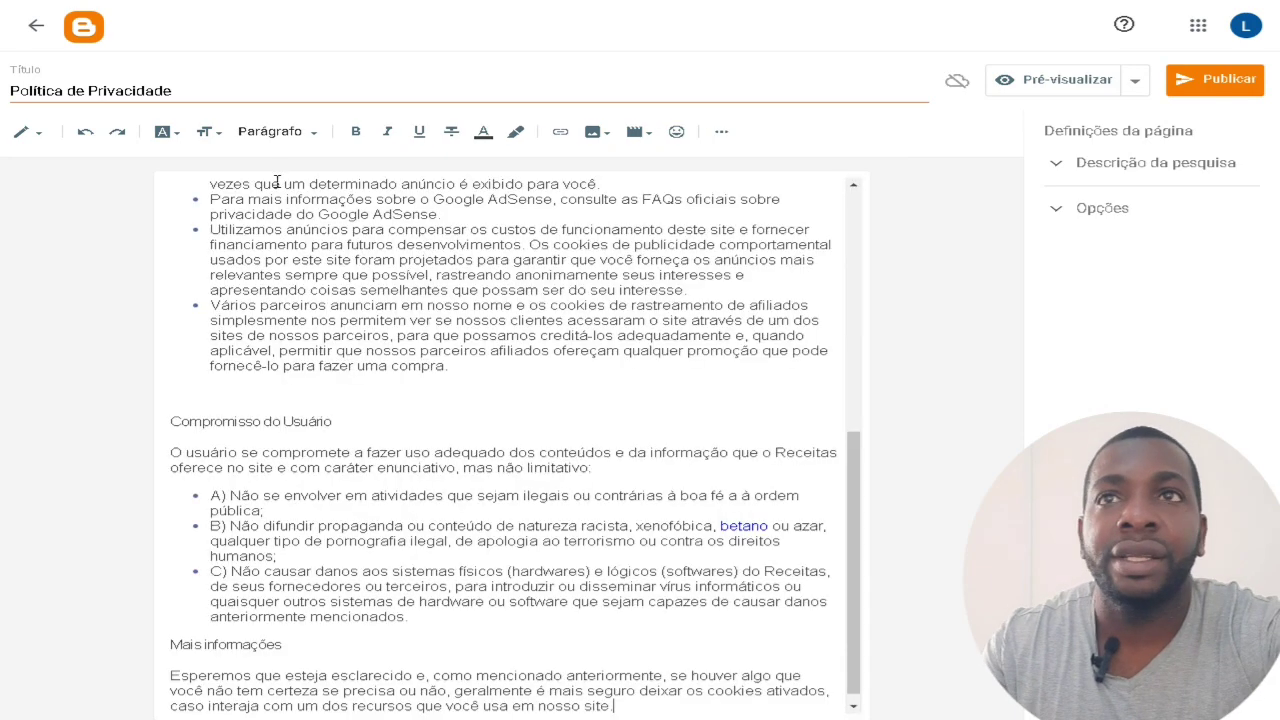
scroll(405, 405, up, 15)
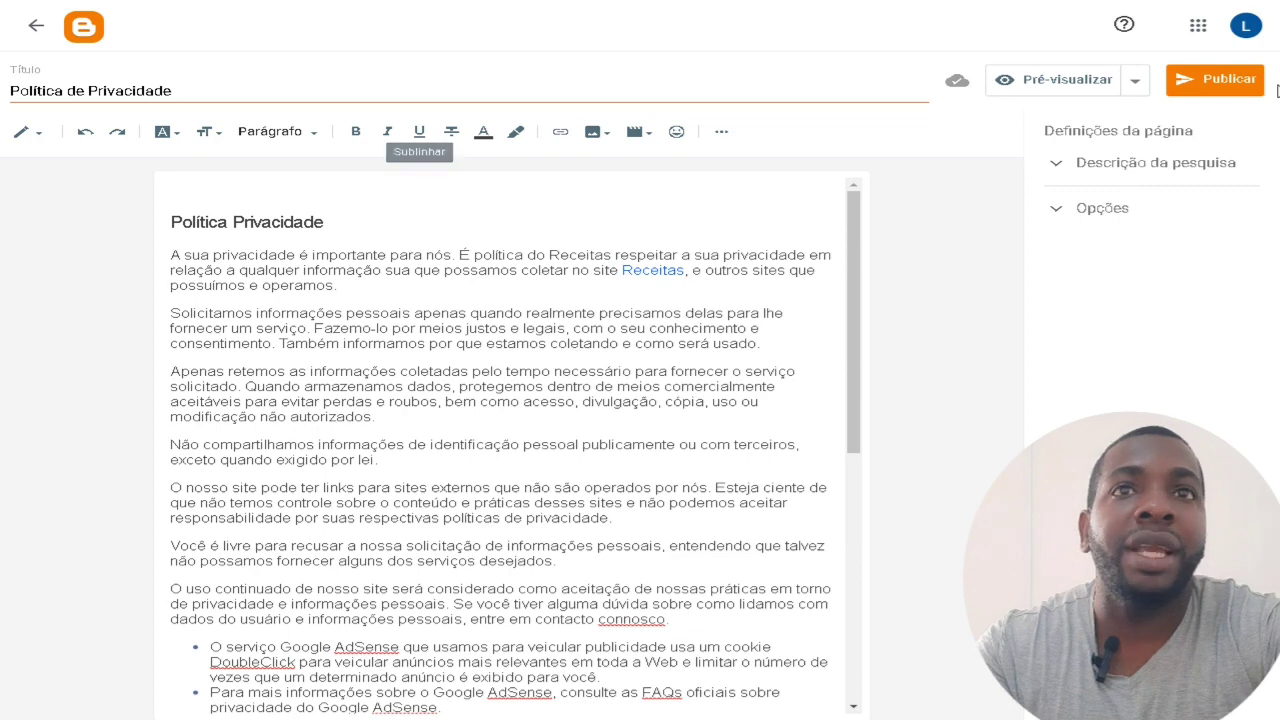
click(1237, 86)
click(743, 400)
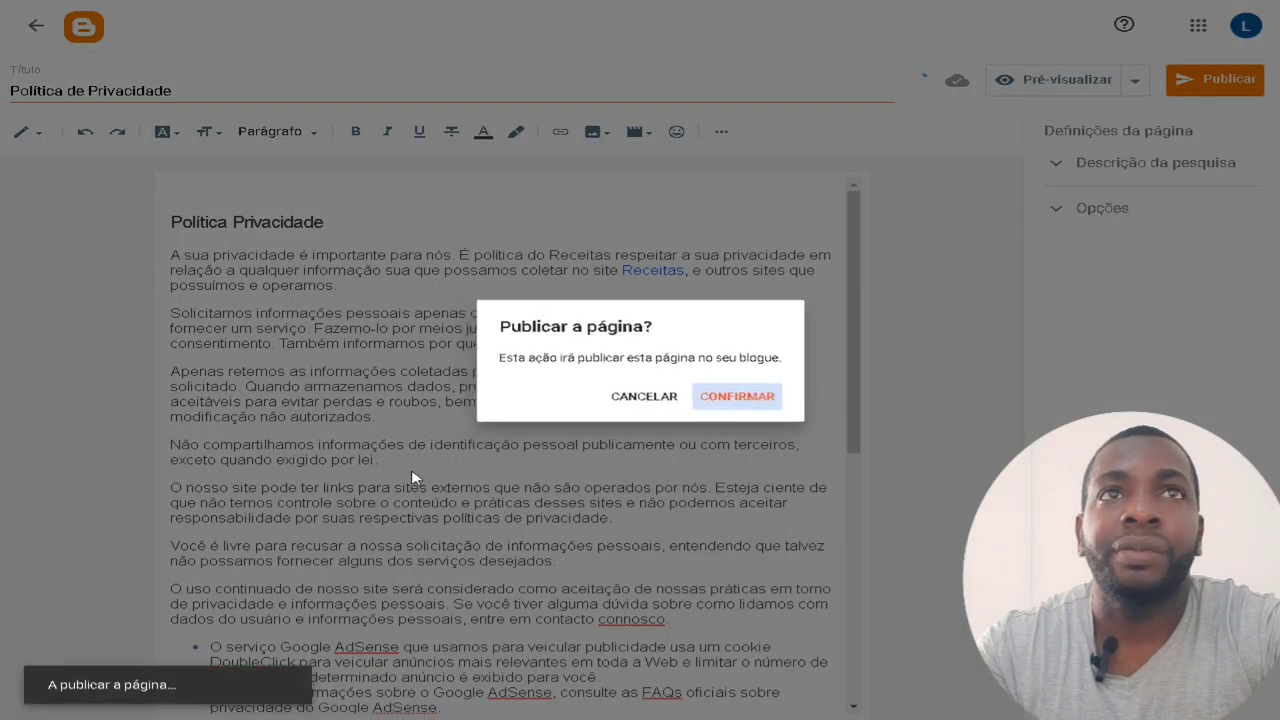
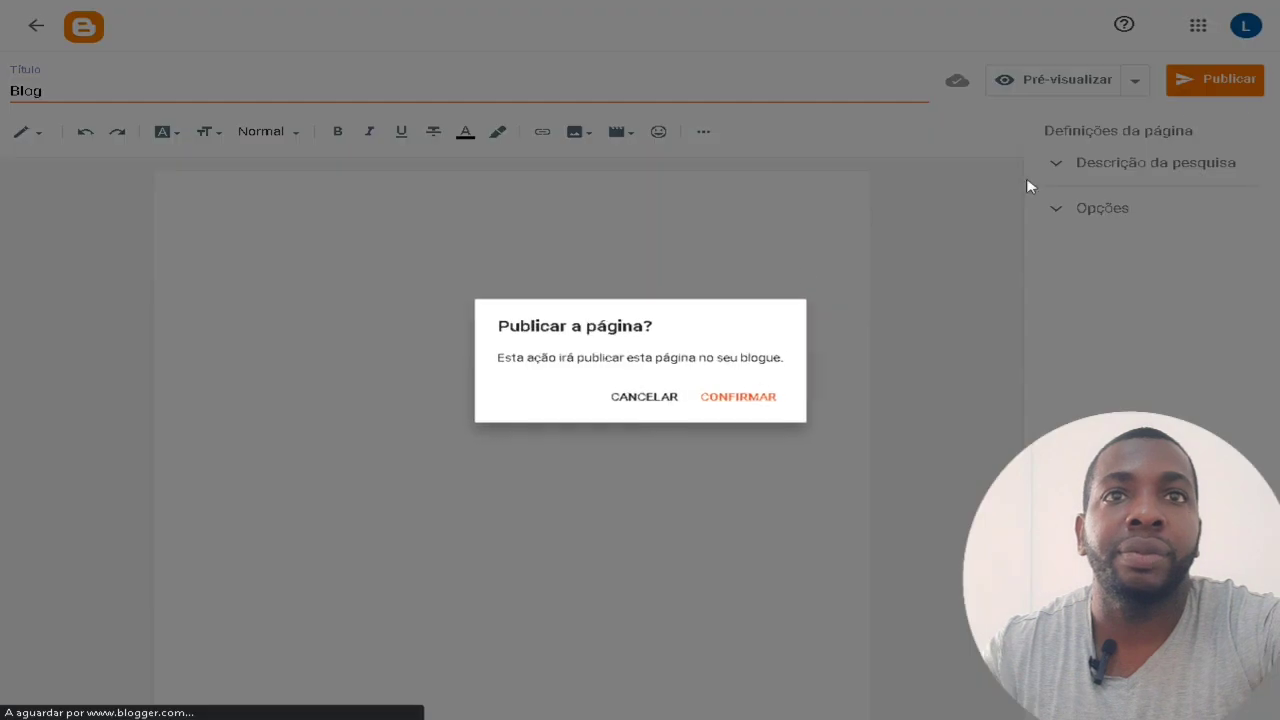
Step: Confirm publishing the "Blog" page, check the live blog, and return to the Blogger page list
click(757, 404)
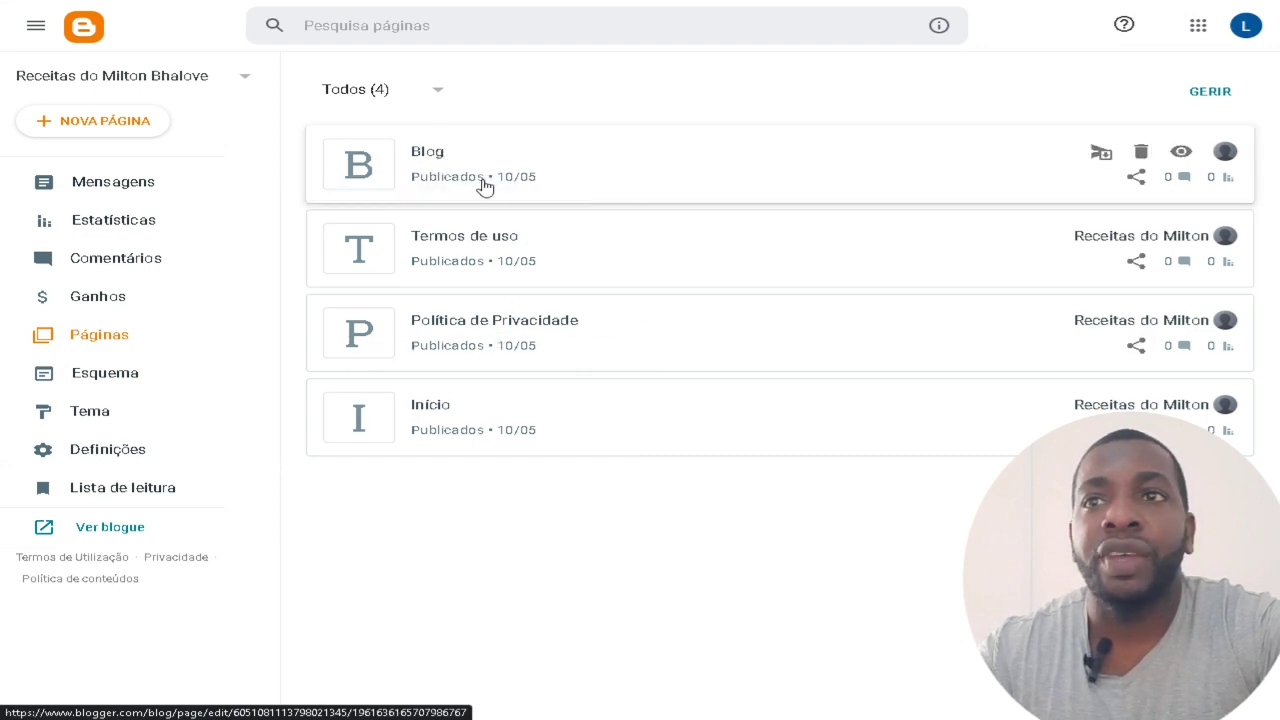
click(126, 531)
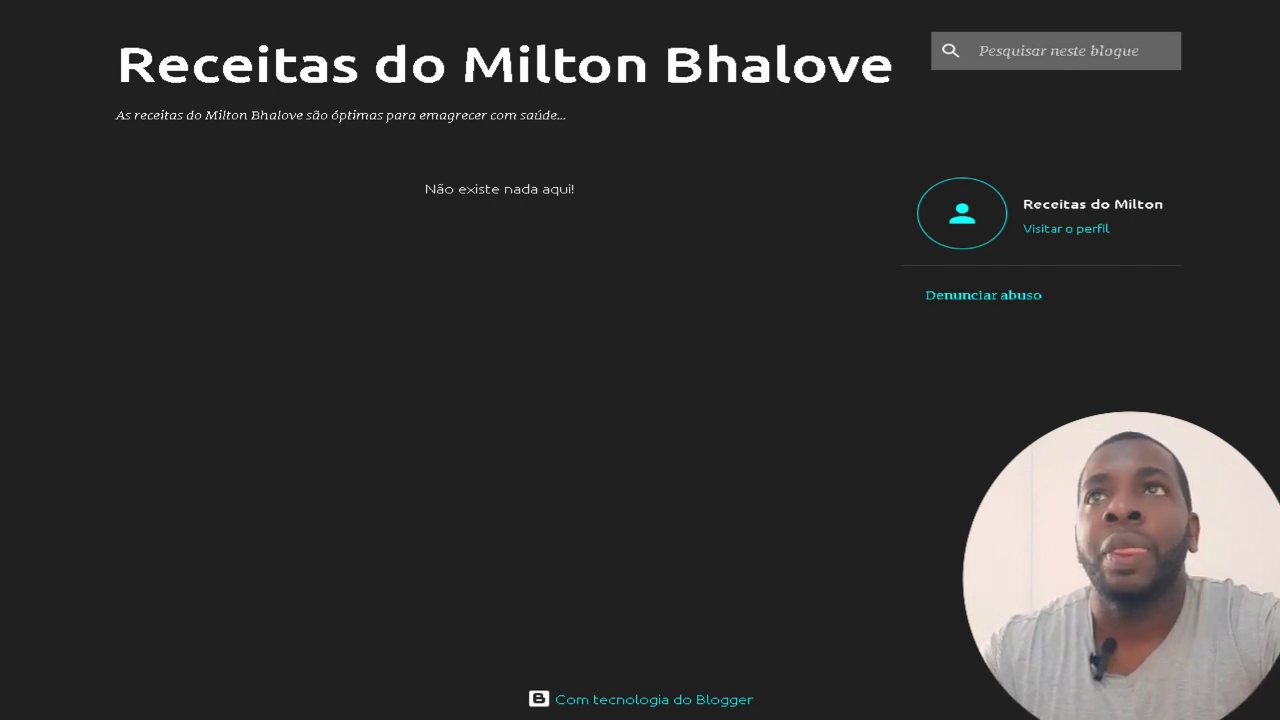
key(ctrl+w)
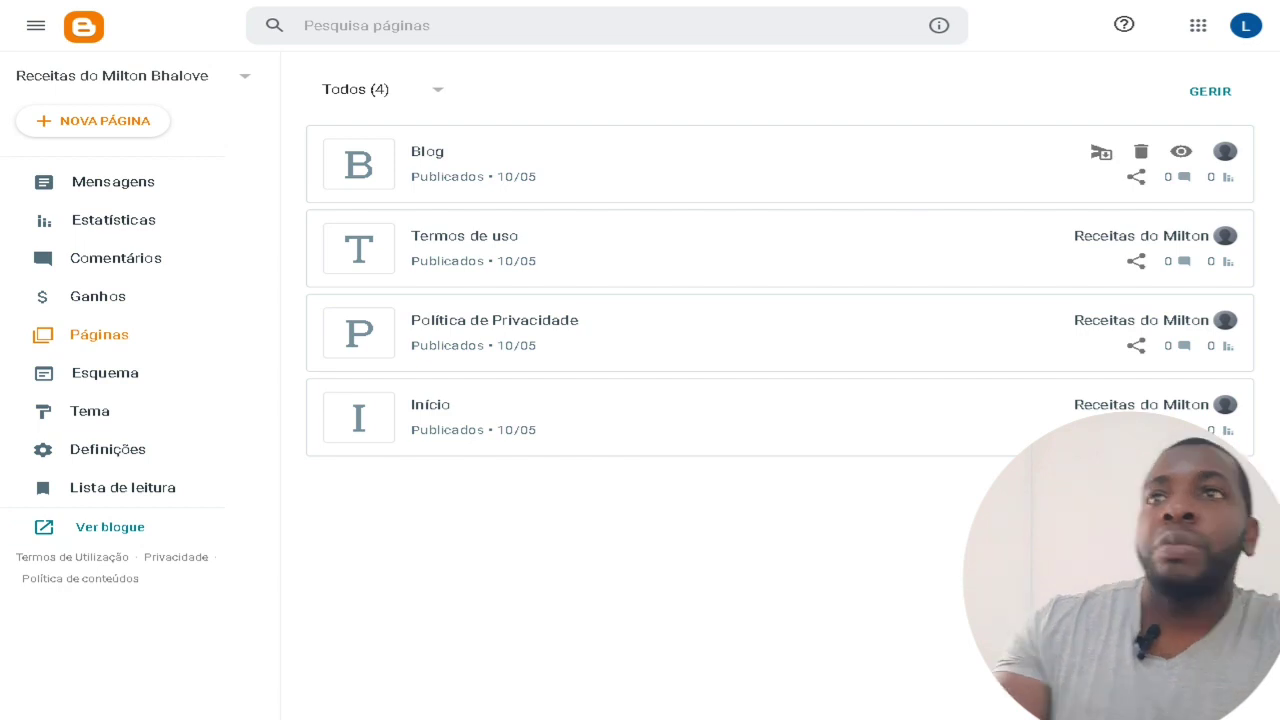
Step: Start a new post and title it "Elimine a gordura da parede da cozinha com produtos BARATOS e essas dicas", copied from the TudoGostoso article
click(133, 190)
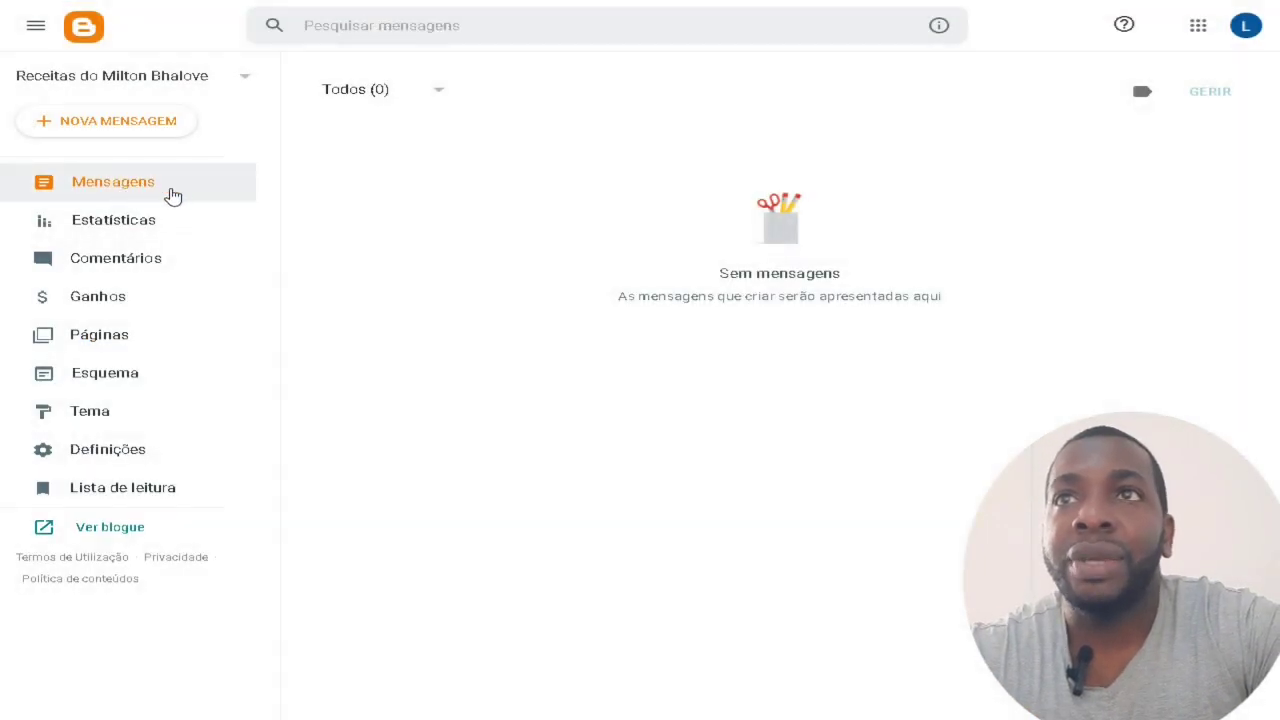
click(150, 132)
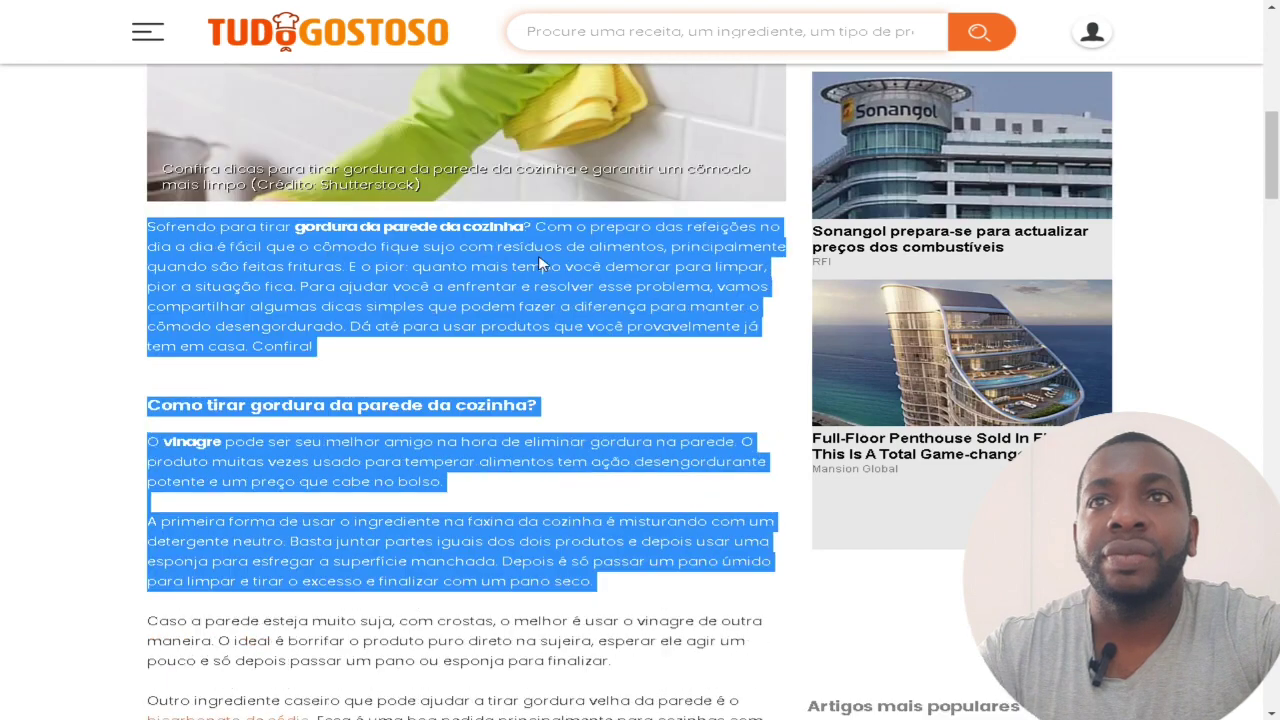
scroll(540, 263, up, 5)
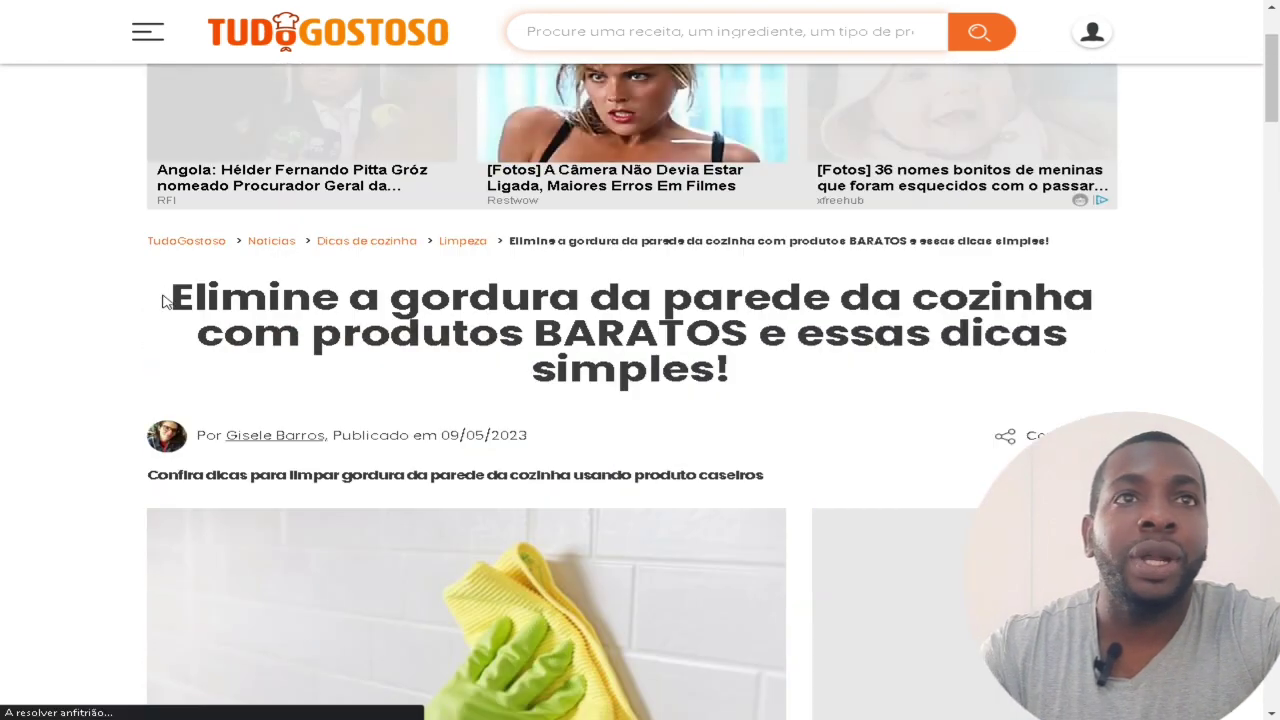
drag(163, 301, 1068, 342)
key(ctrl+c)
right_click(810, 405)
click(832, 417)
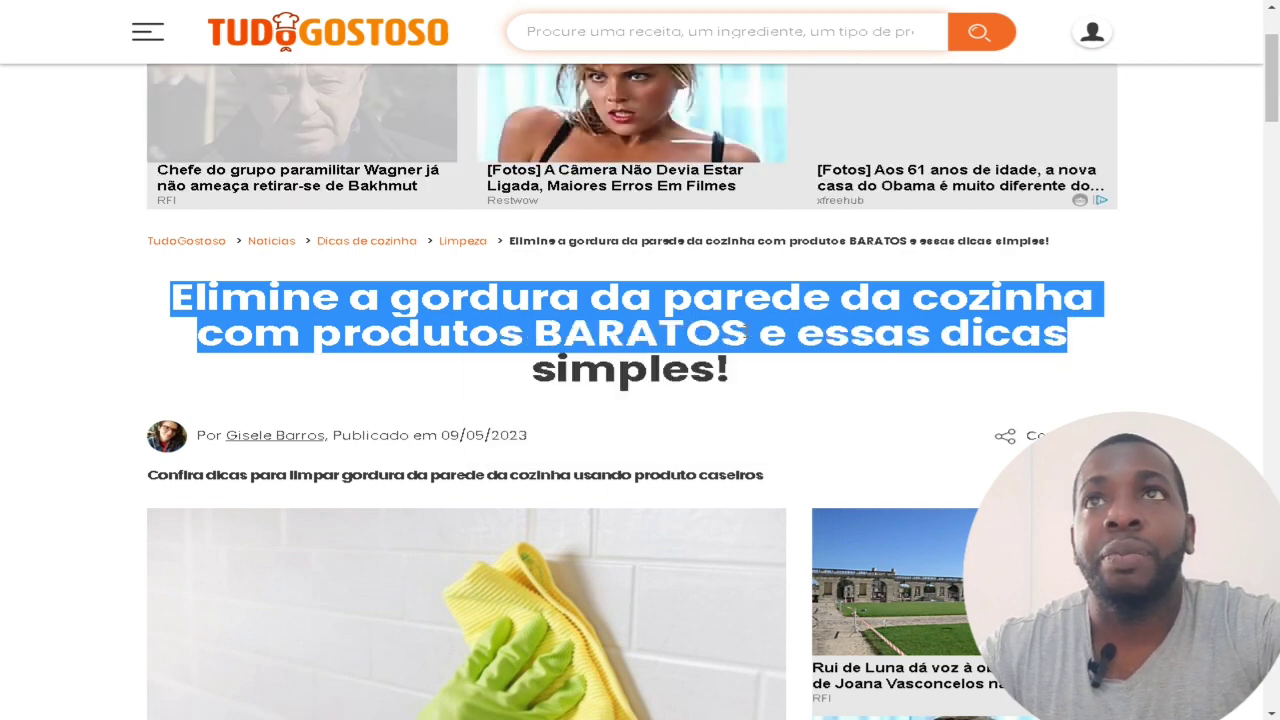
key(ctrl+Tab)
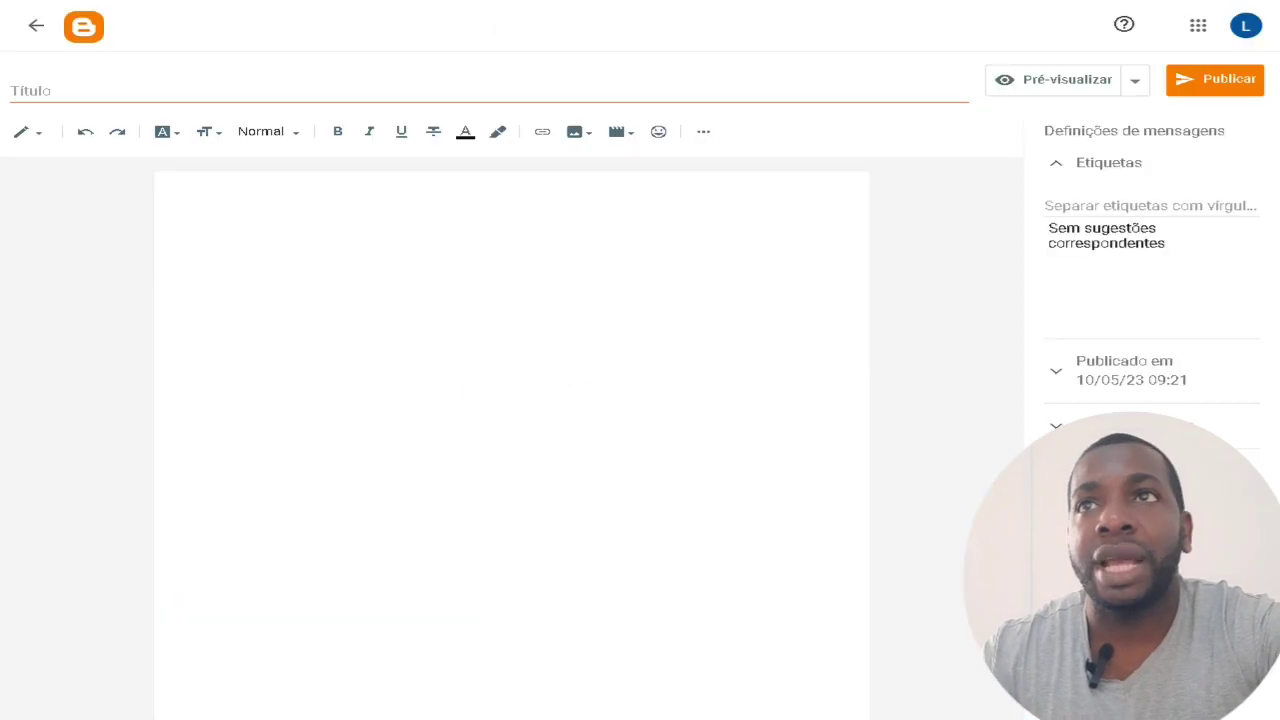
click(117, 88)
key(ctrl+v)
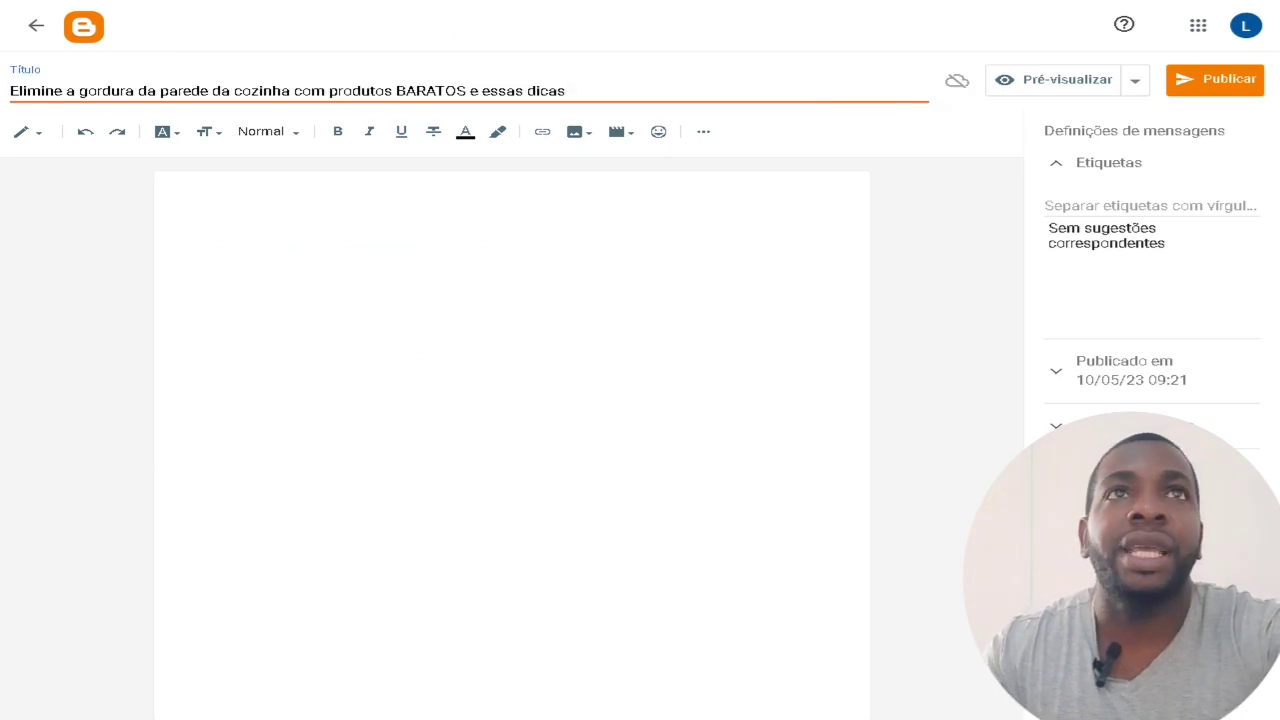
Step: Copy the TudoGostoso article's body text, from "Sofrendo para tirar gordura" through the last paragraph before "Veja mais"
key(ctrl+shift+Tab)
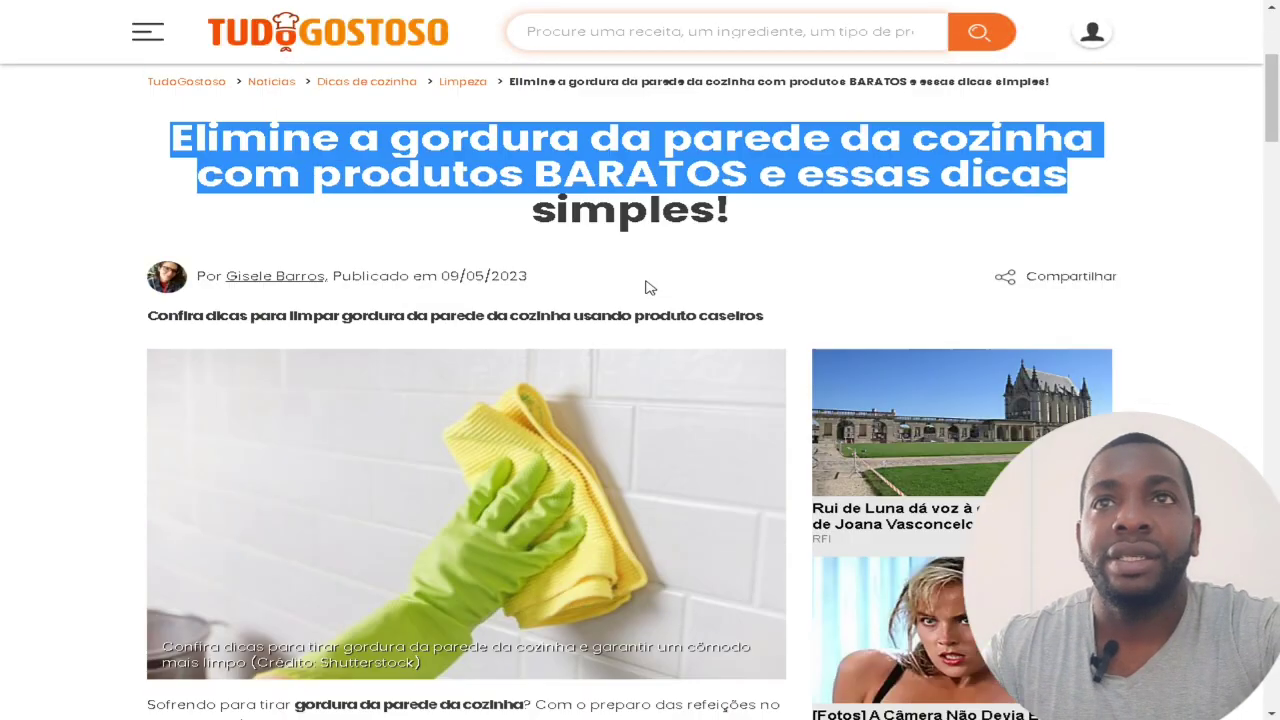
scroll(643, 285, down, 8)
scroll(643, 285, up, 5)
scroll(99, 327, down, 1)
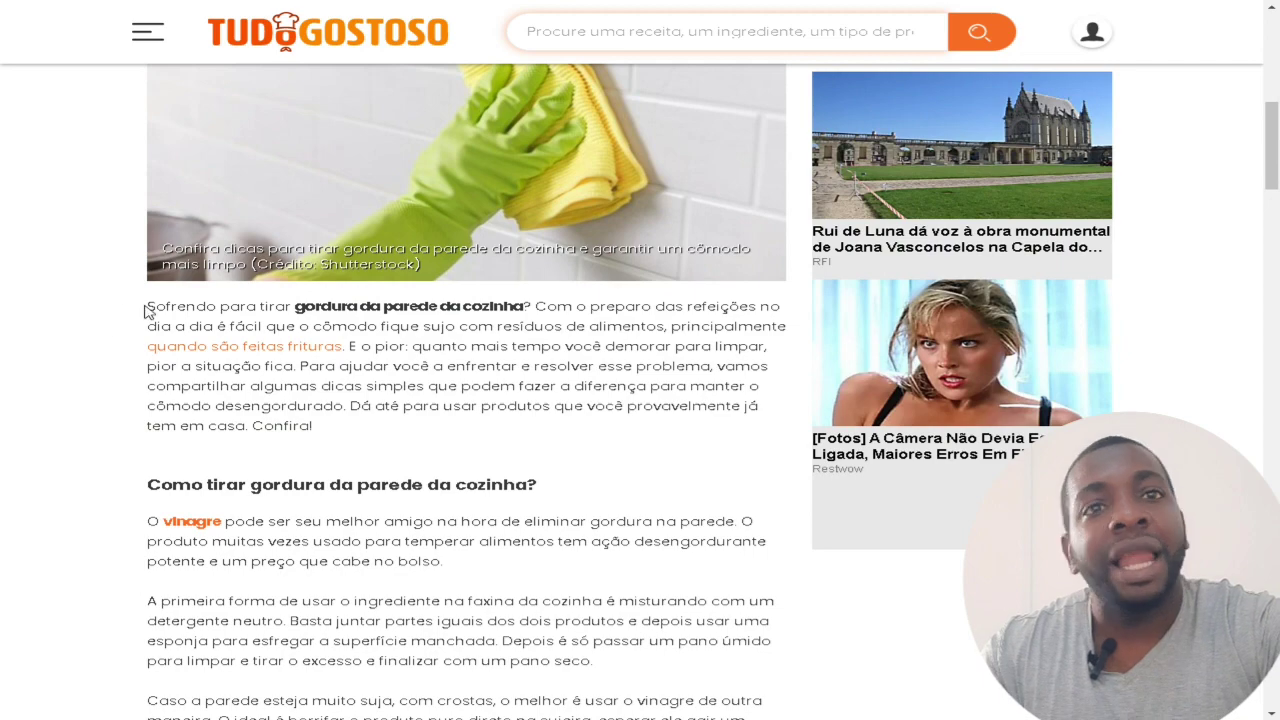
drag(145, 310, 634, 229)
right_click(338, 210)
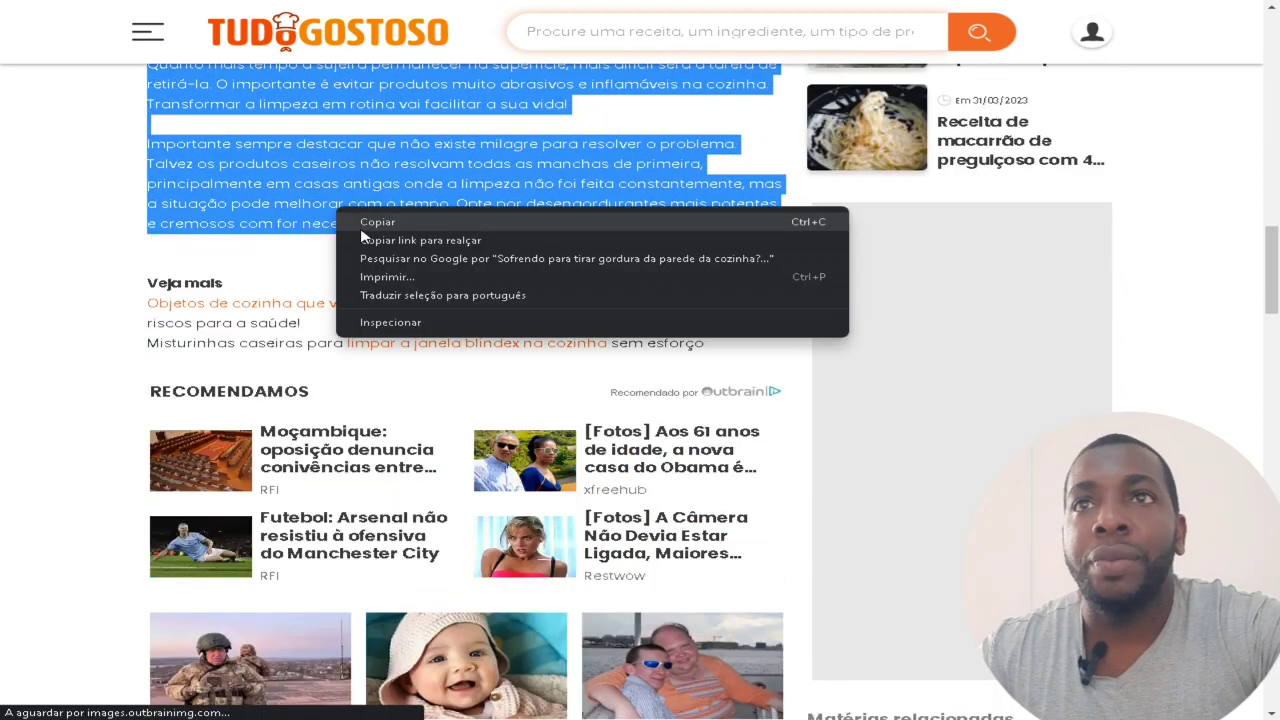
click(364, 226)
Step: Paste the copied article text into the body of the new Blogger post
key(ctrl+Tab)
click(328, 217)
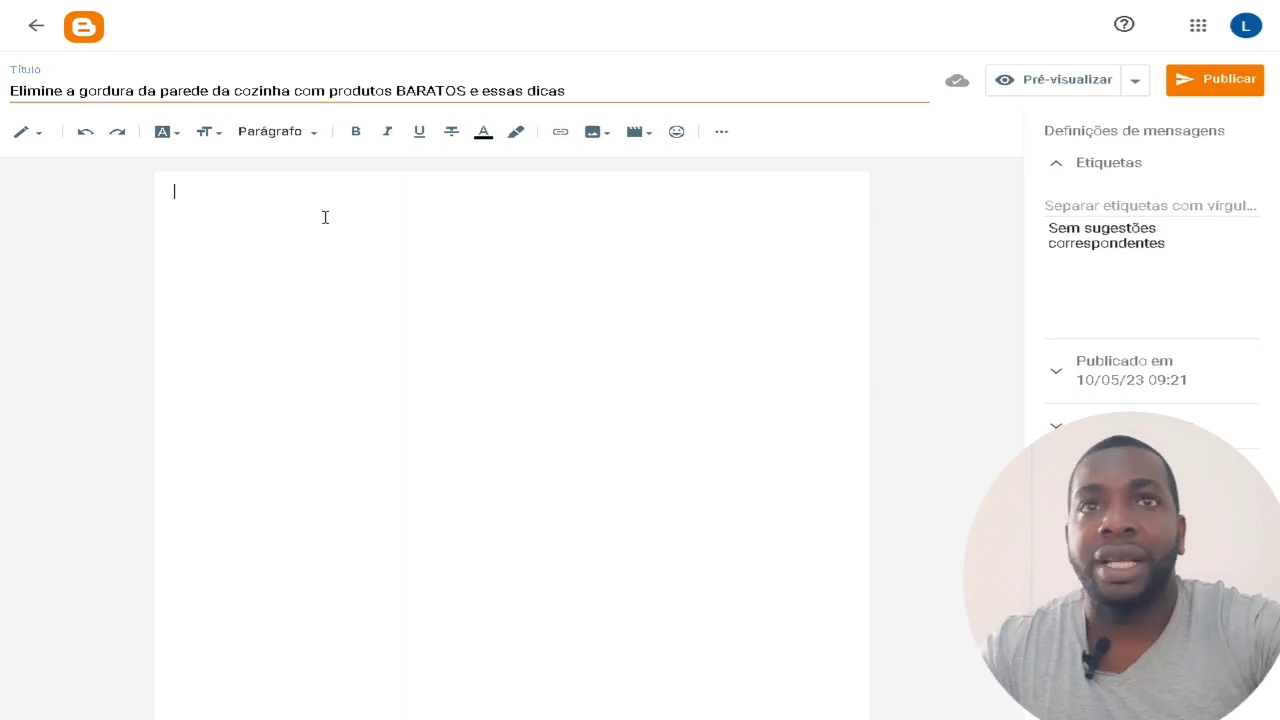
key(ctrl+v)
scroll(472, 372, up, 3)
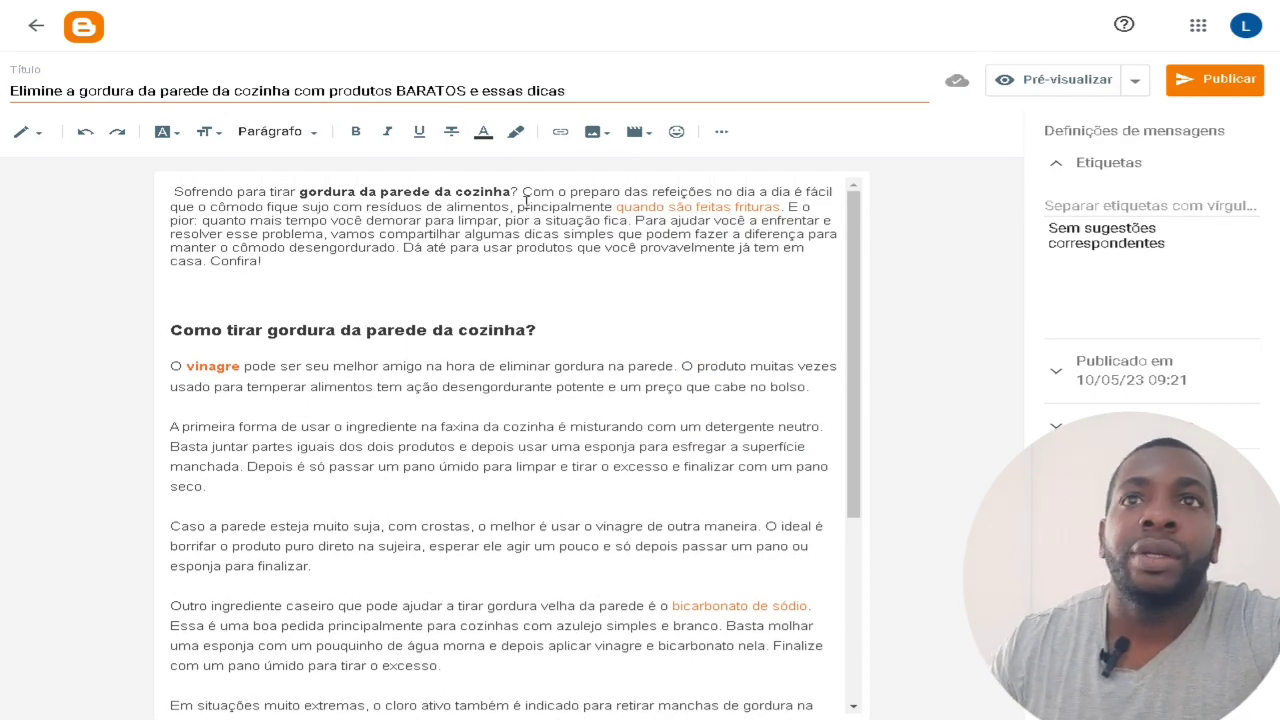
Step: Save the TudoGostoso article's photo of the gloved hand wiping the wall as the JPEG file limpar-parede-da-cozinha
key(ctrl+shift+Tab)
scroll(492, 320, up, 10)
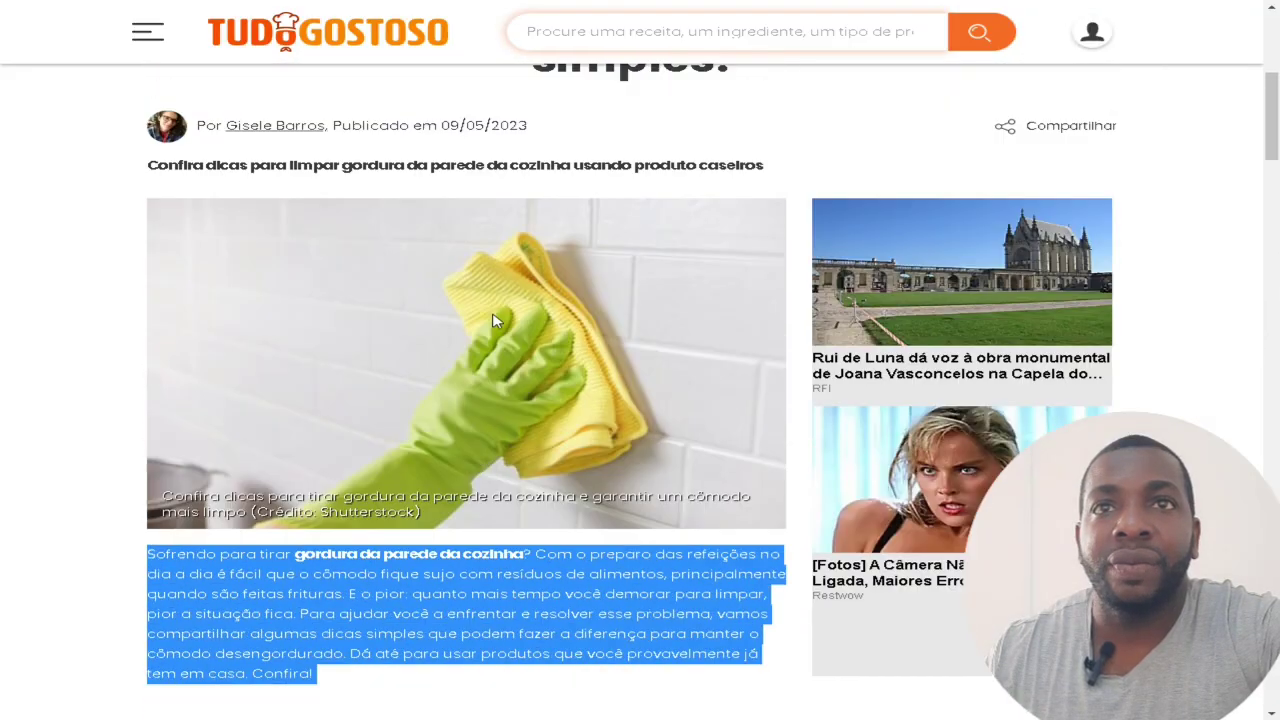
right_click(492, 320)
click(534, 334)
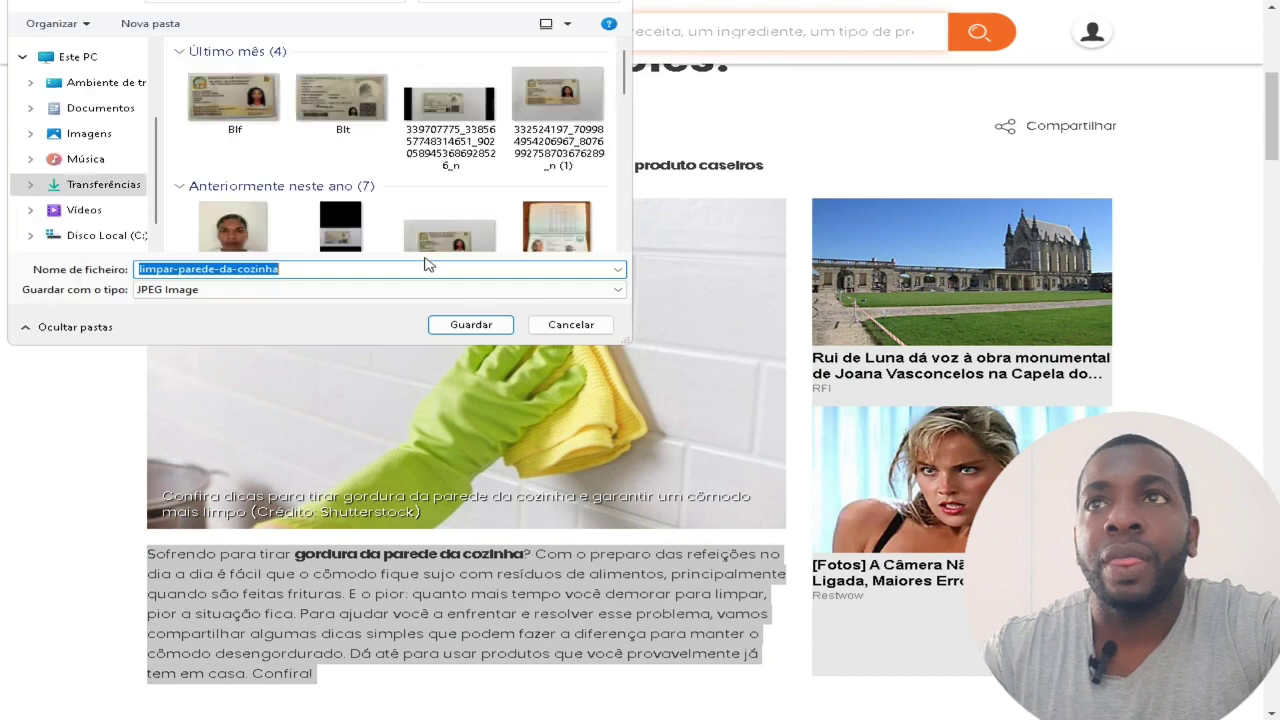
click(471, 324)
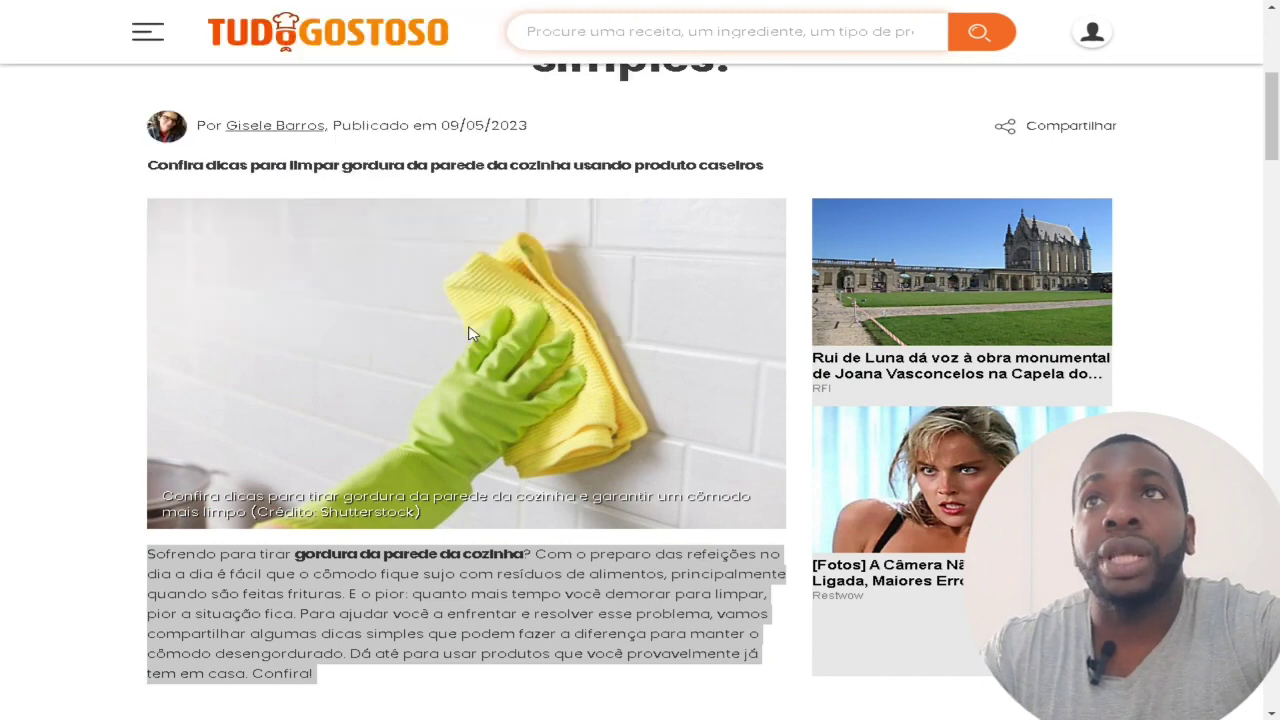
Step: Return to the Blogger post and add blank space above its opening paragraph for an image
key(ctrl+Tab)
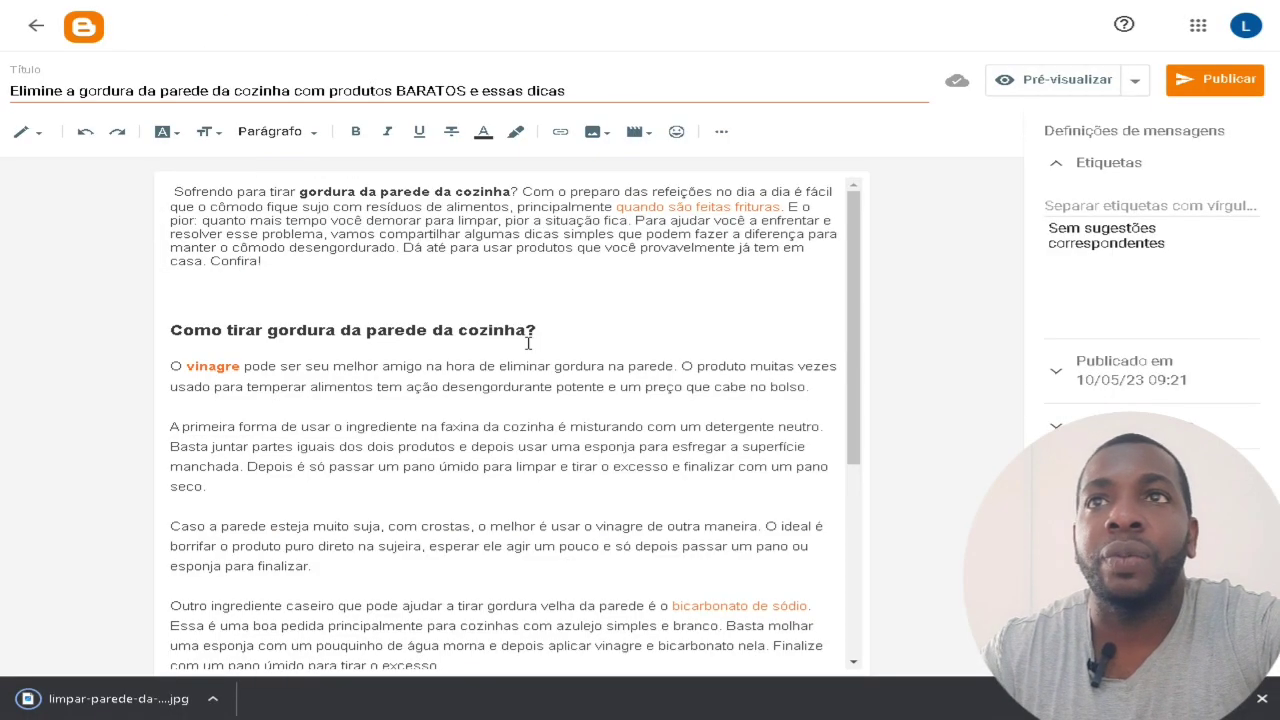
click(170, 194)
key(Return)
key(Up)
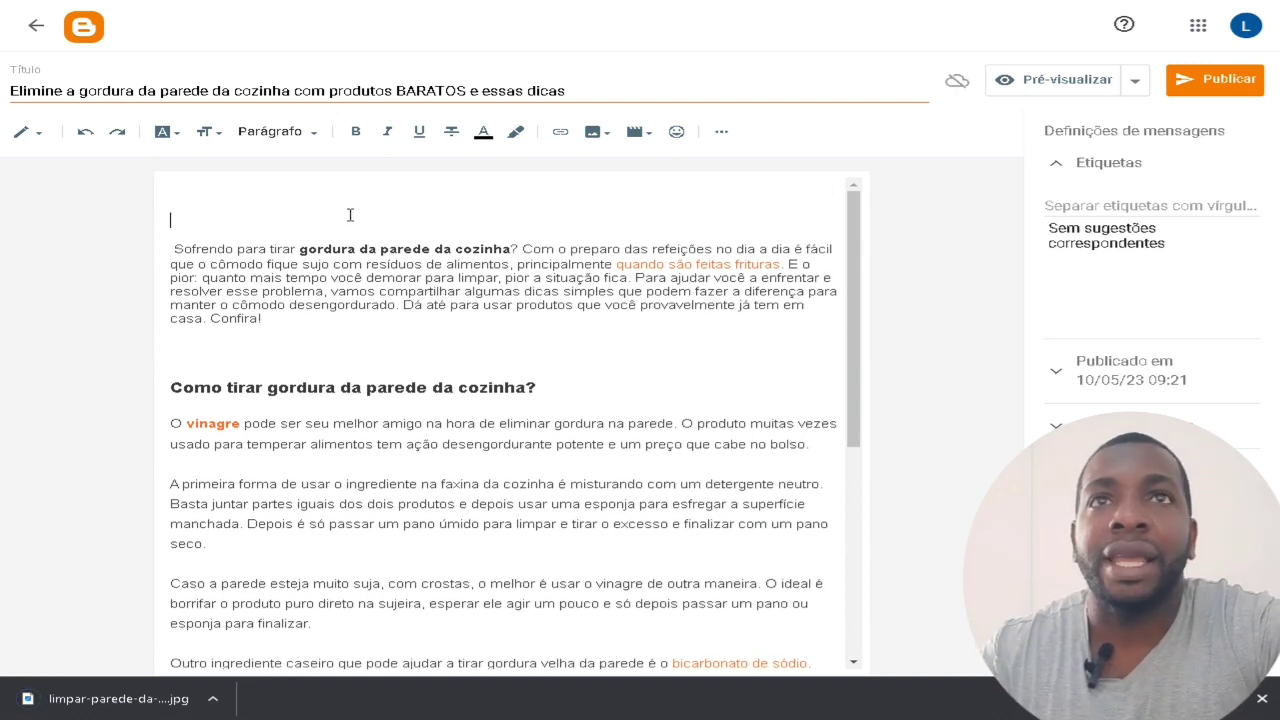
Step: Upload limpar-parede-da-cozinha from the computer's Transferências folder and insert it above the opening paragraph
click(597, 131)
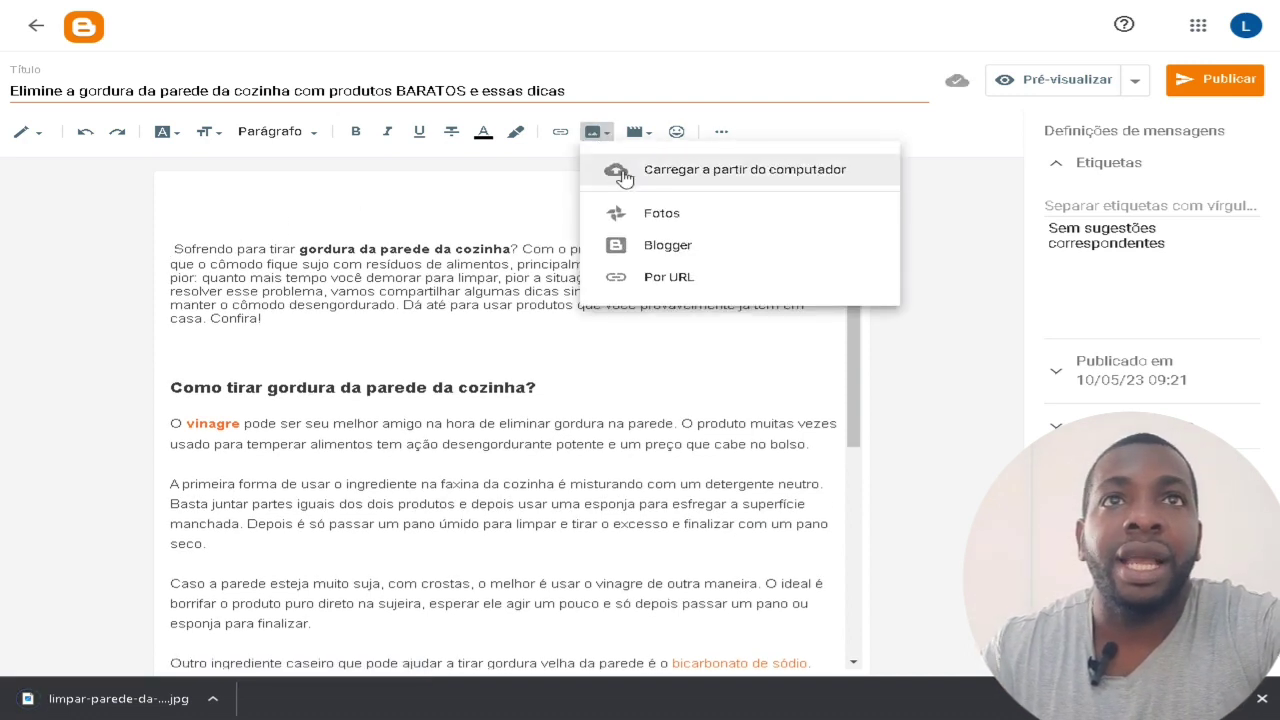
click(800, 172)
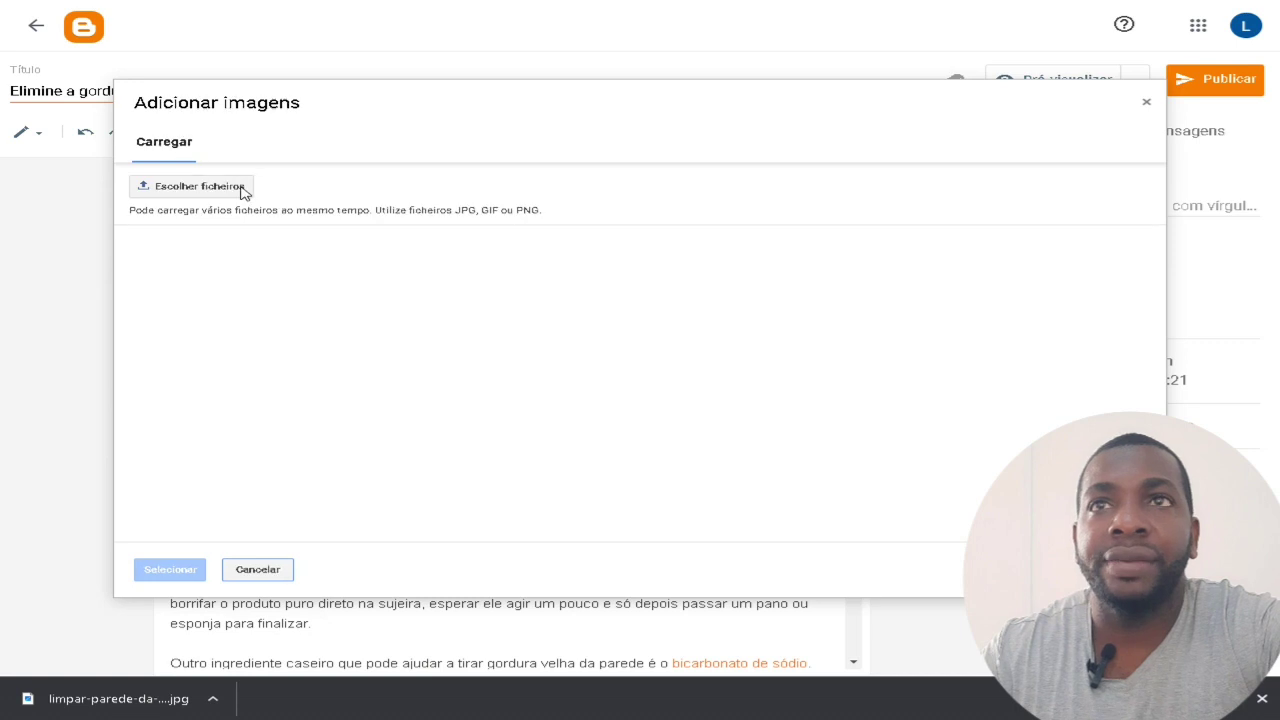
click(243, 190)
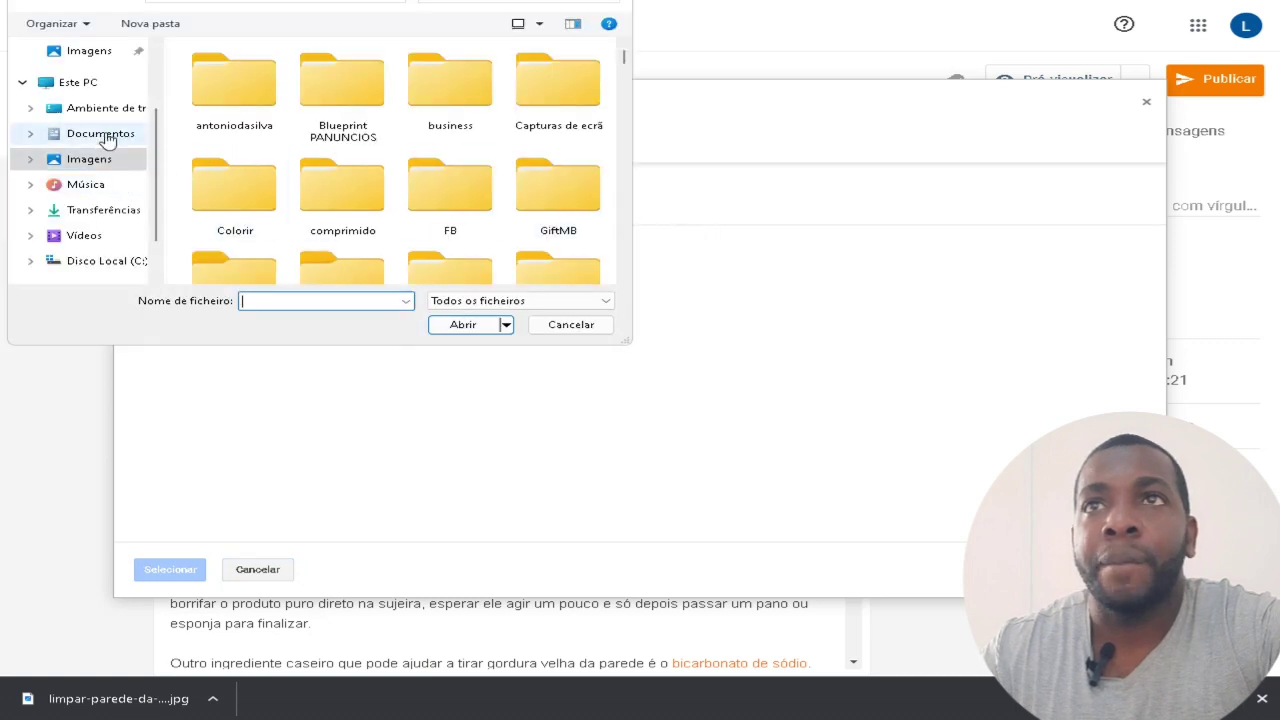
click(131, 211)
click(252, 100)
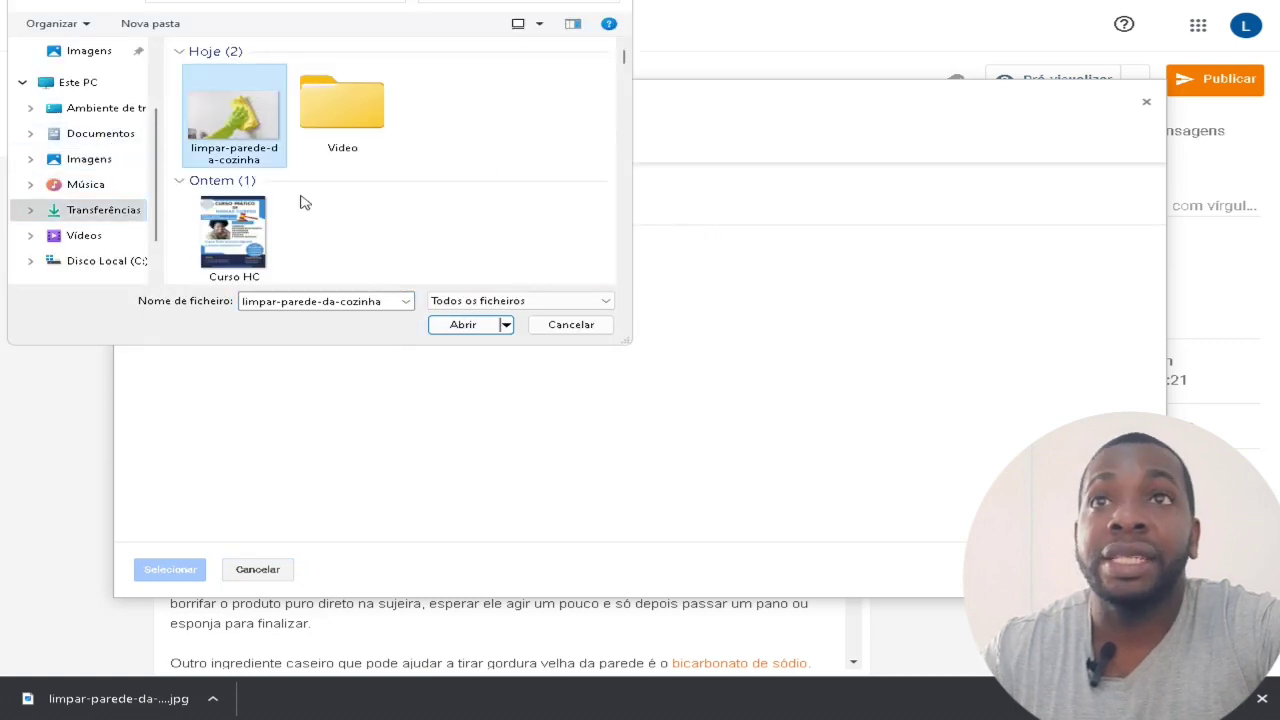
click(460, 324)
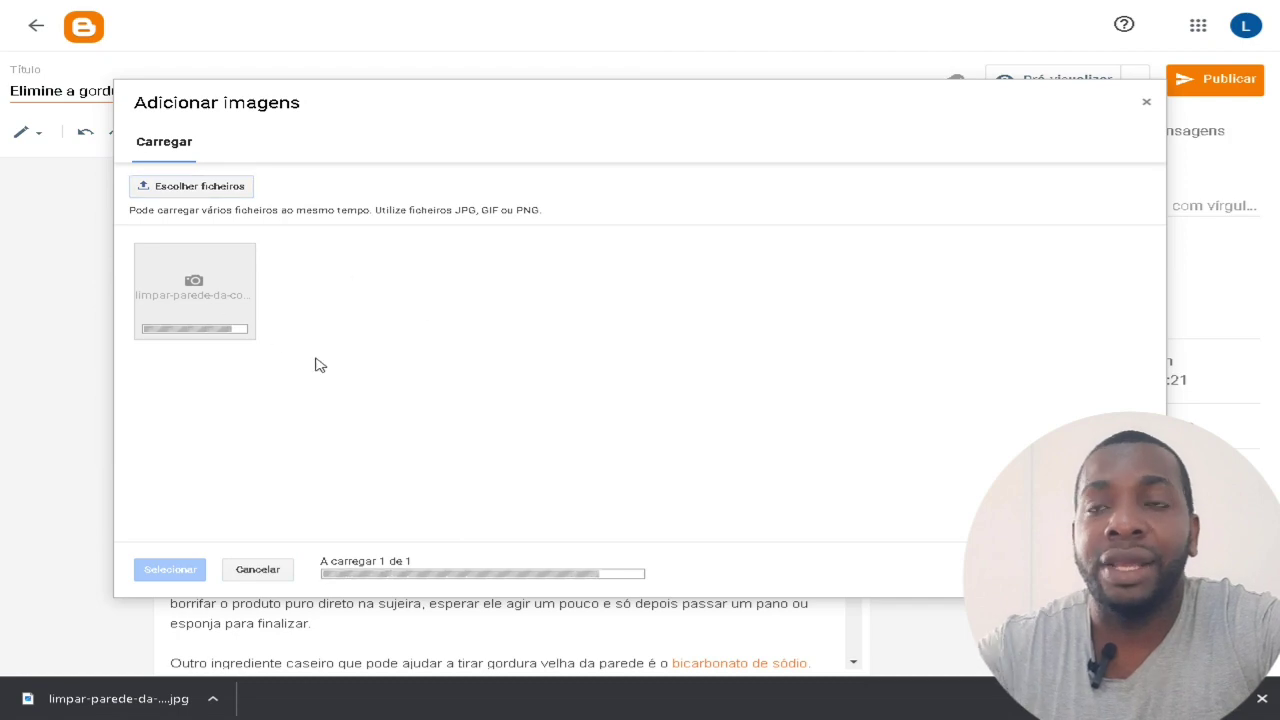
click(214, 316)
click(170, 569)
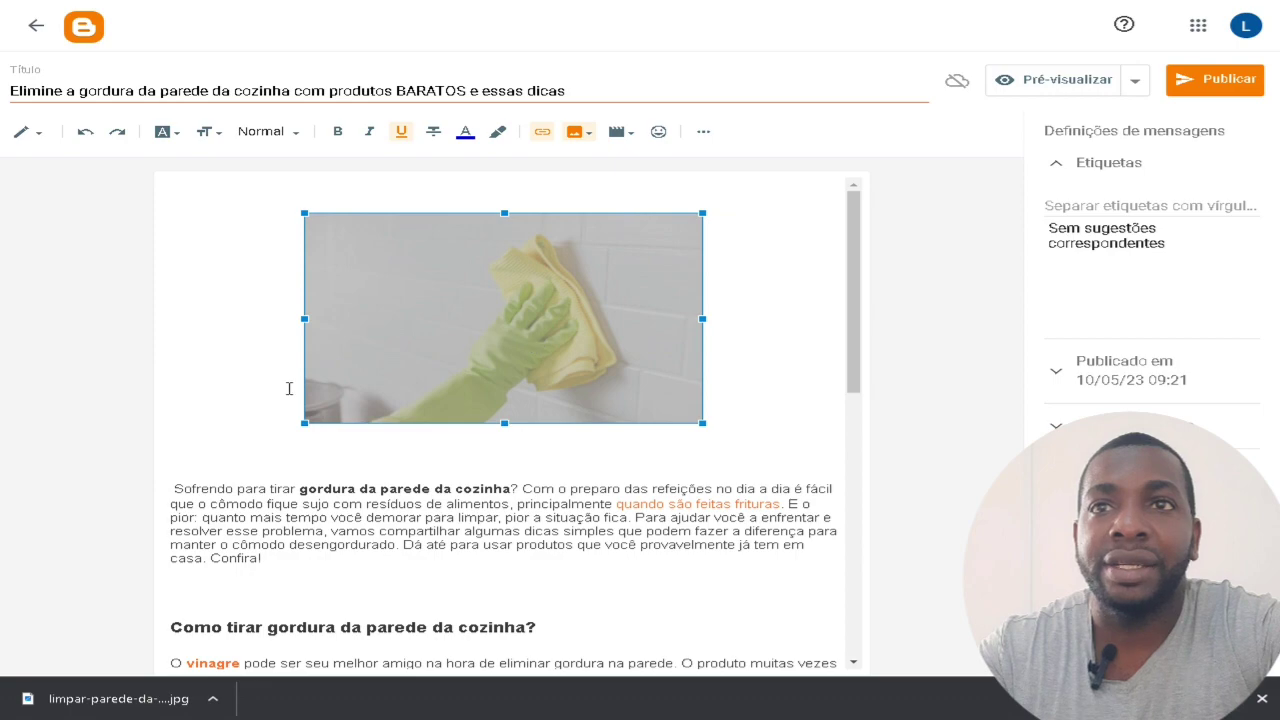
Step: Enlarge the inserted image in the post proportionally and look over the post's content
drag(305, 423, 228, 478)
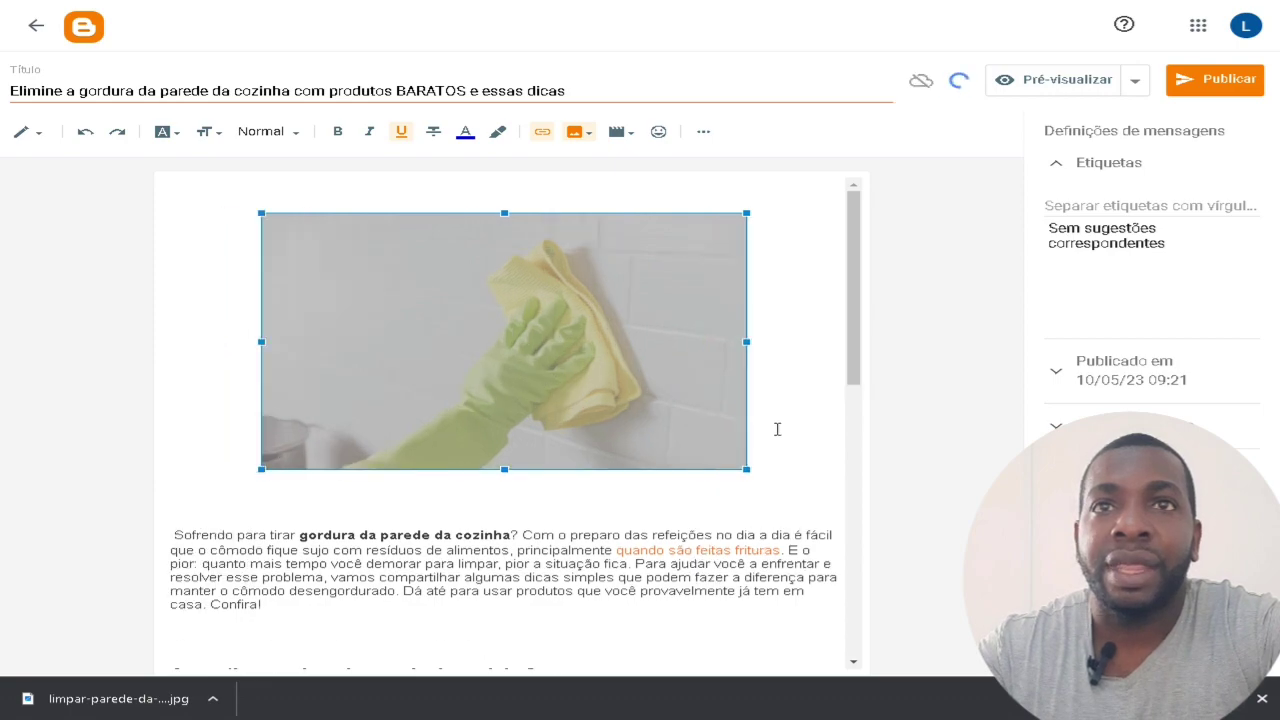
scroll(746, 424, down, 5)
scroll(746, 424, down, 2)
scroll(568, 452, up, 8)
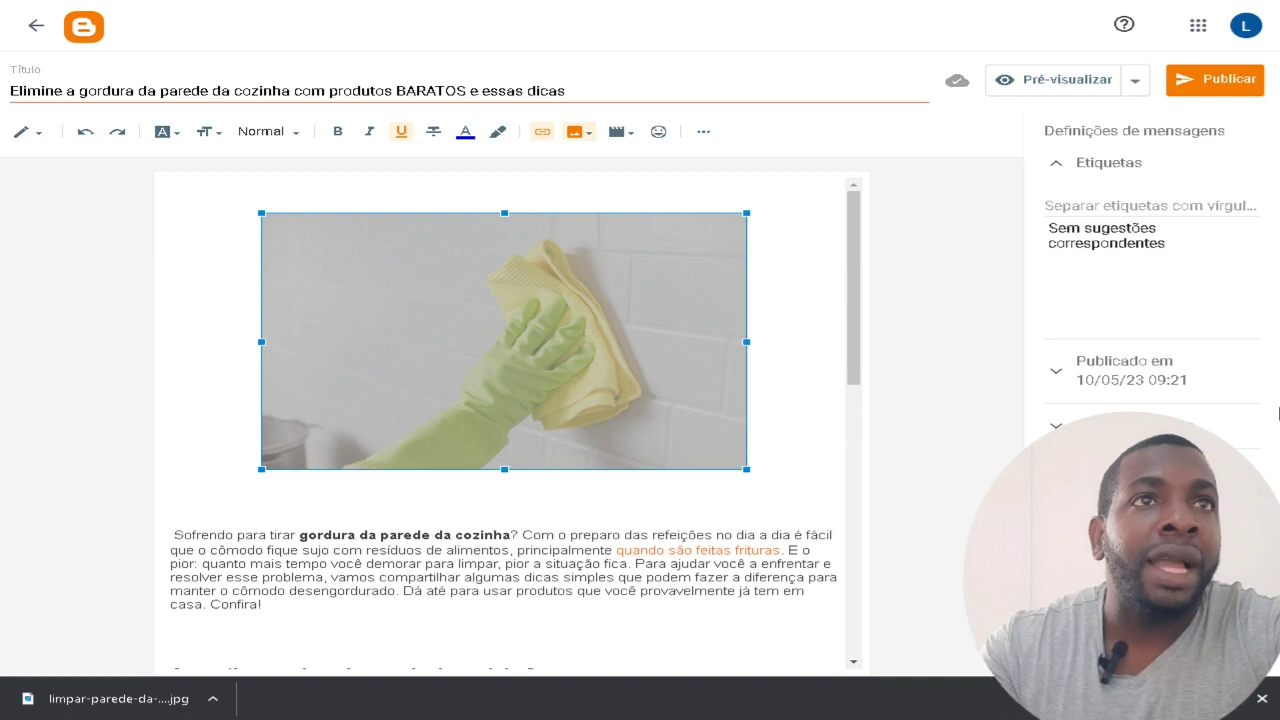
Step: Label the post "elimine gordura", check its permanent link, and publish the post
click(1099, 207)
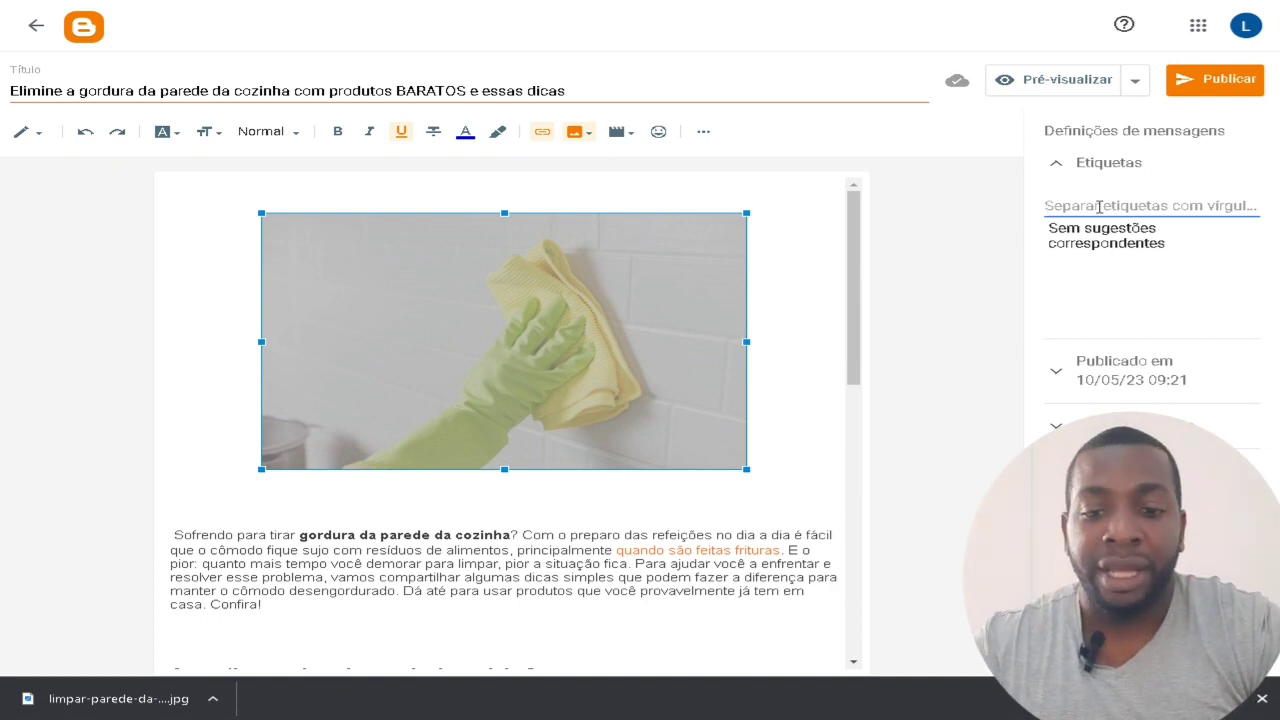
text(elimine gordura,)
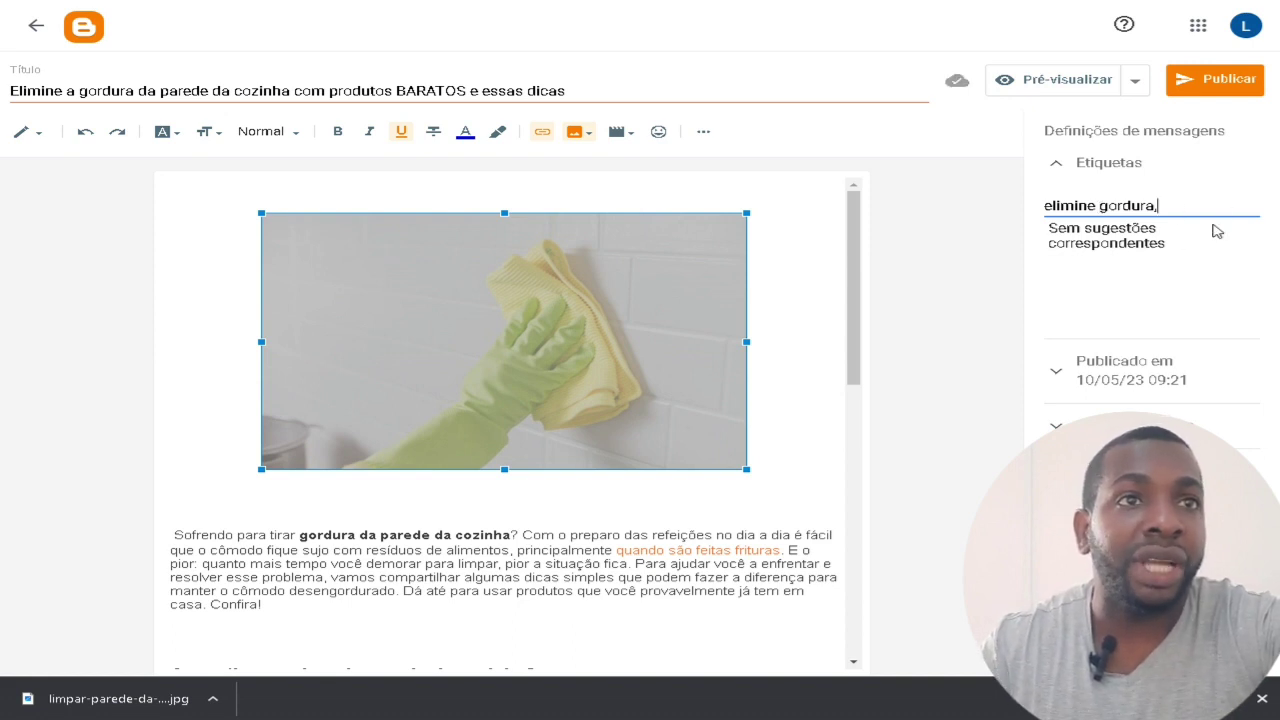
click(1100, 425)
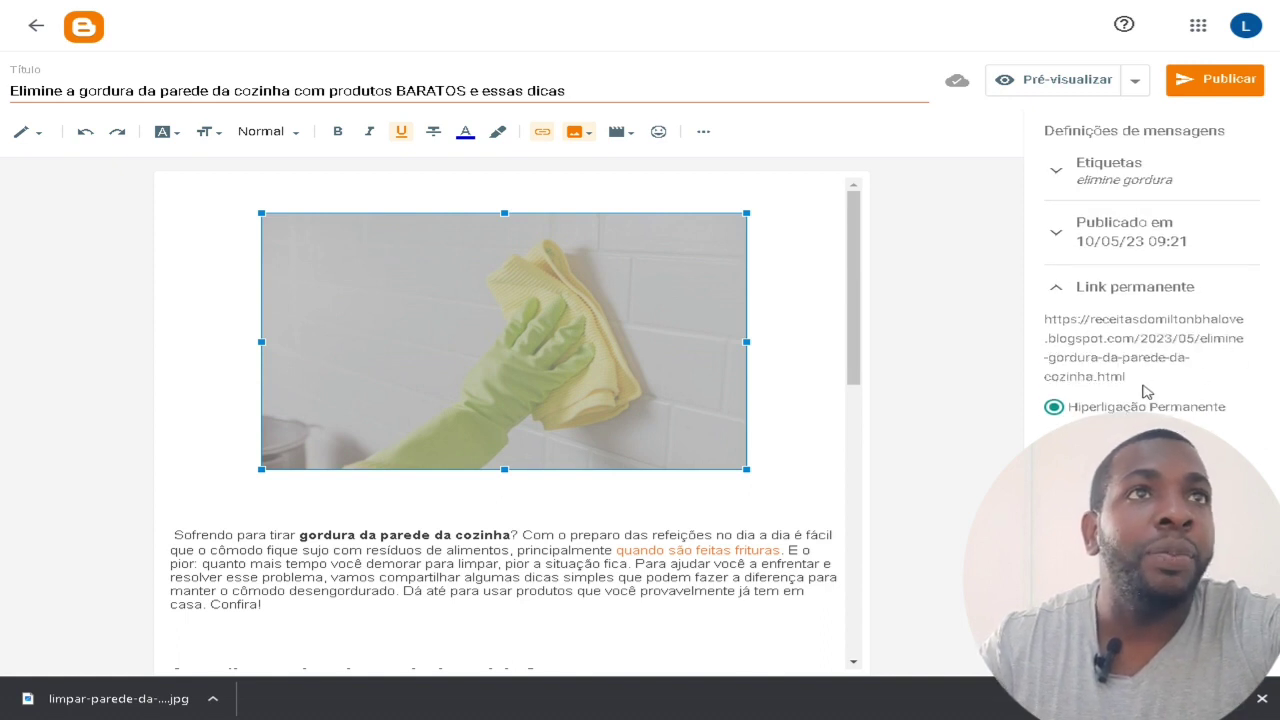
click(1220, 82)
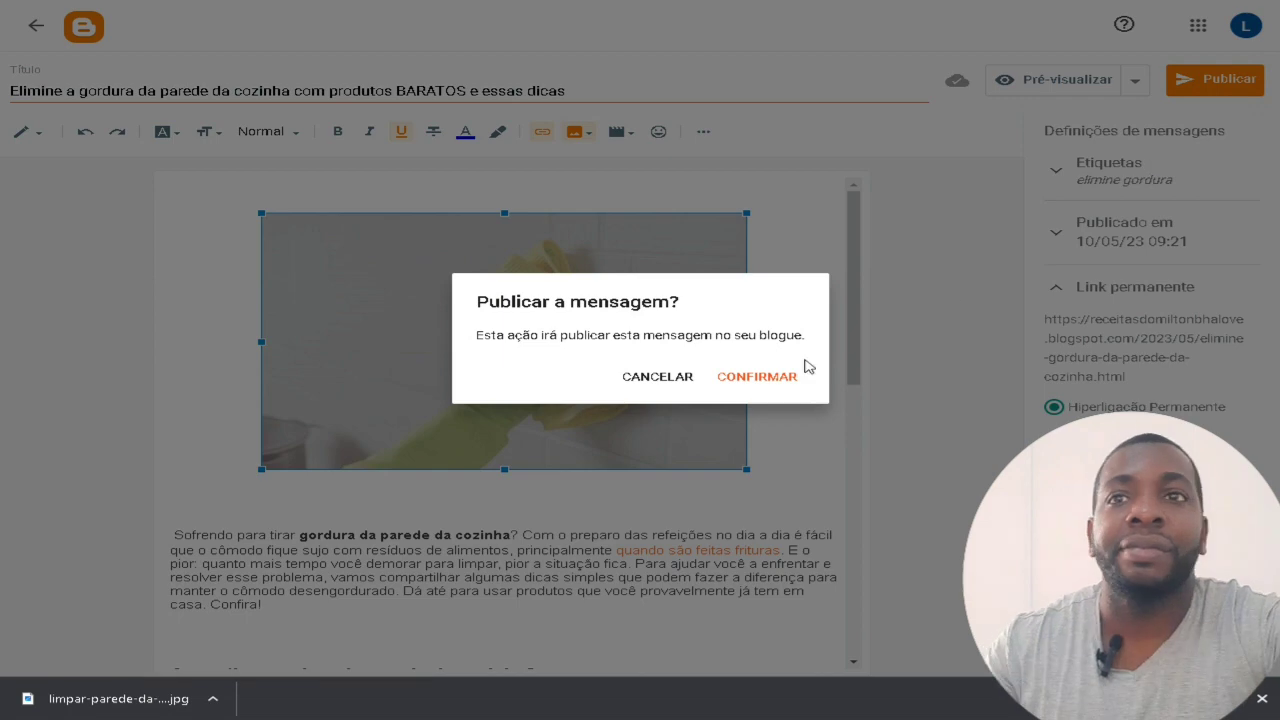
click(783, 382)
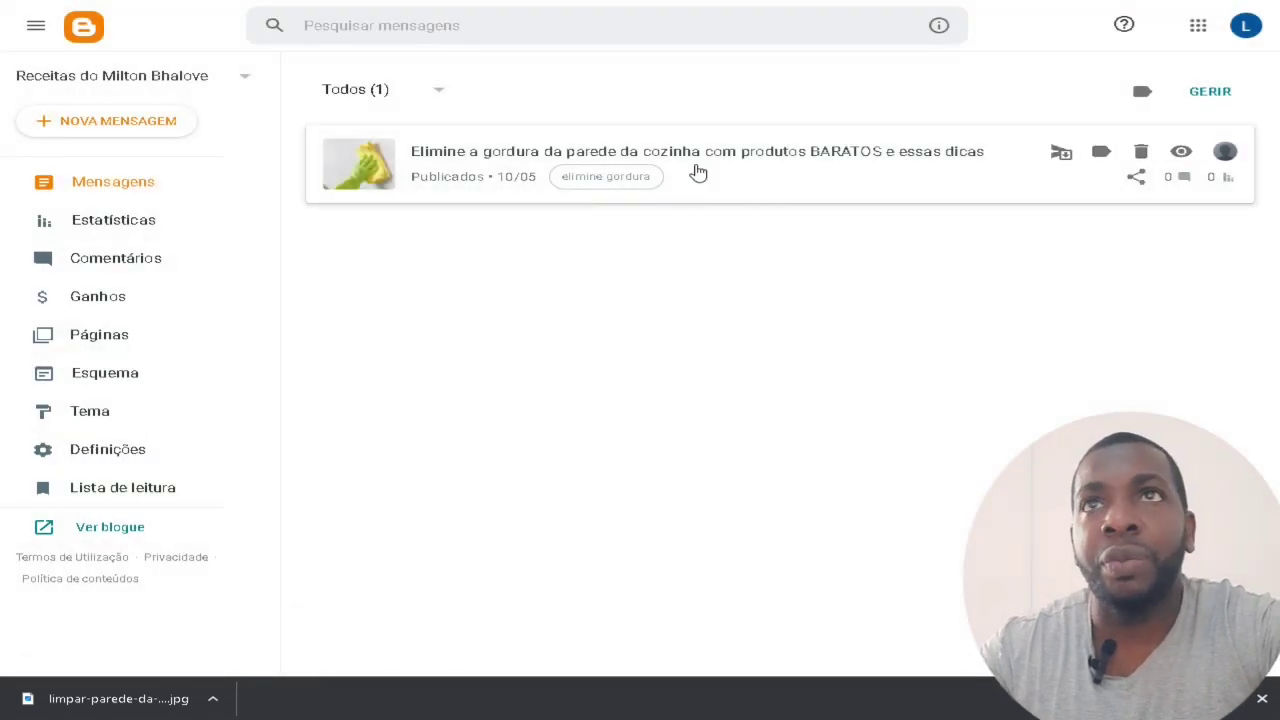
Step: View the live blog, open the newly published post, and read through it to the end
click(118, 540)
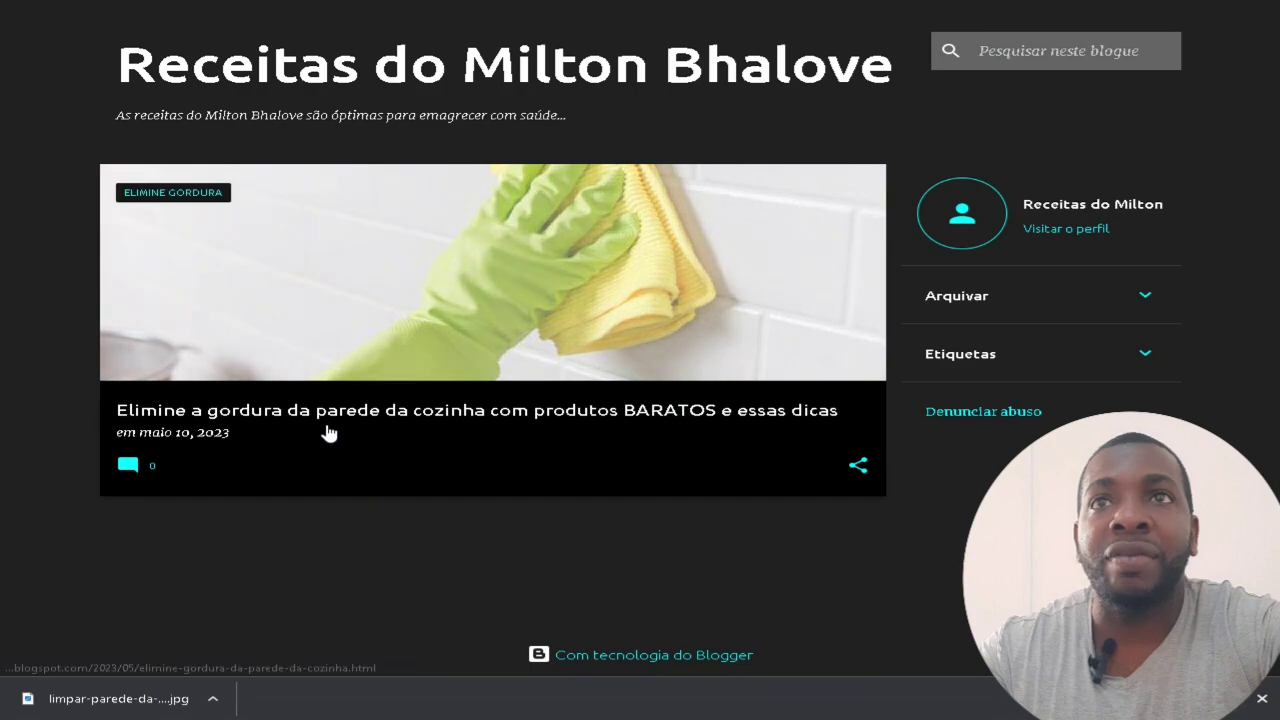
click(343, 451)
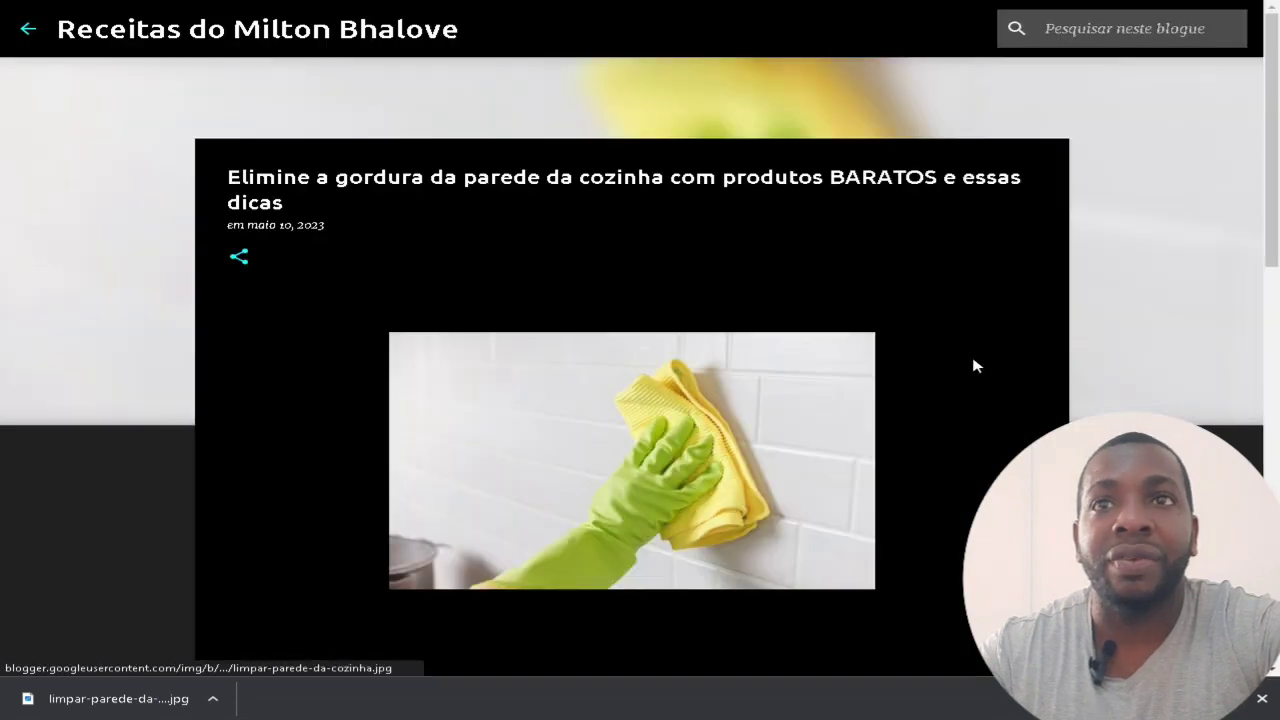
scroll(974, 363, down, 3)
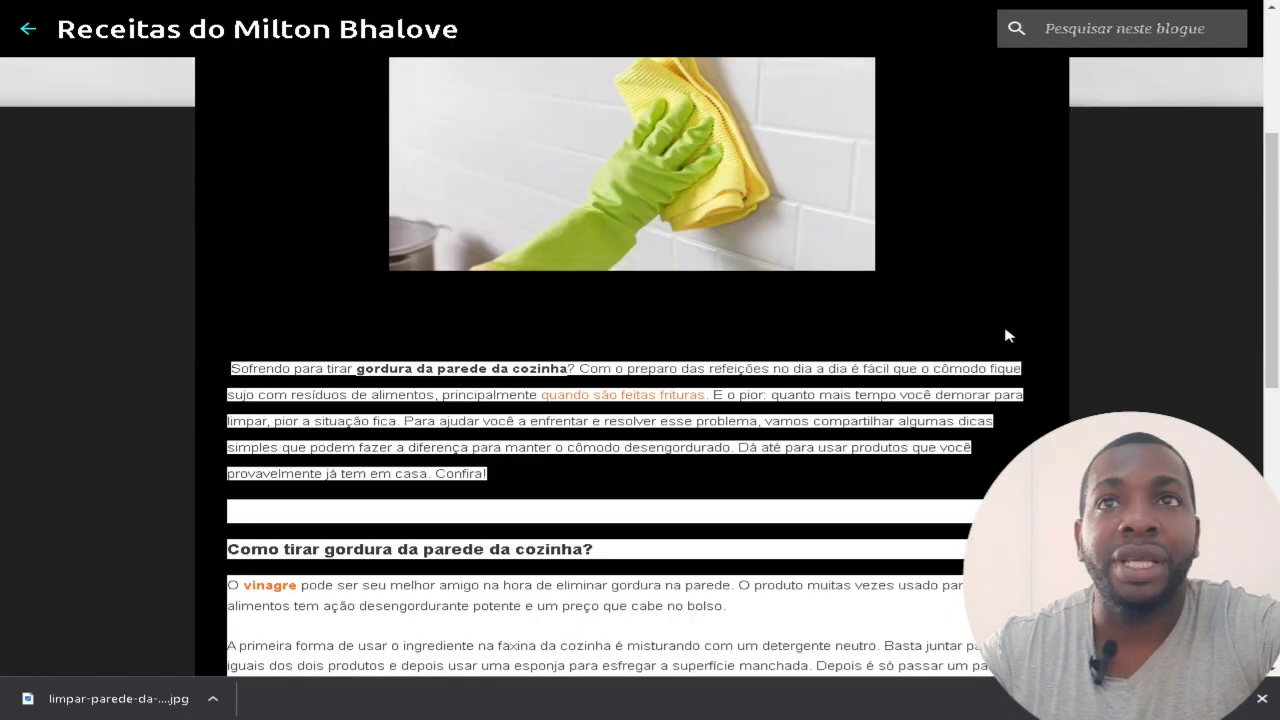
scroll(1007, 336, down, 3)
scroll(491, 362, down, 4)
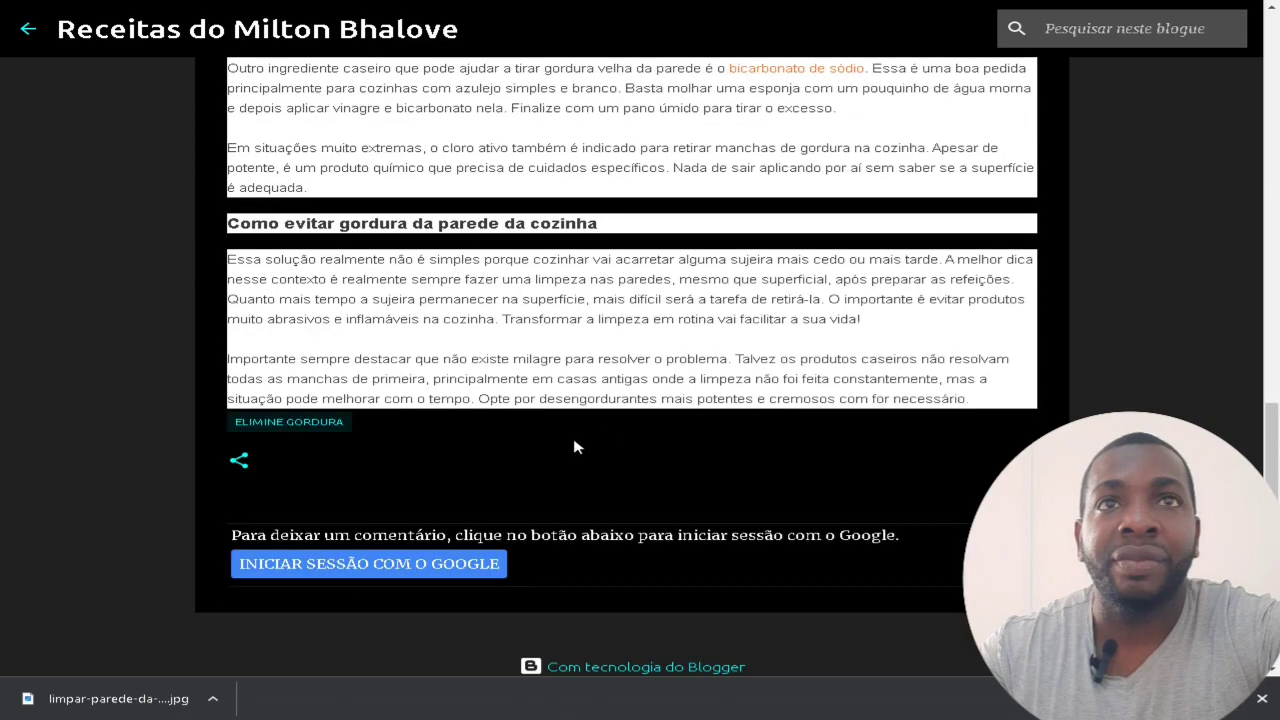
scroll(571, 443, up, 15)
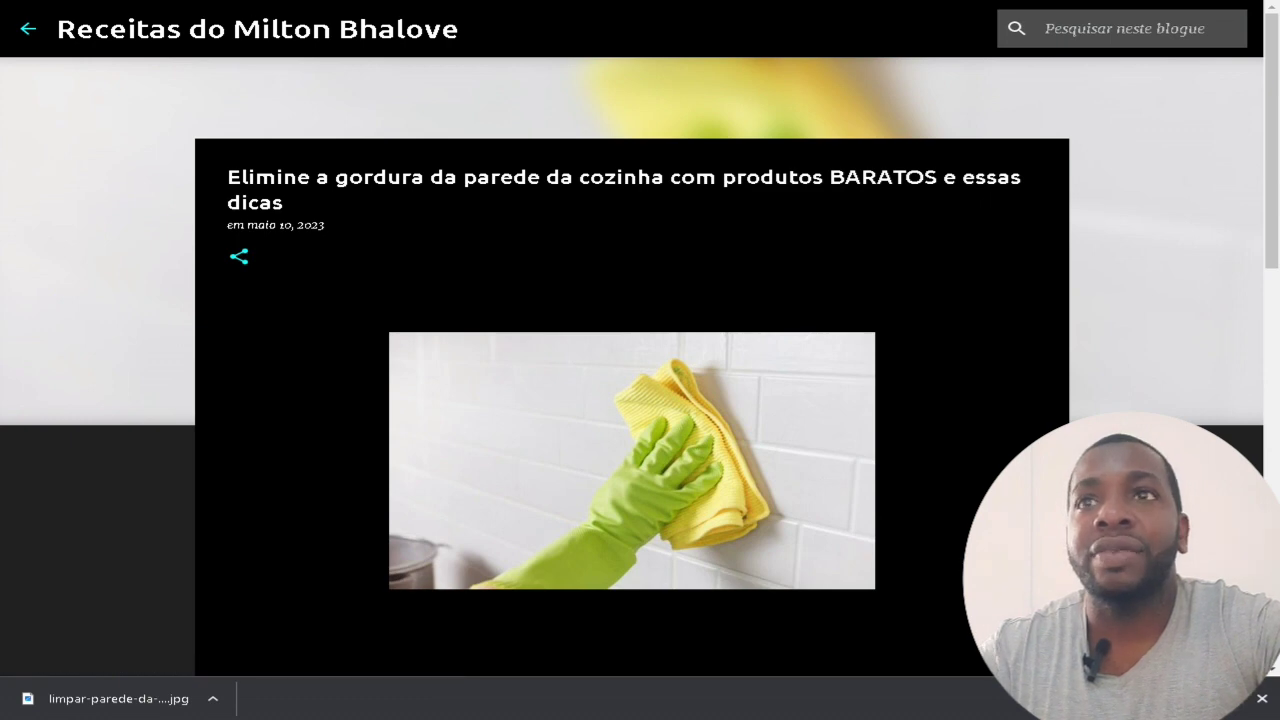
Step: Close the live post and apply the Porcelain variant of the Emporio theme to the blog
key(ctrl+w)
click(128, 460)
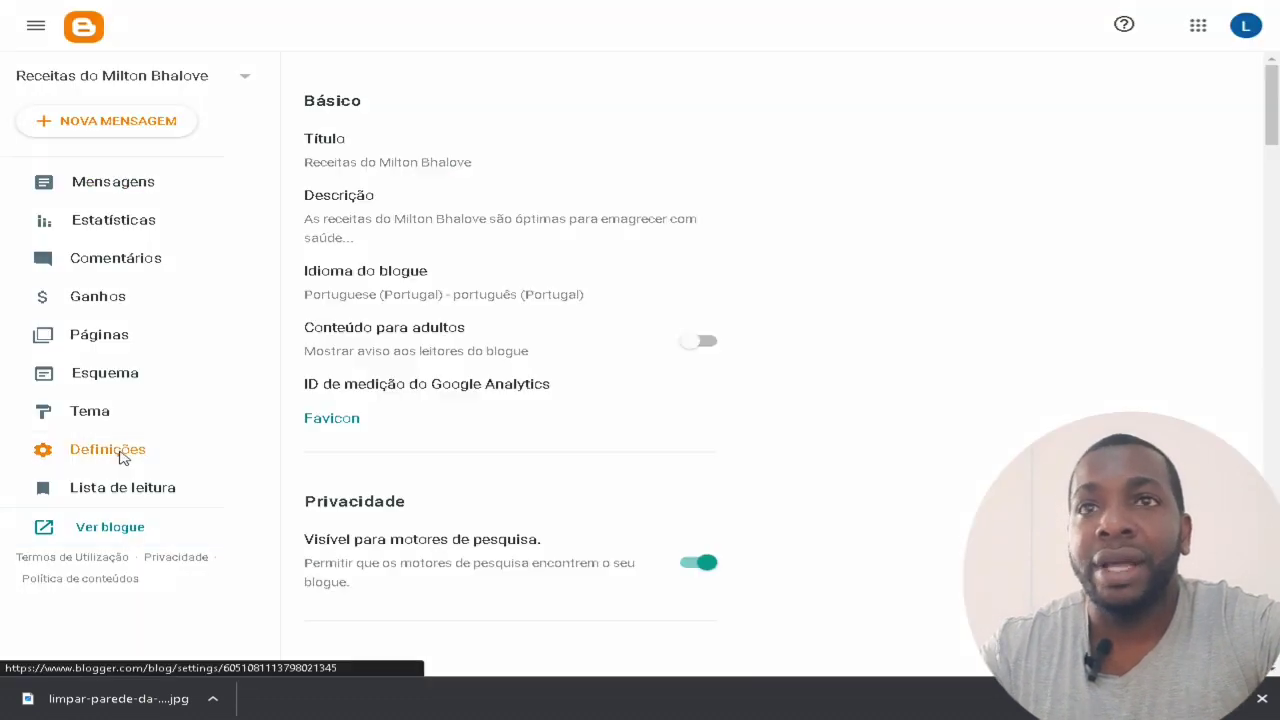
click(98, 414)
scroll(905, 430, down, 10)
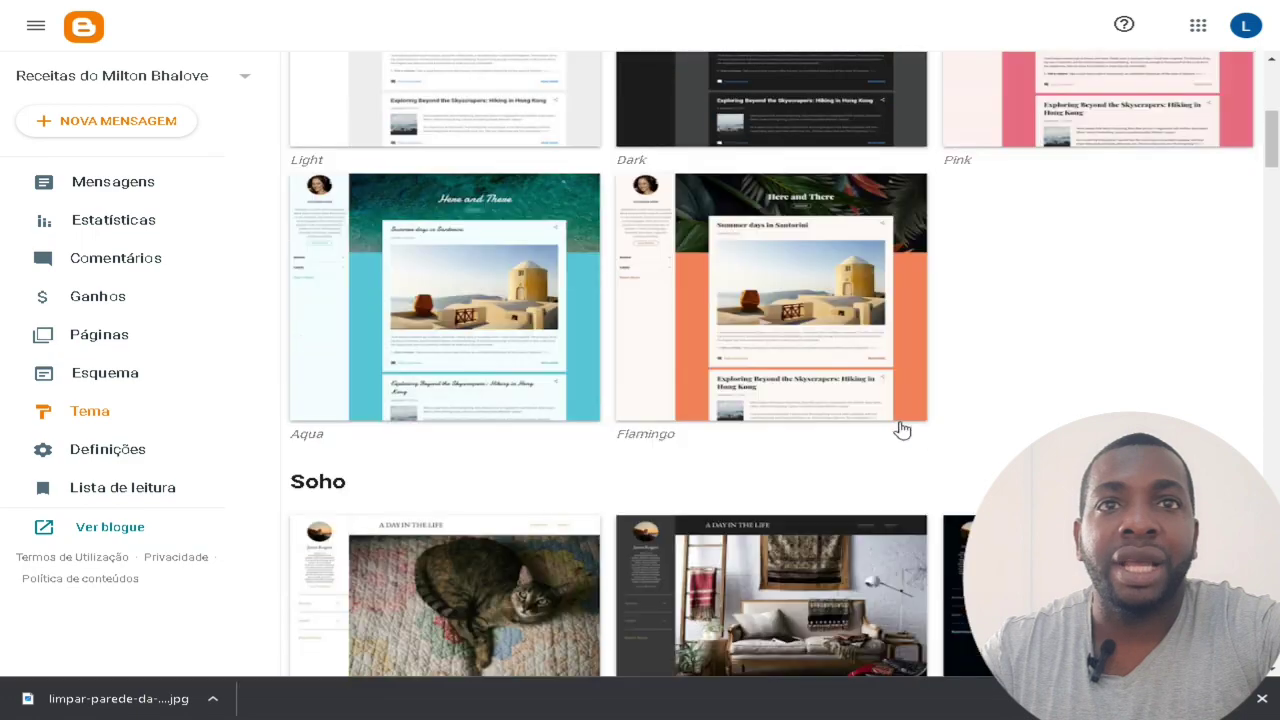
scroll(882, 428, down, 3)
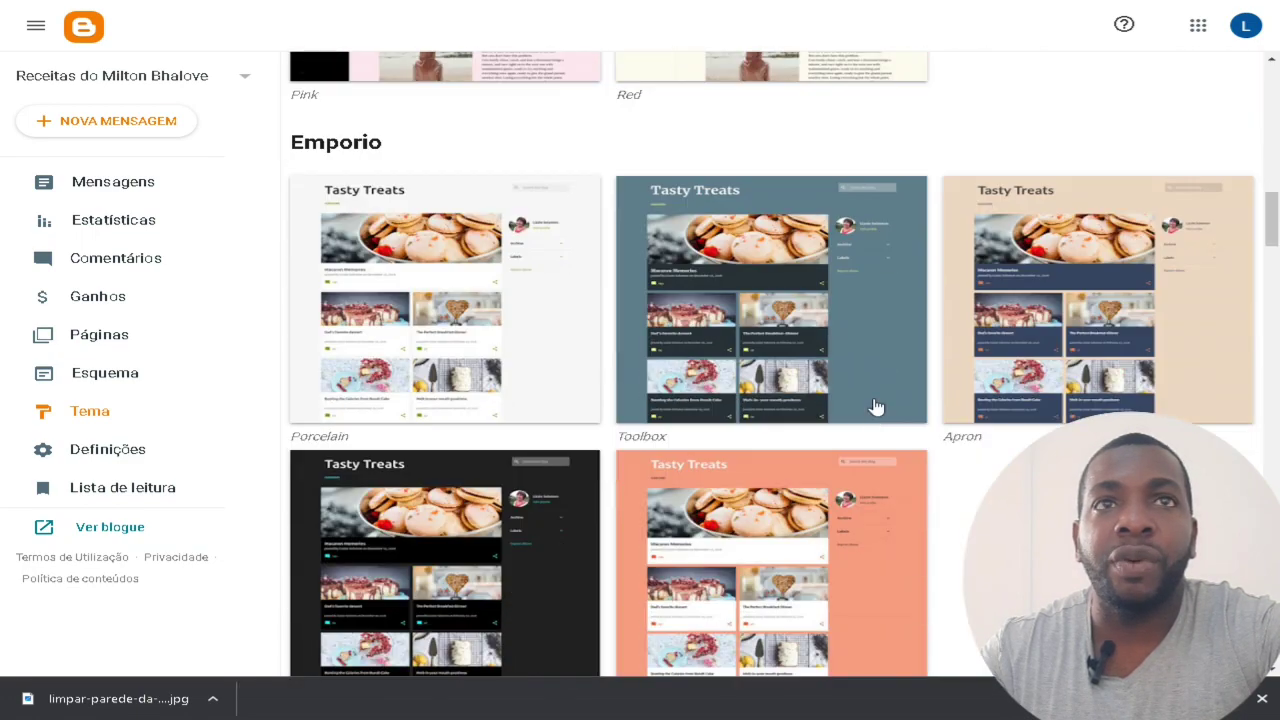
click(450, 317)
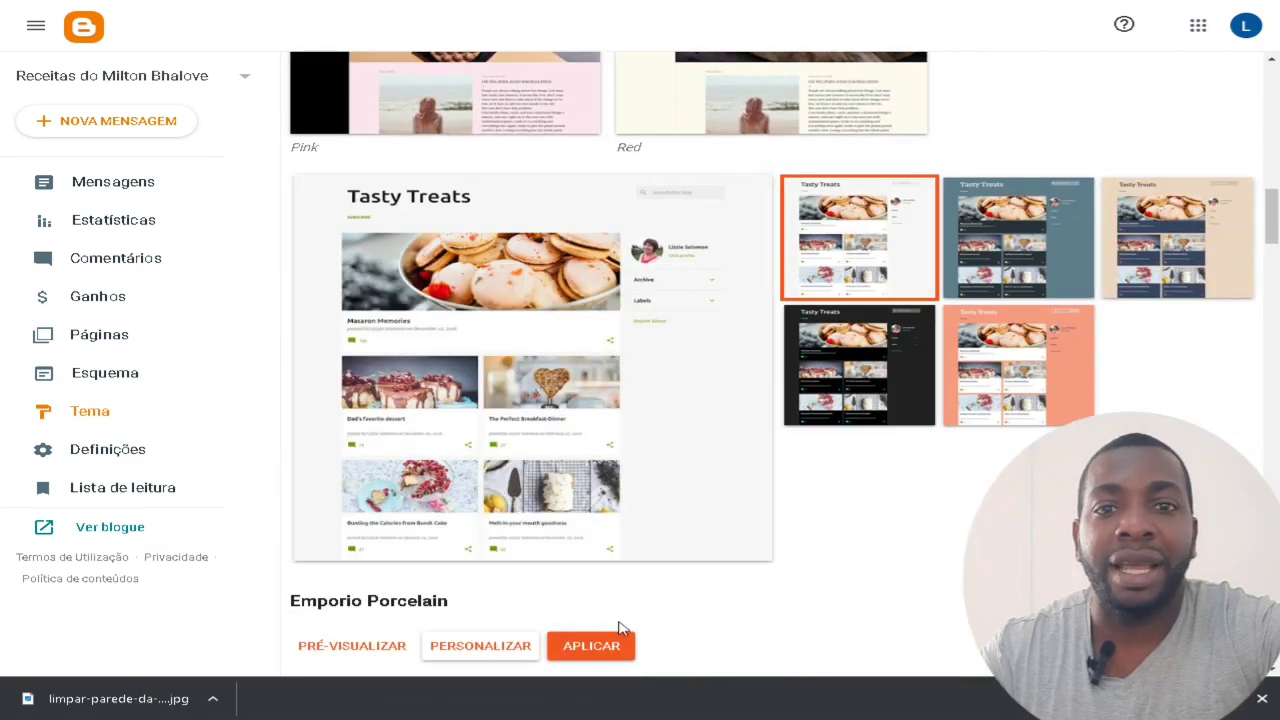
click(602, 648)
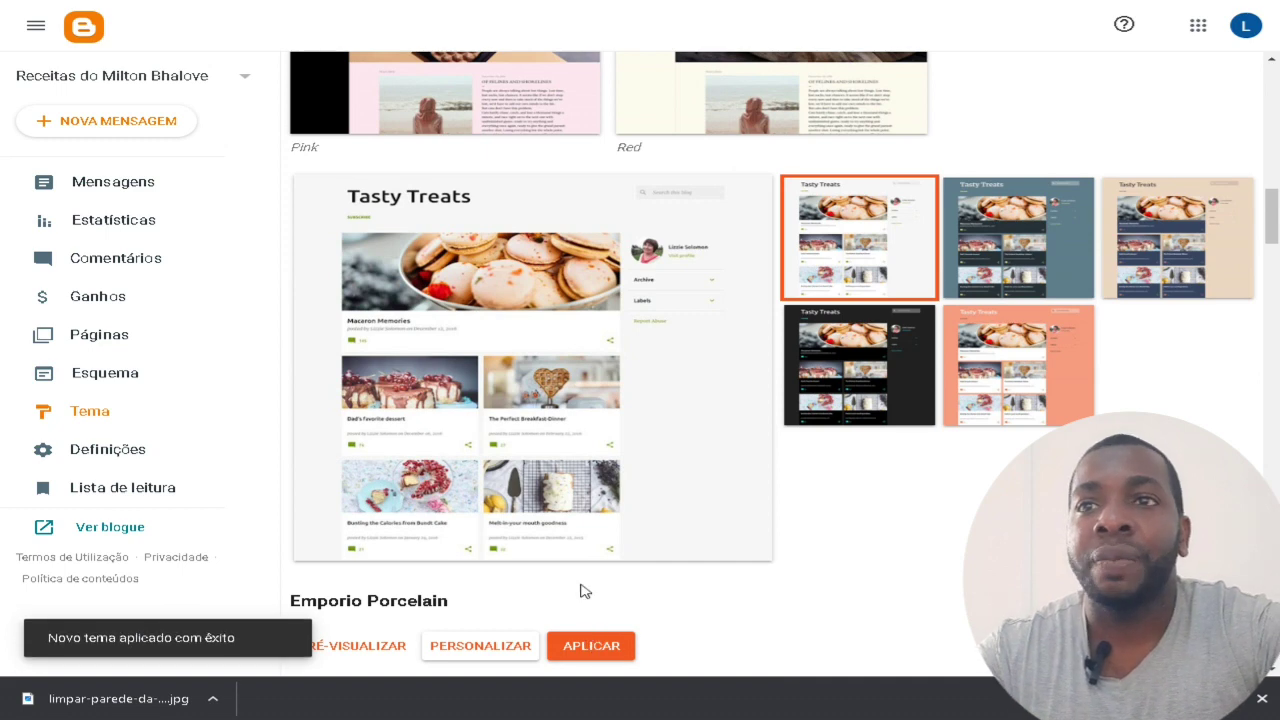
Step: View the live blog in its new theme, open the kitchen-grease post, and look through it to the end
click(126, 530)
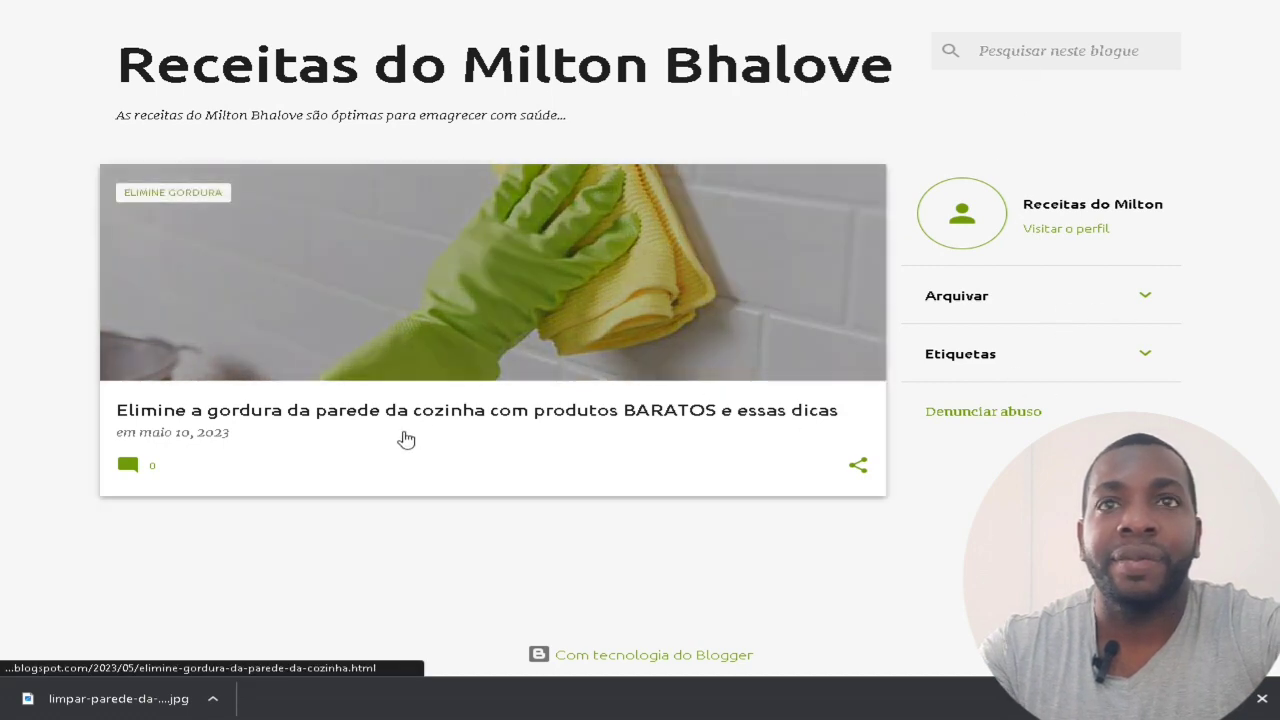
click(406, 440)
scroll(1040, 385, down, 15)
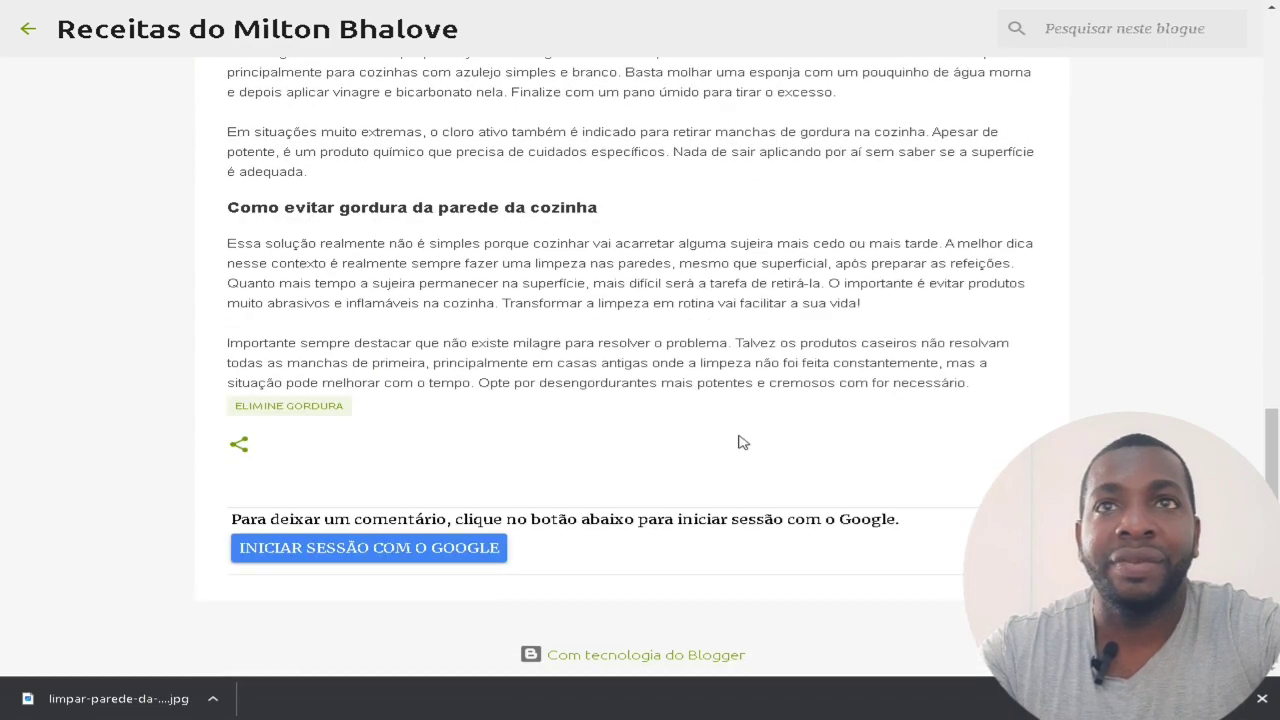
scroll(743, 436, up, 15)
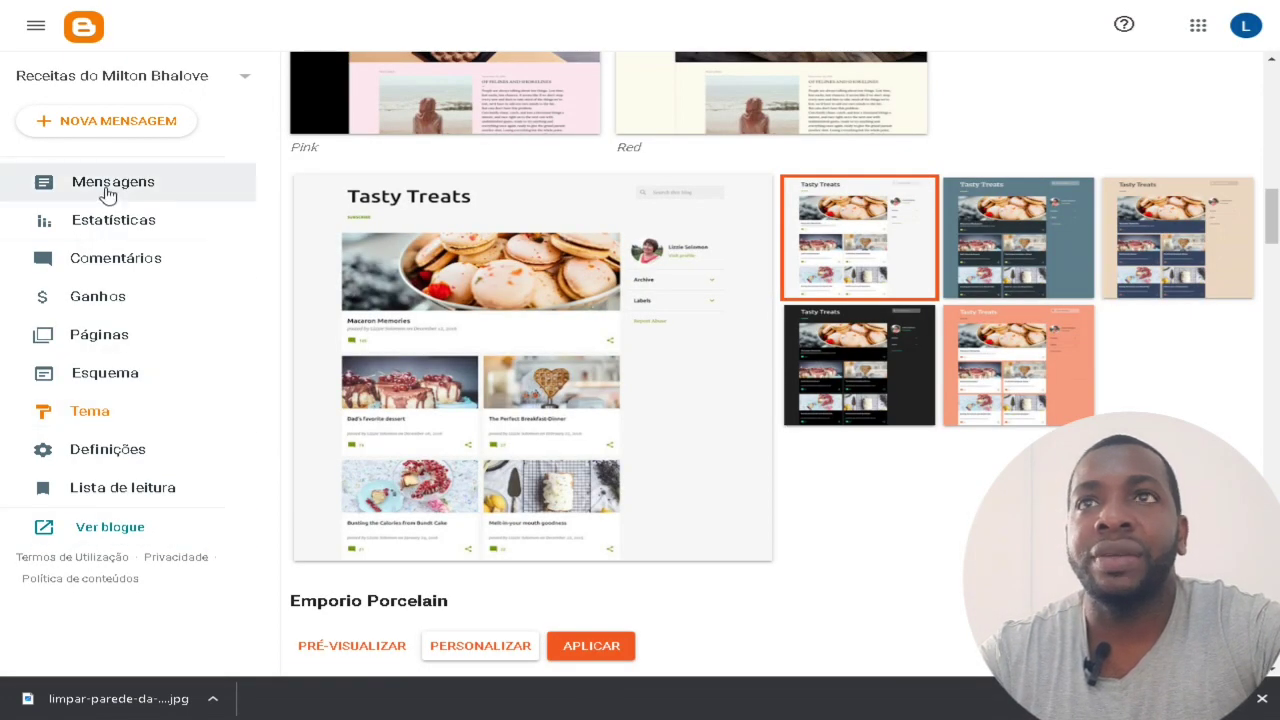
Step: Start a new blog post, switch to the TudoGostoso site, and open its latest-news article about pão árabe spoiling quickly
click(108, 190)
click(140, 125)
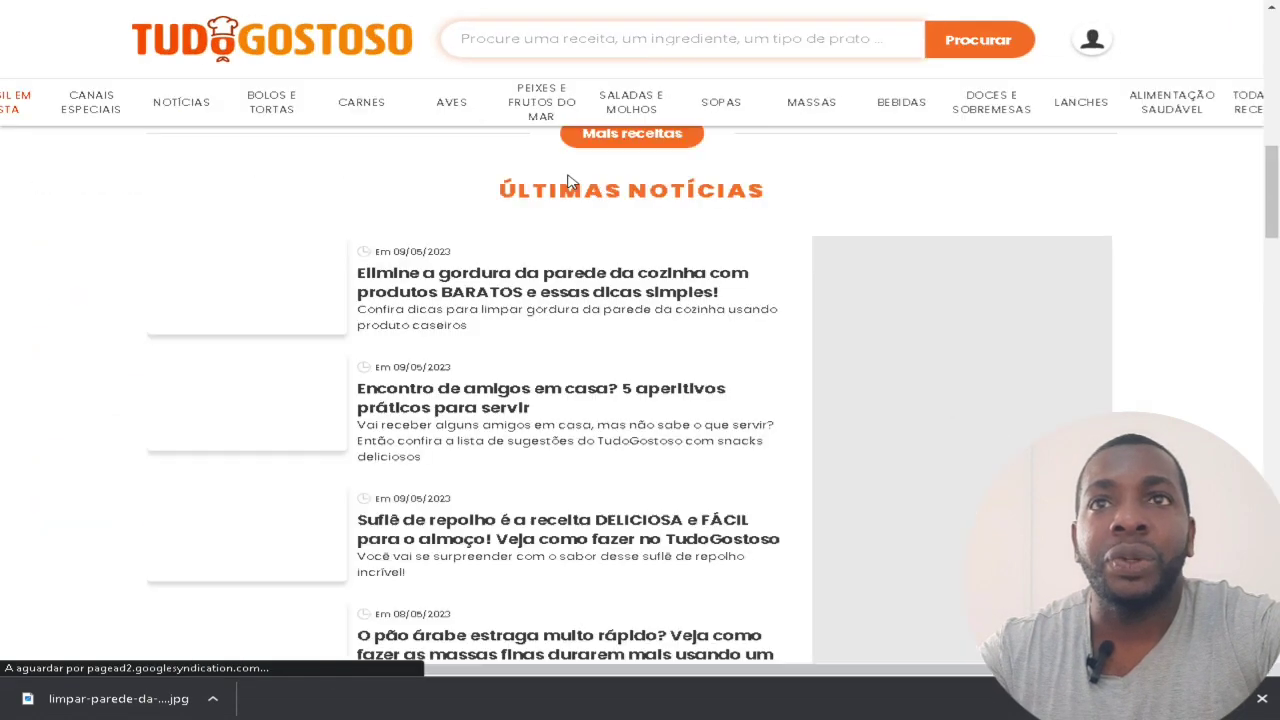
scroll(645, 232, down, 1)
scroll(600, 264, down, 3)
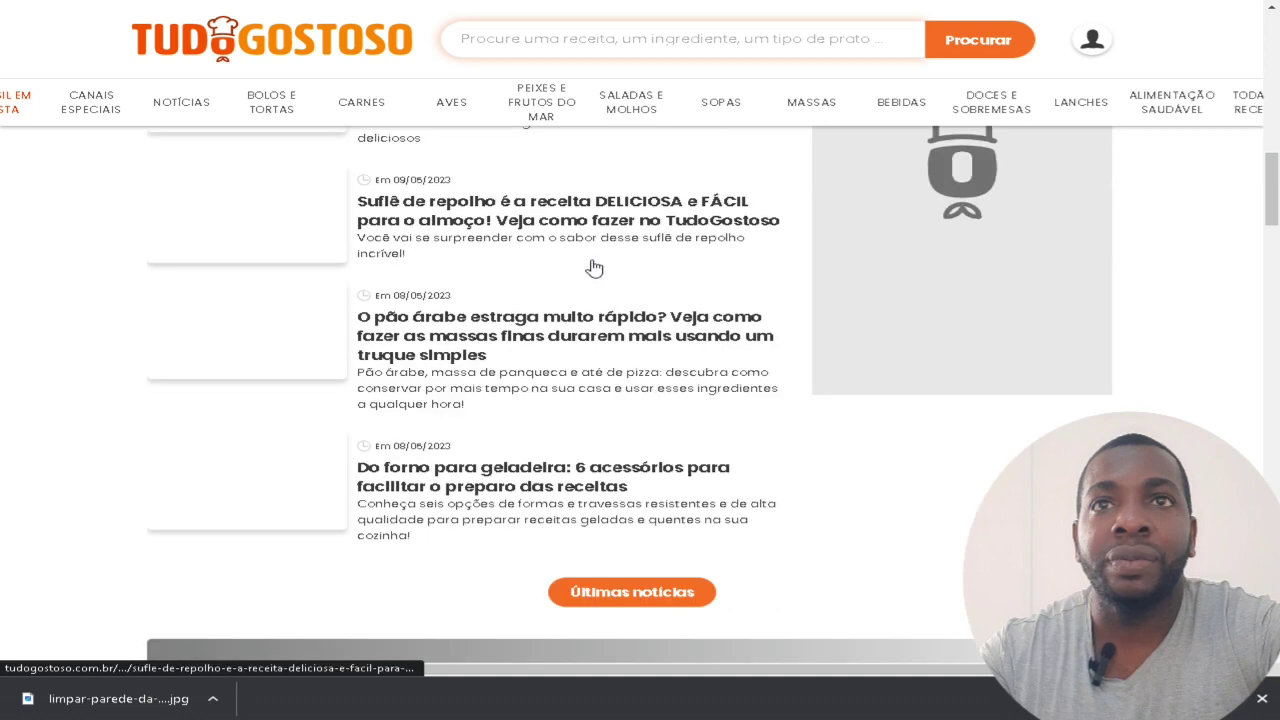
scroll(510, 320, down, 1)
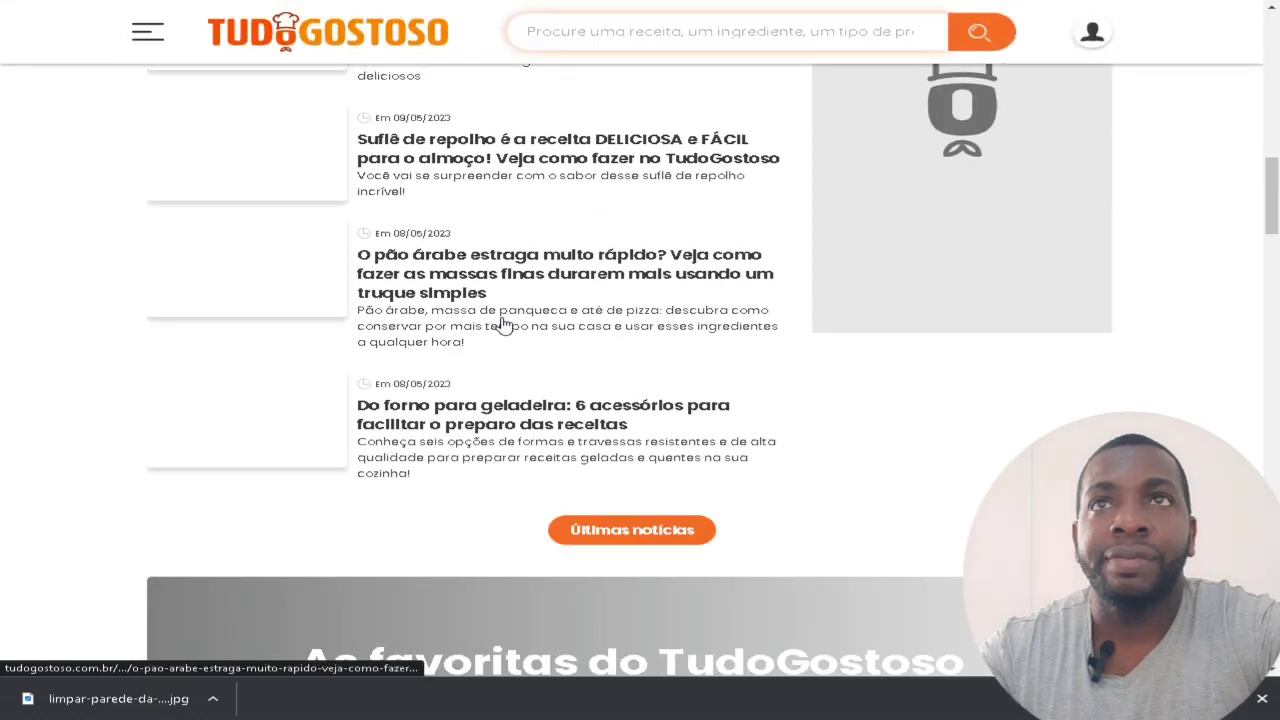
click(370, 333)
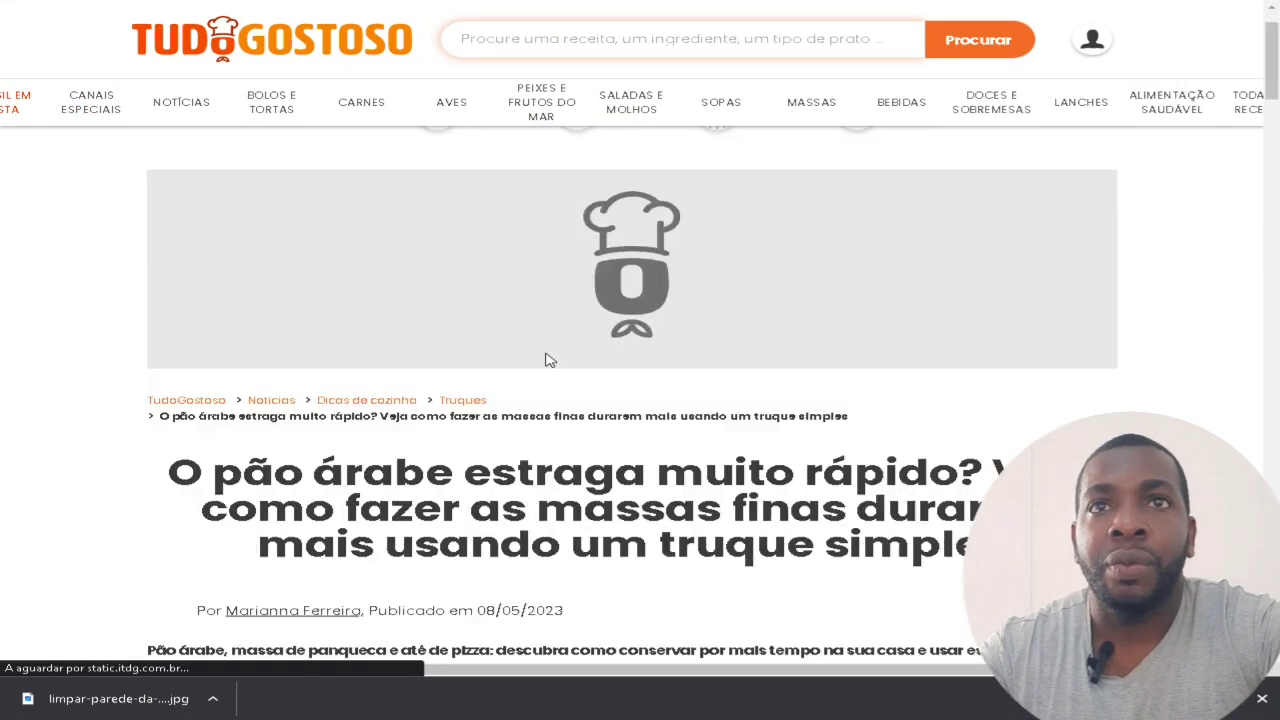
Step: Copy the article's headline text "O pão árabe estraga muito rápido? Veja como fazer as massas finas"
scroll(546, 357, down, 2)
drag(152, 317, 986, 317)
drag(566, 350, 858, 342)
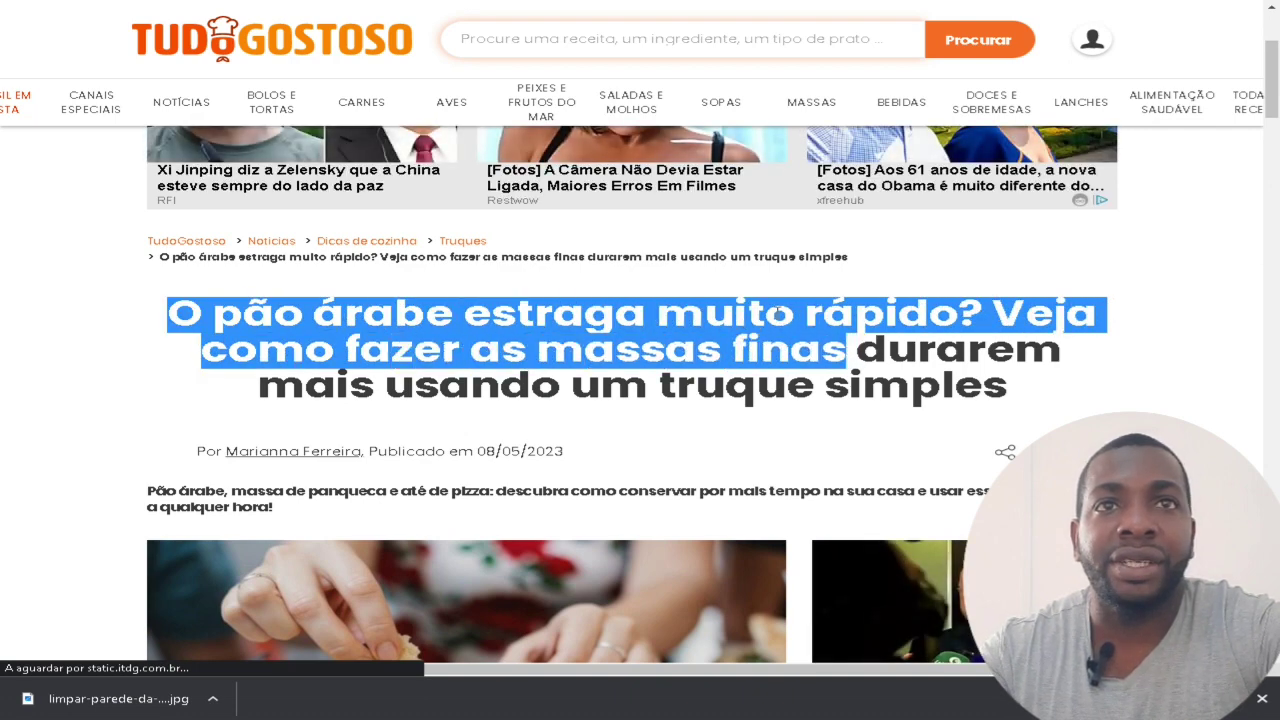
right_click(733, 320)
click(765, 327)
click(455, 328)
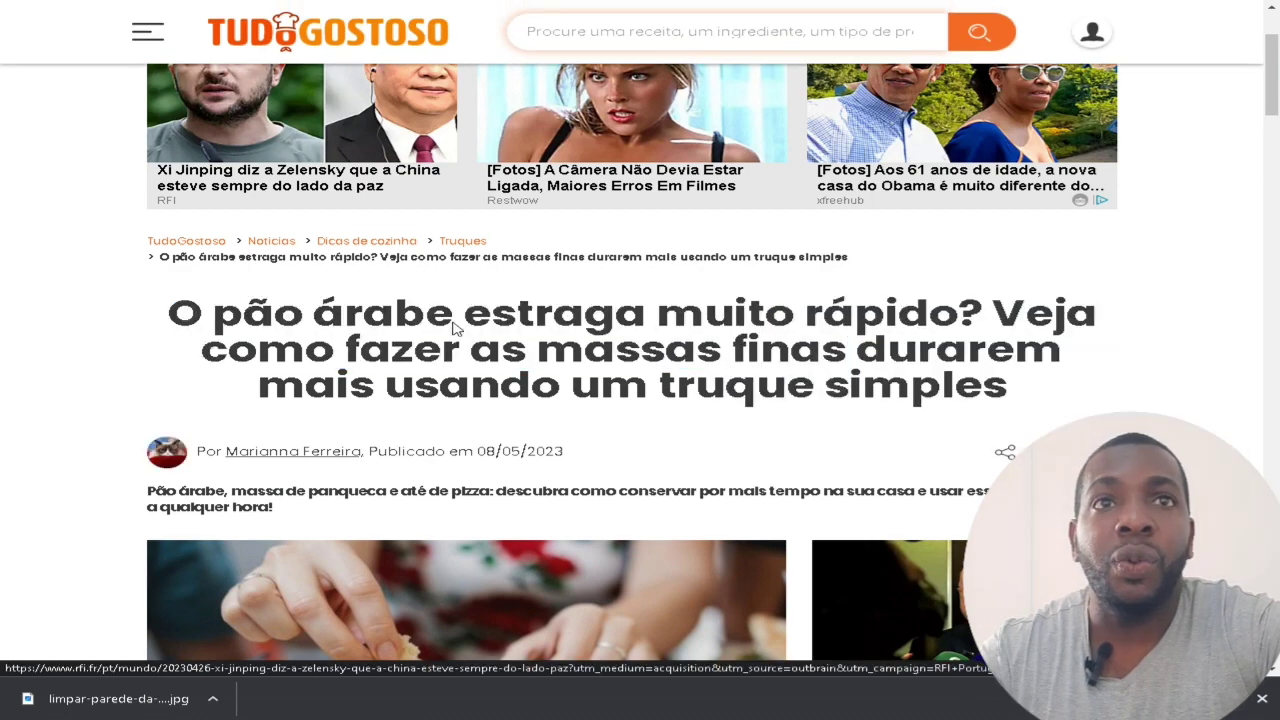